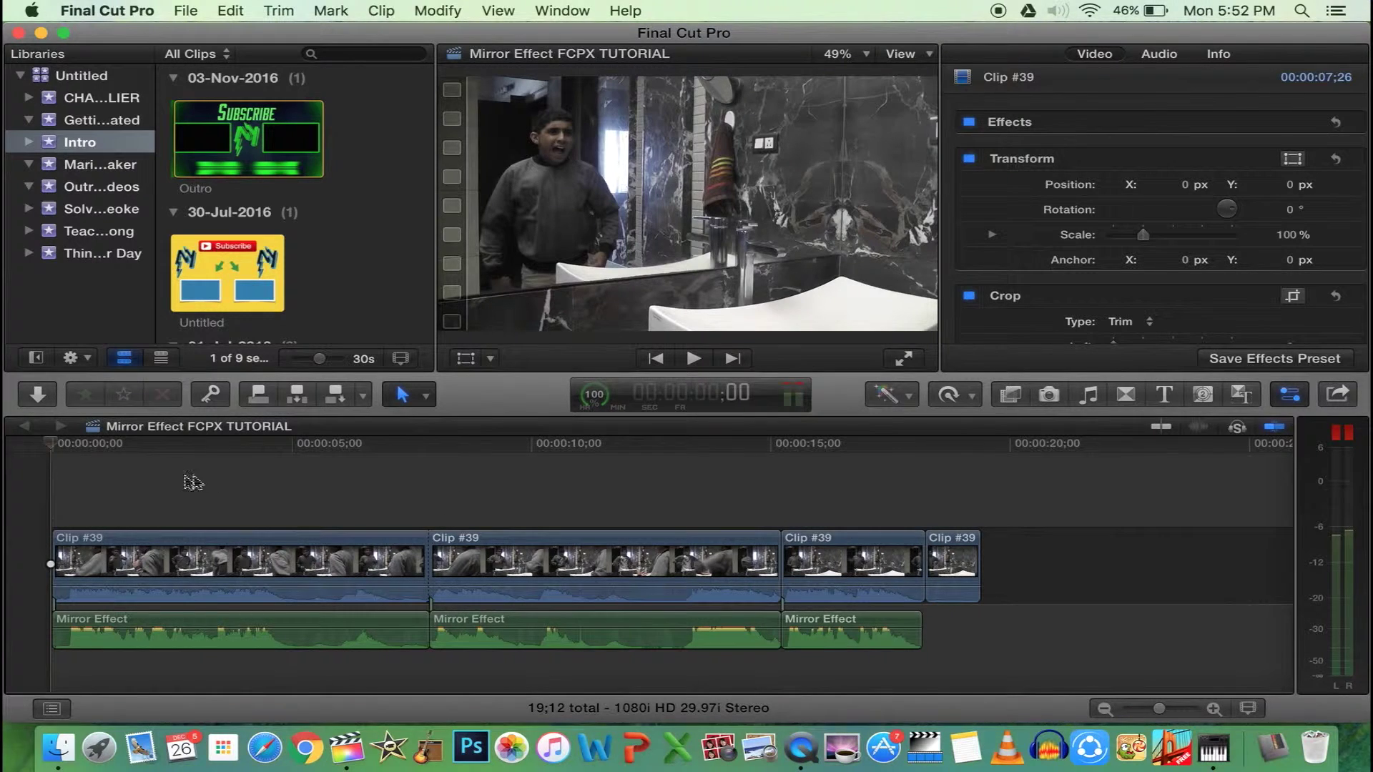
Play the project from just past the start to review it
click(74, 494)
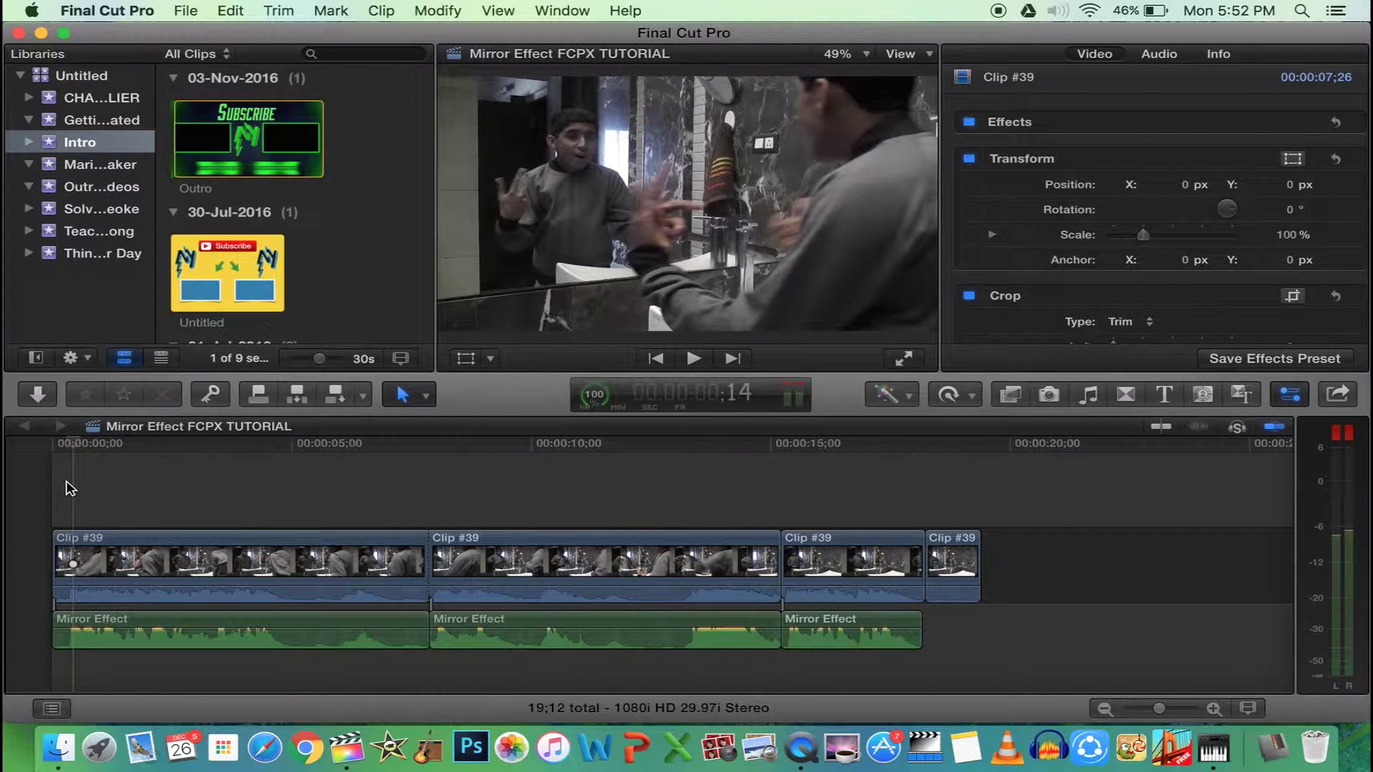
key(space)
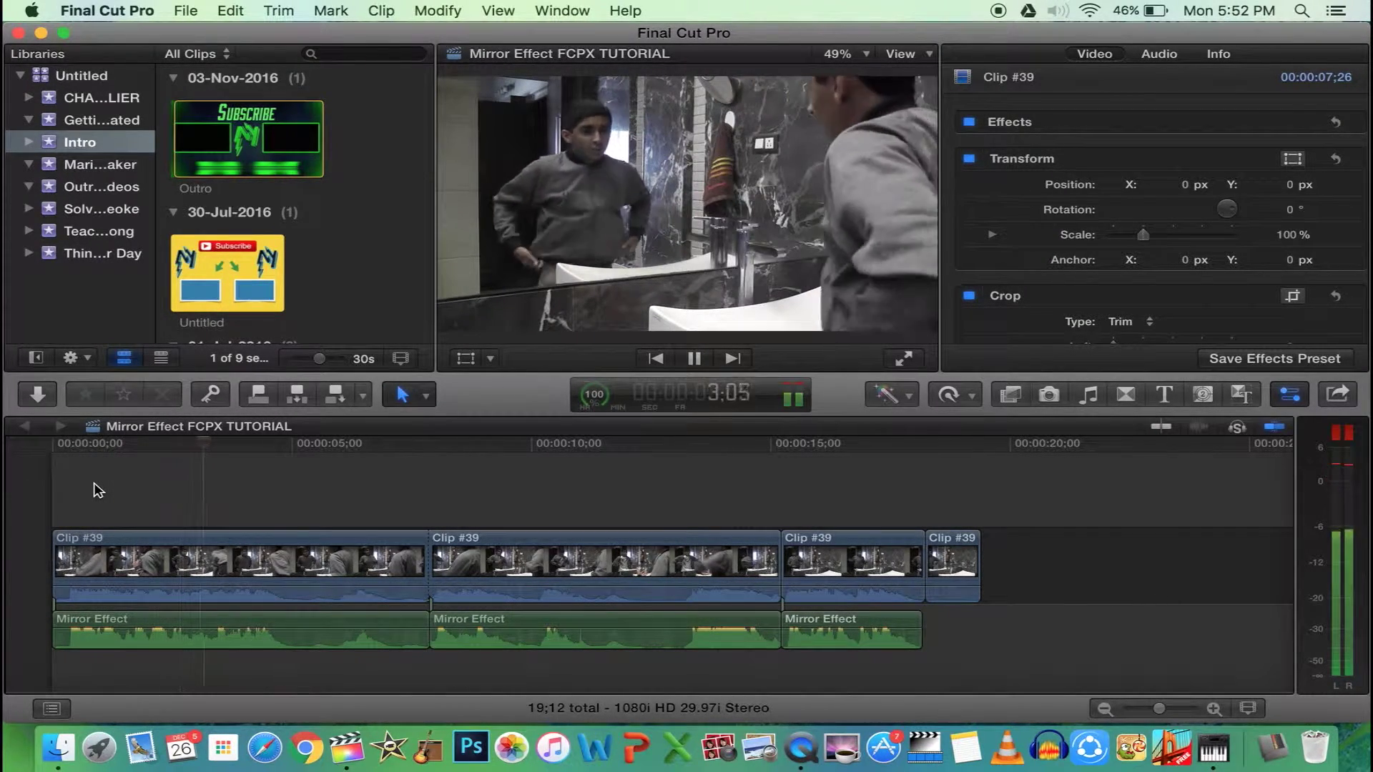
key(space)
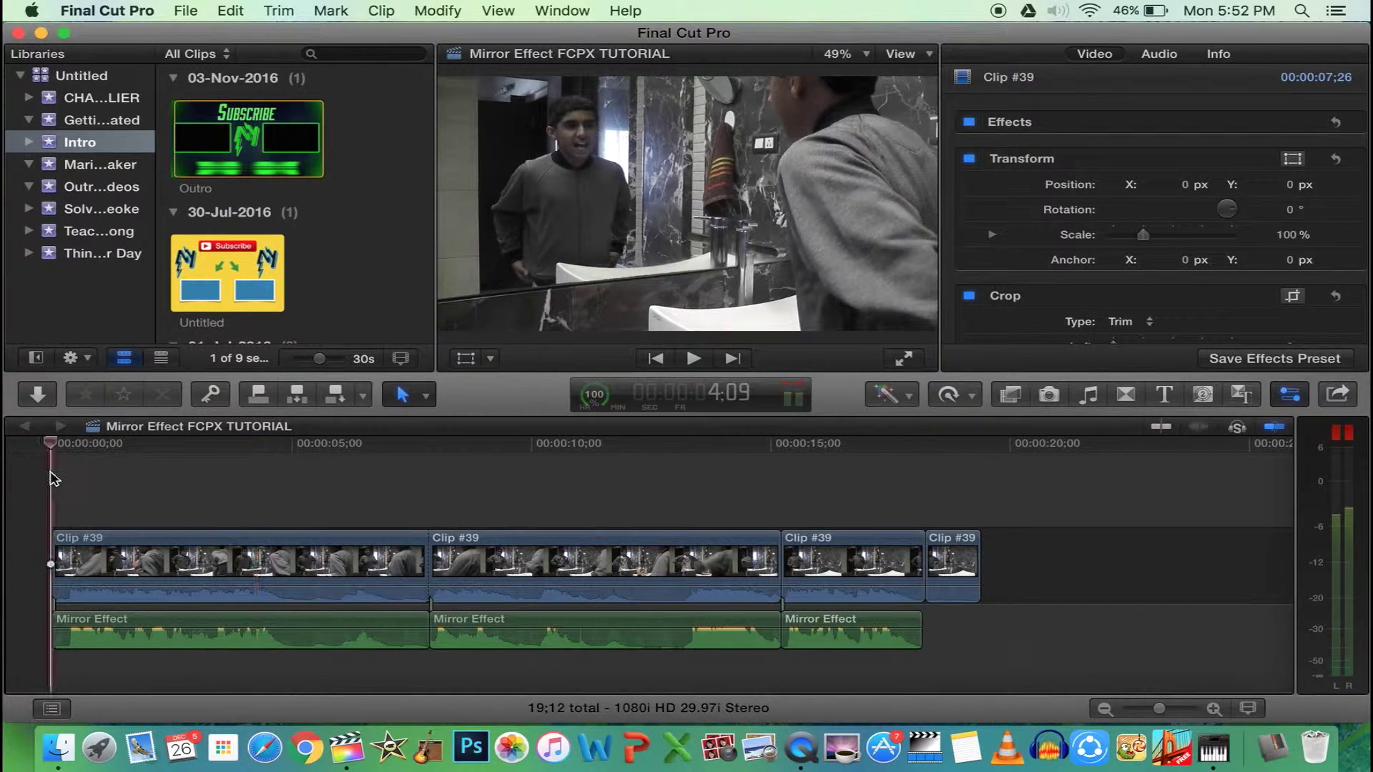
key(space)
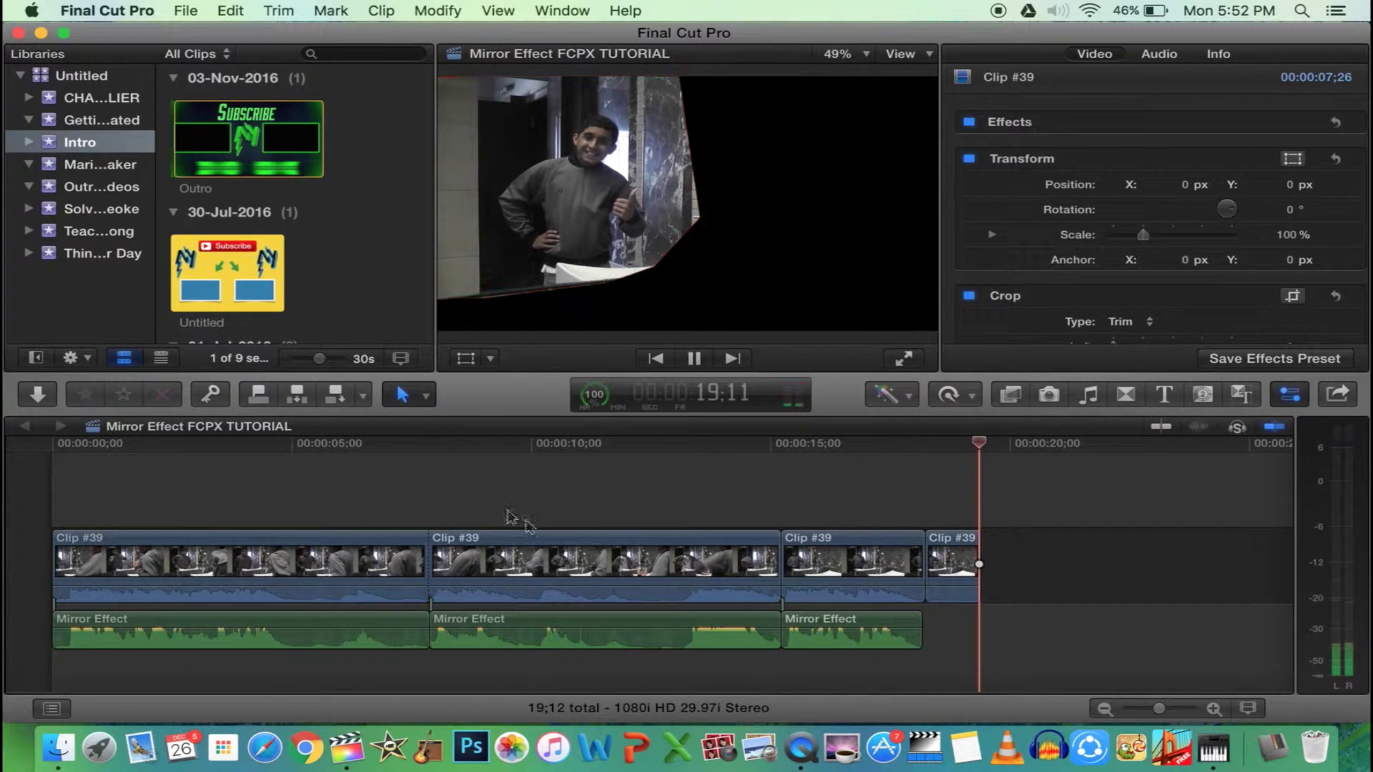
Delete the Draw Mask from the short last Clip #39 and replay the mirror section
click(944, 553)
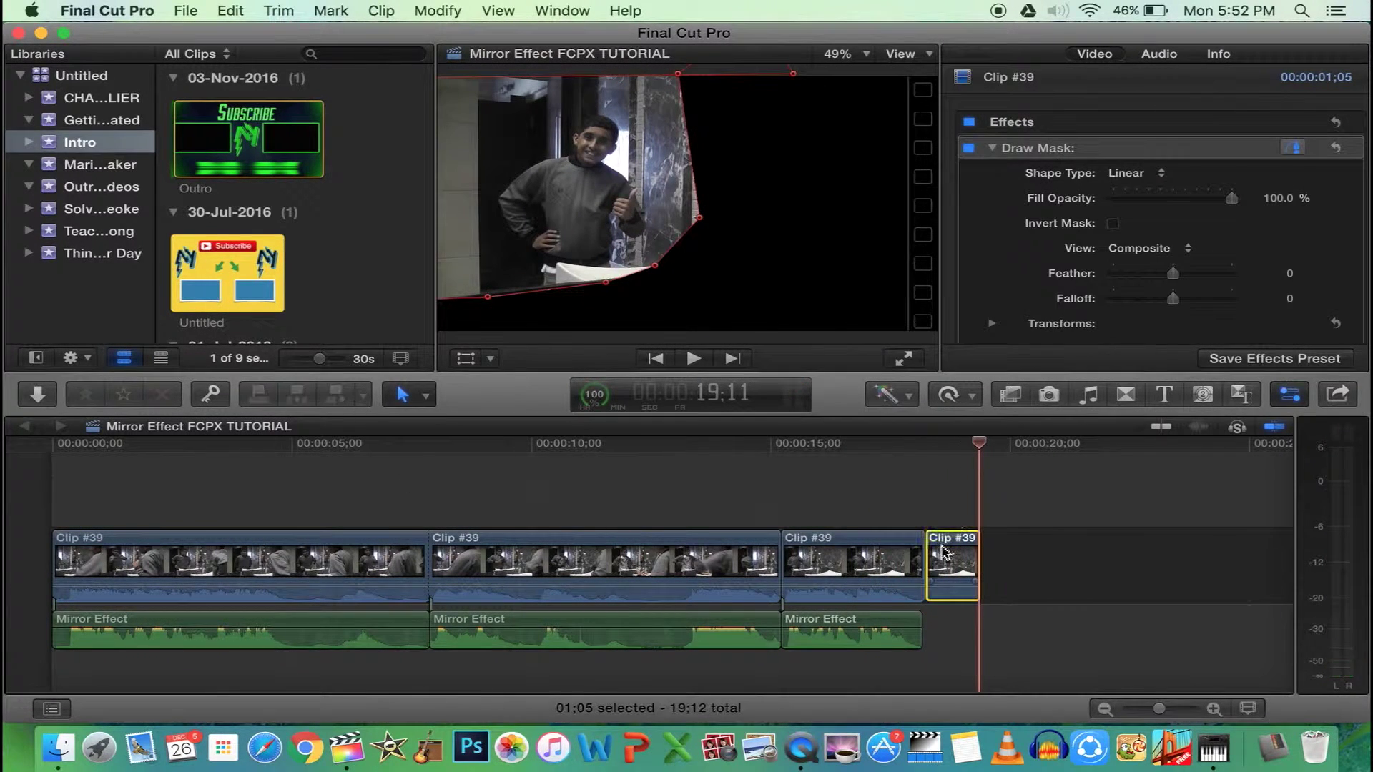
click(1080, 158)
key(Delete)
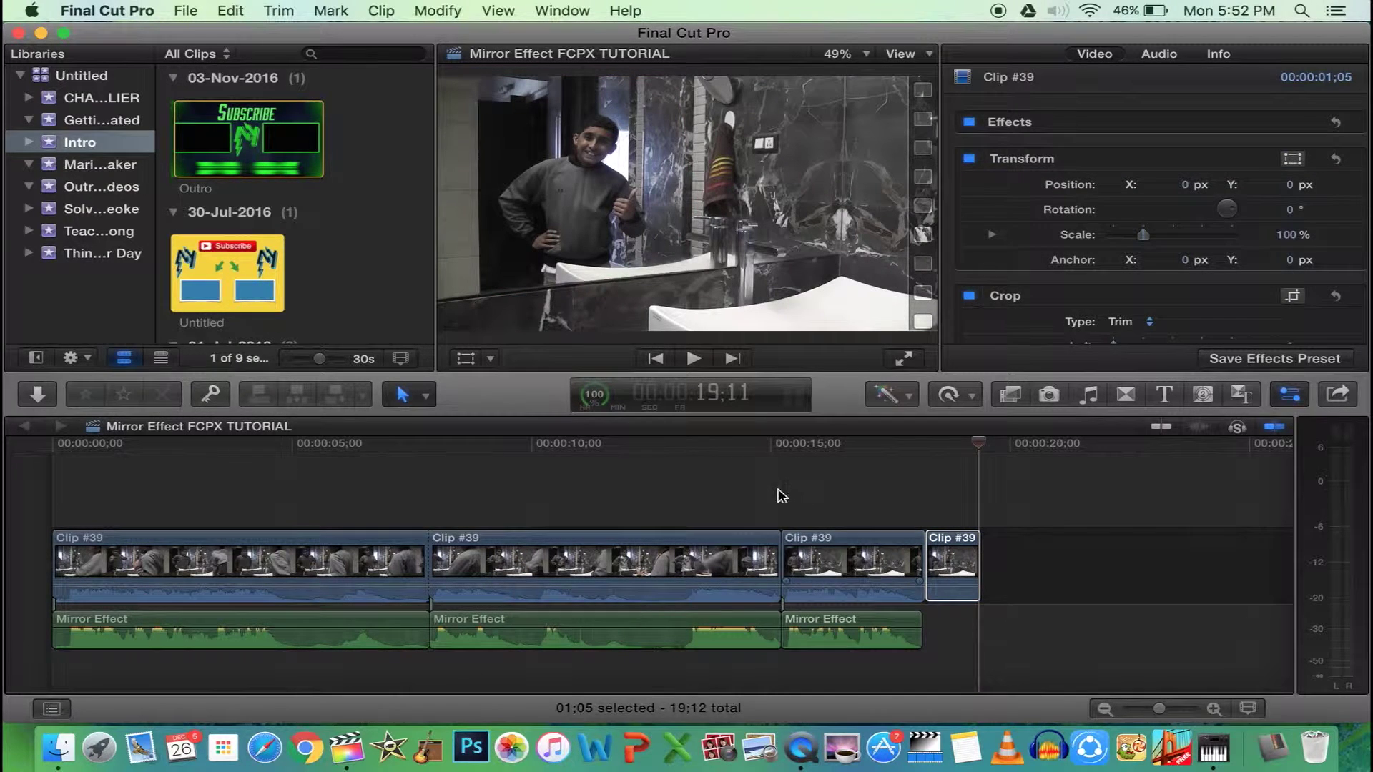
click(778, 495)
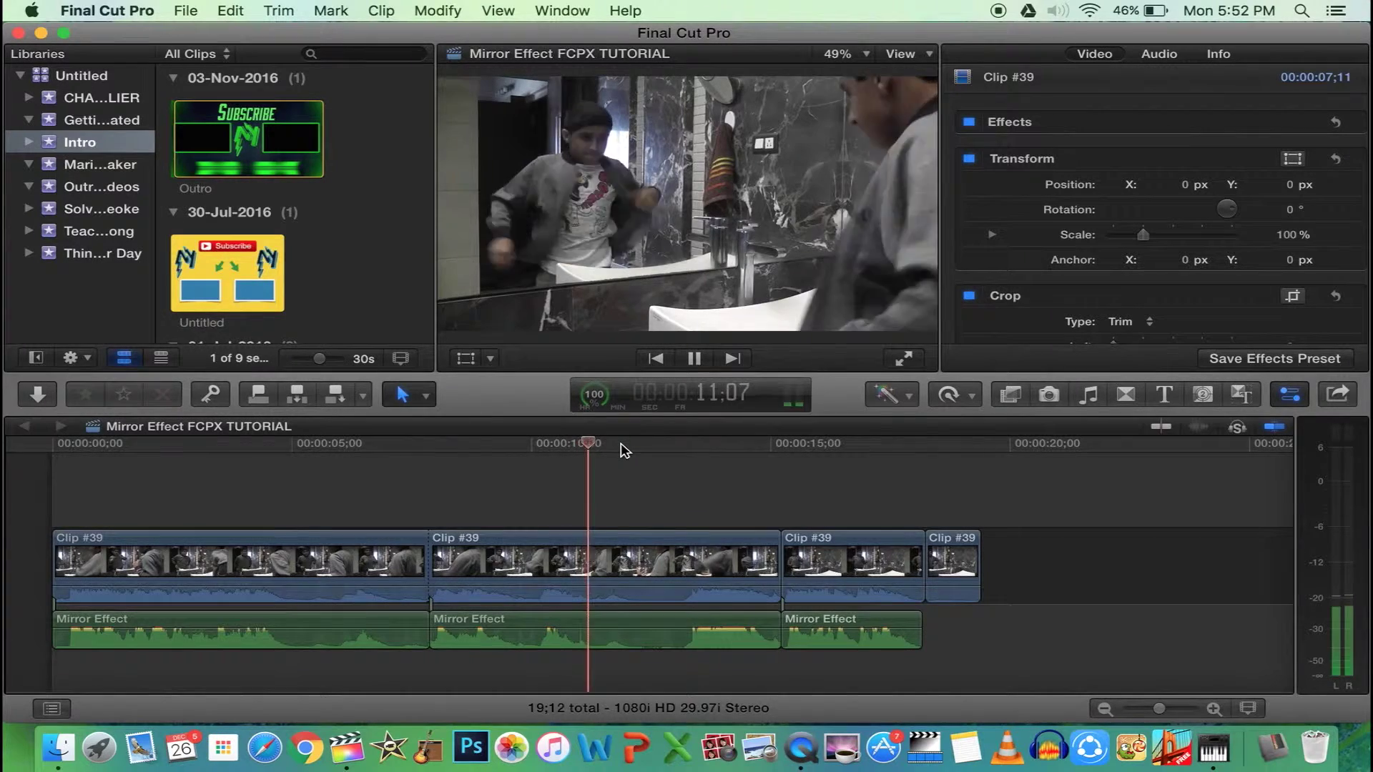
key(space)
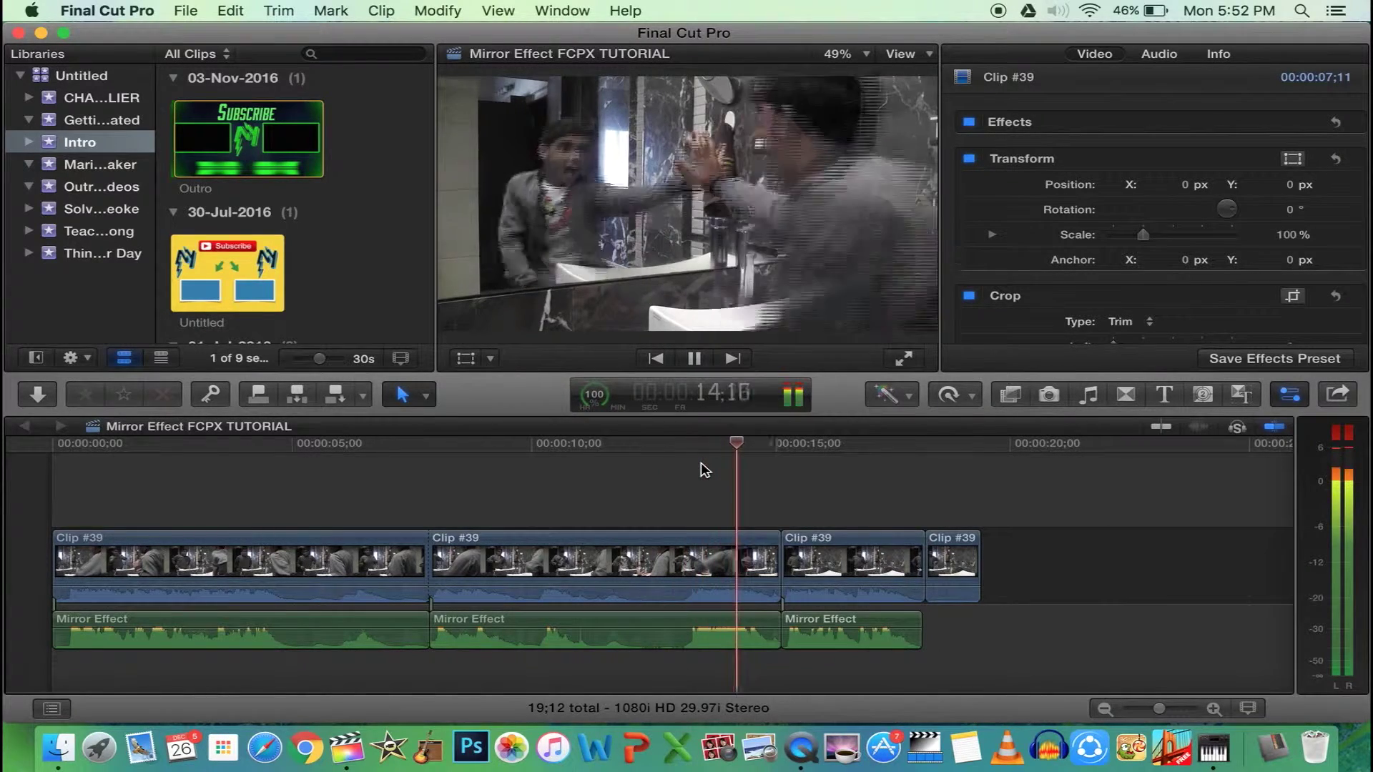
key(space)
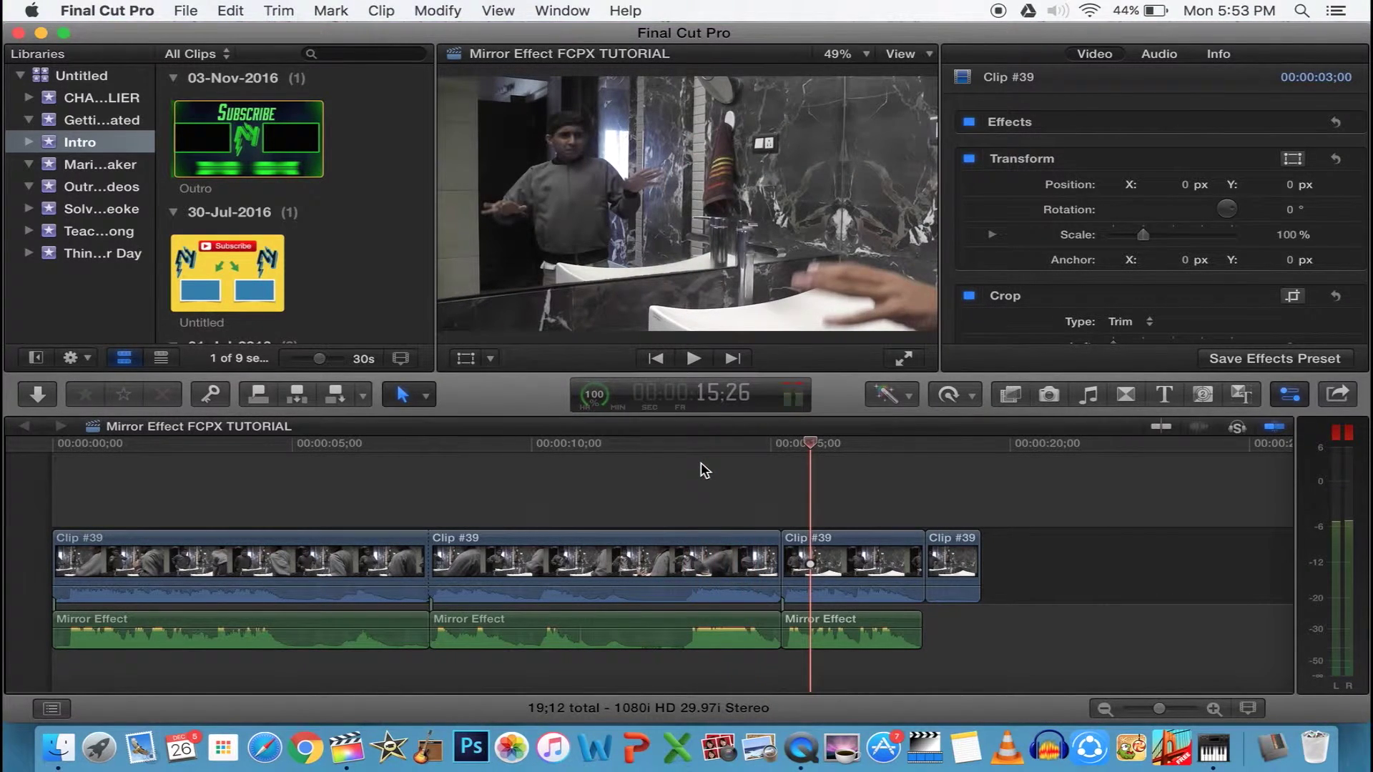
Drag the volume of the first two Clip #39 clips down to silence
click(259, 620)
click(173, 496)
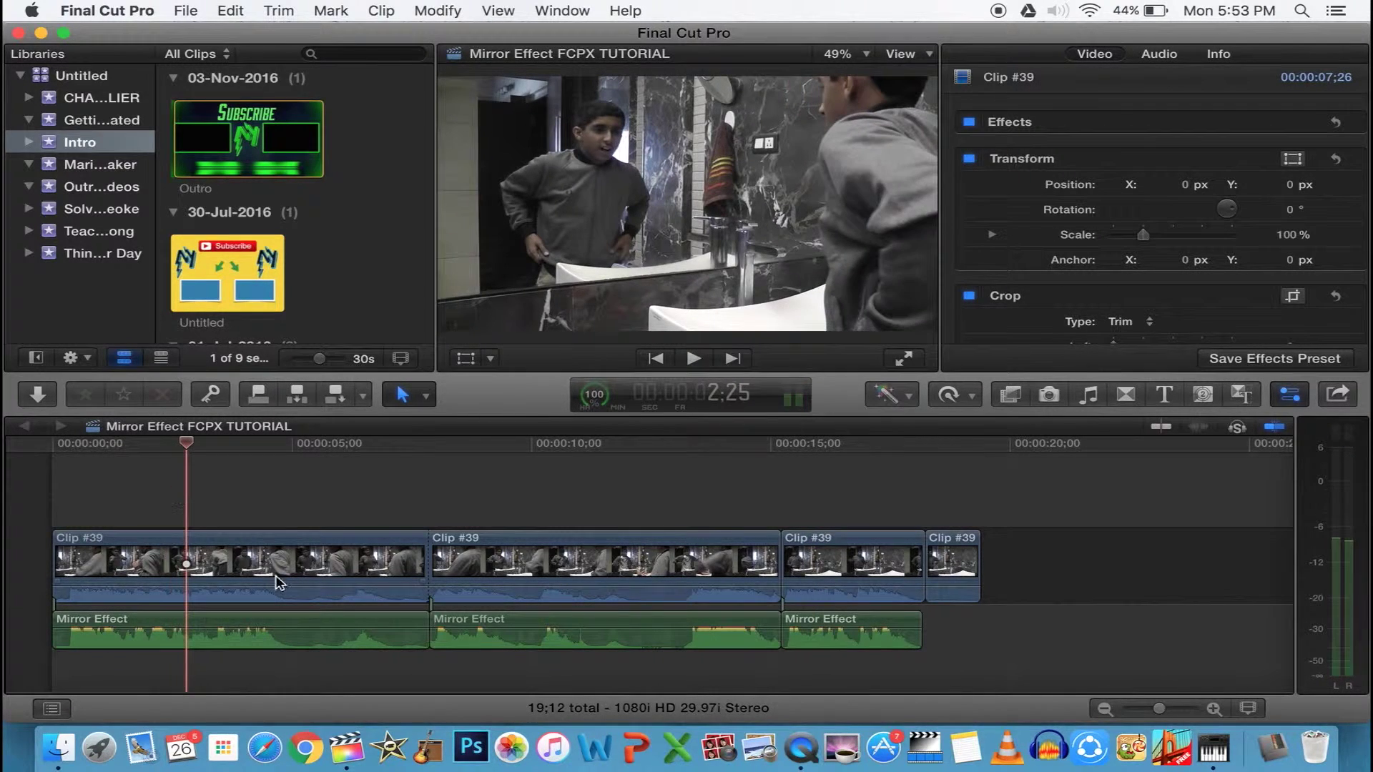
drag(275, 593, 274, 632)
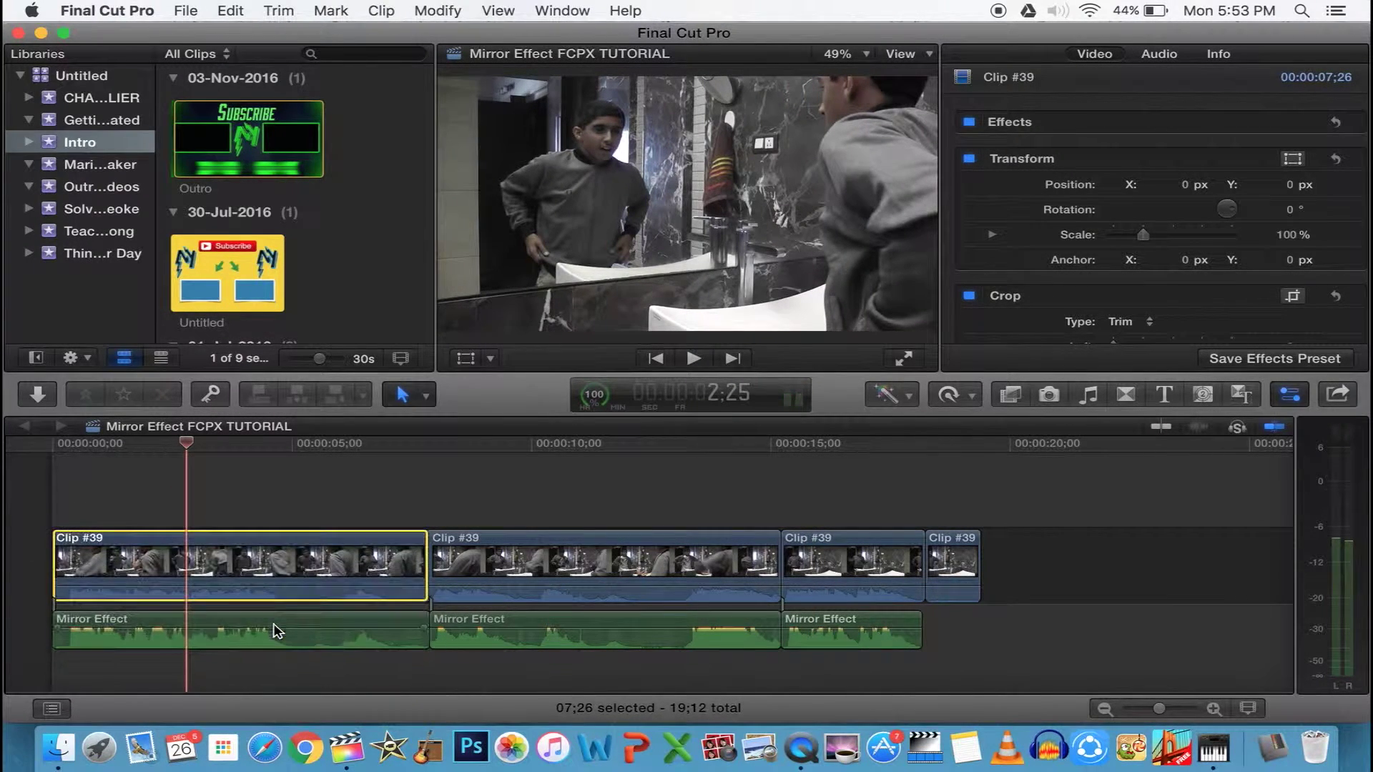
drag(276, 588, 317, 641)
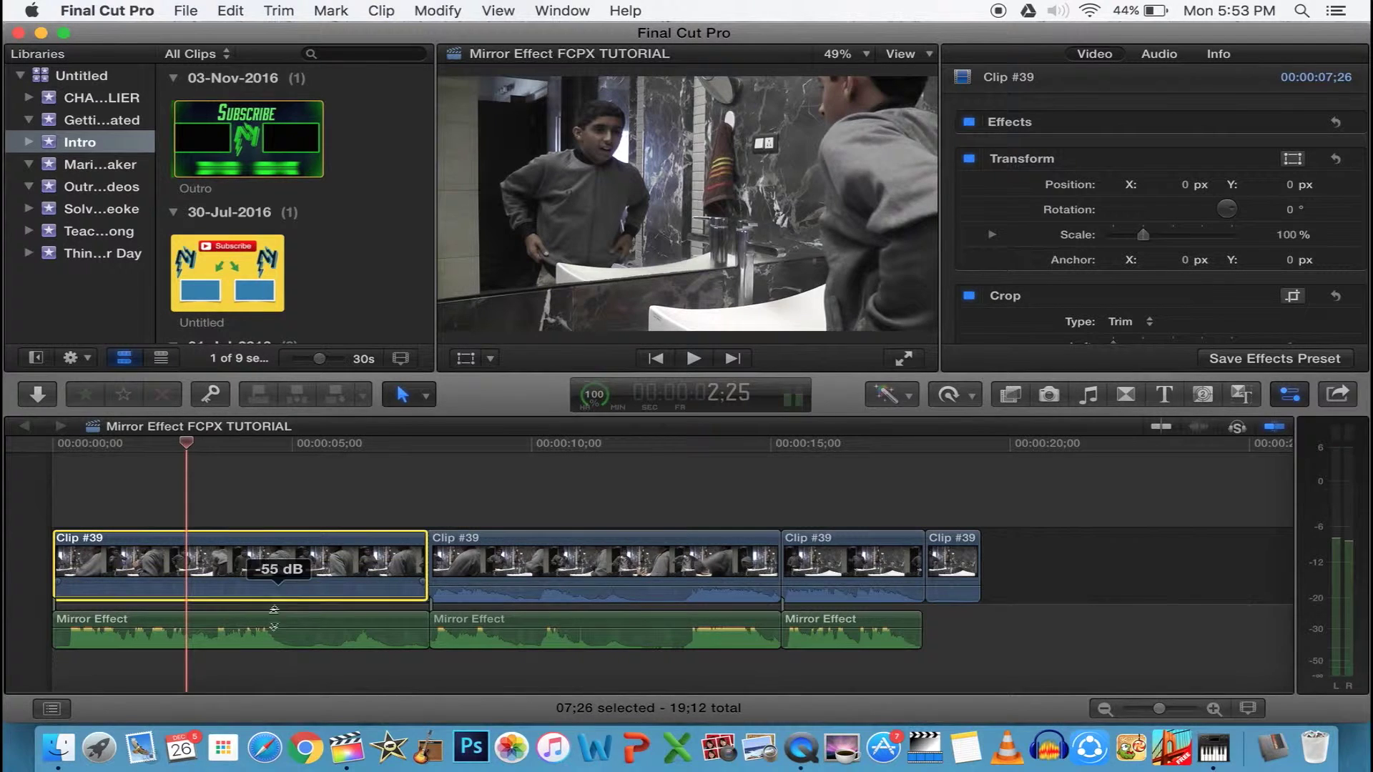
click(467, 588)
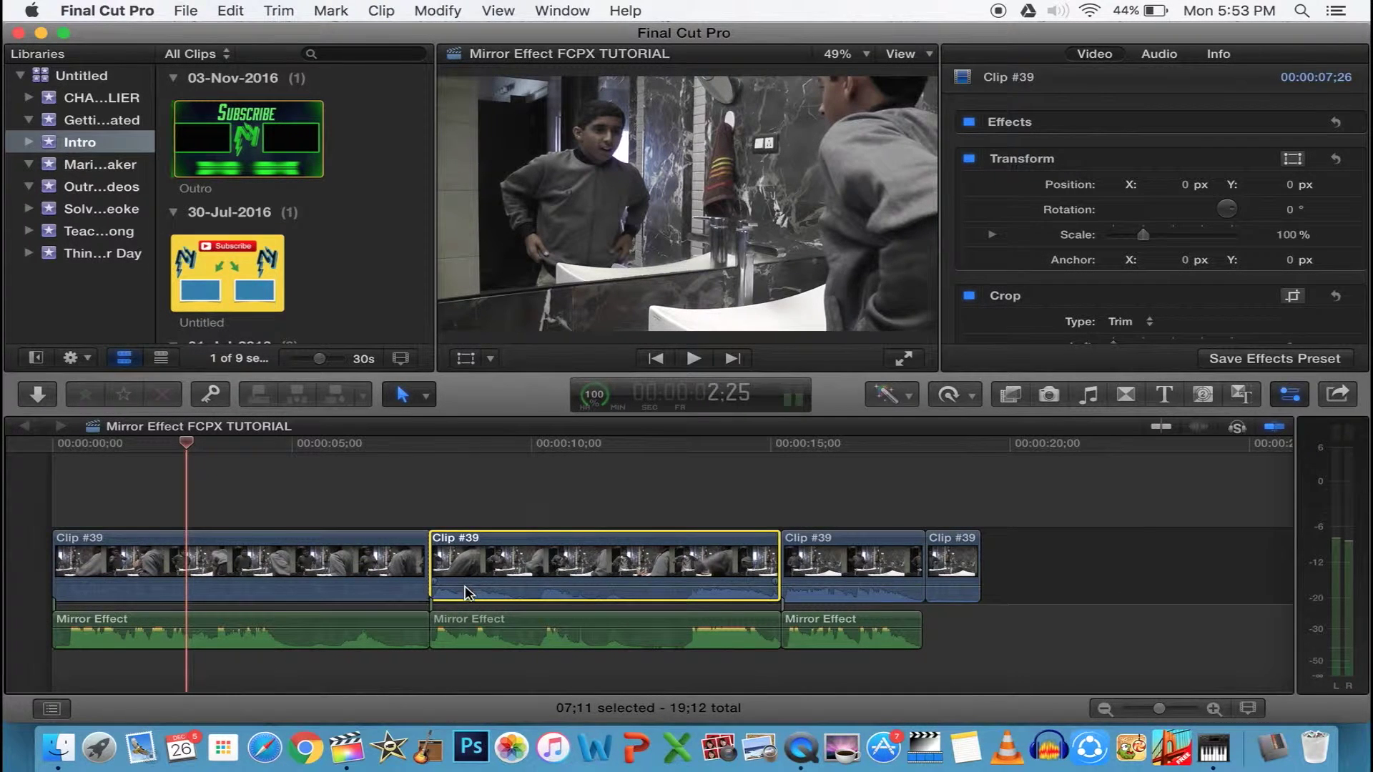
drag(464, 588, 463, 633)
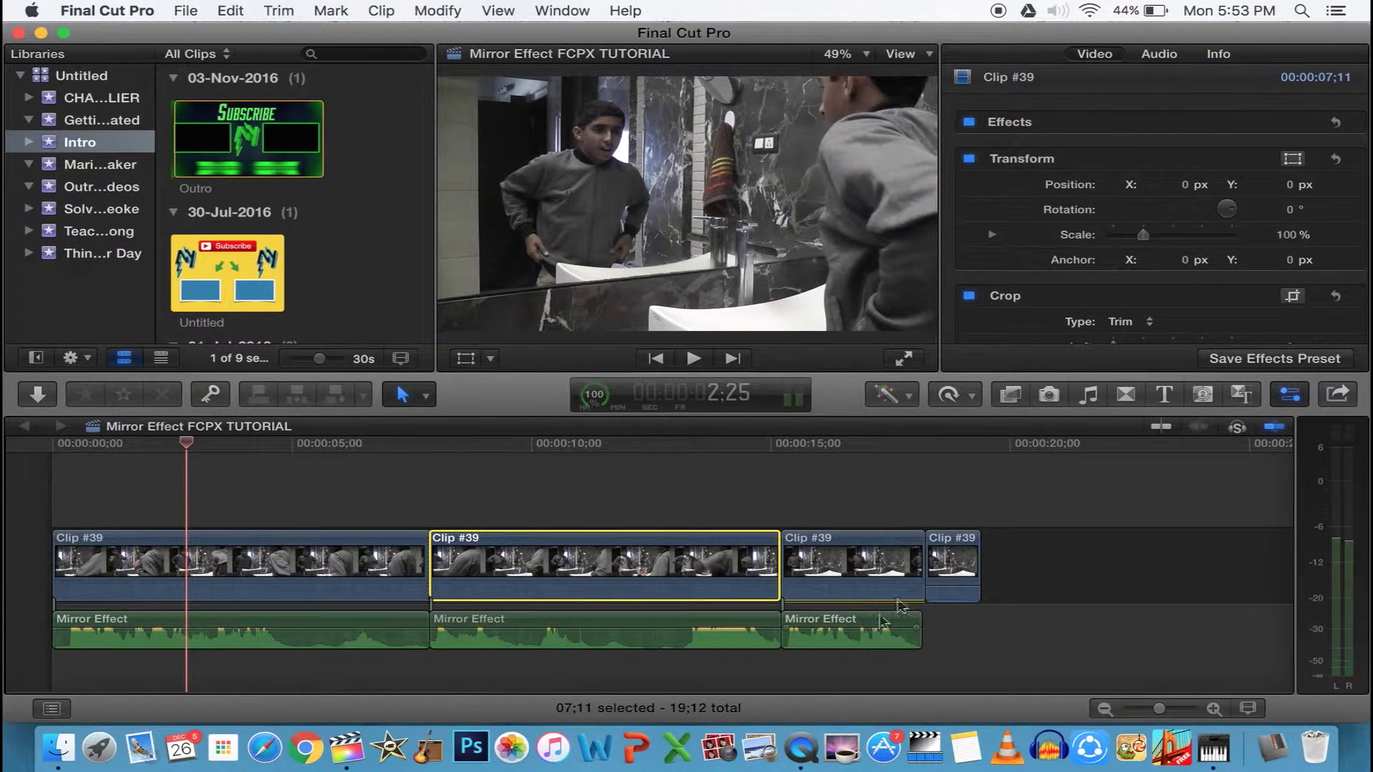
Play the project from the start to check the sound, then return to the start
click(56, 496)
key(space)
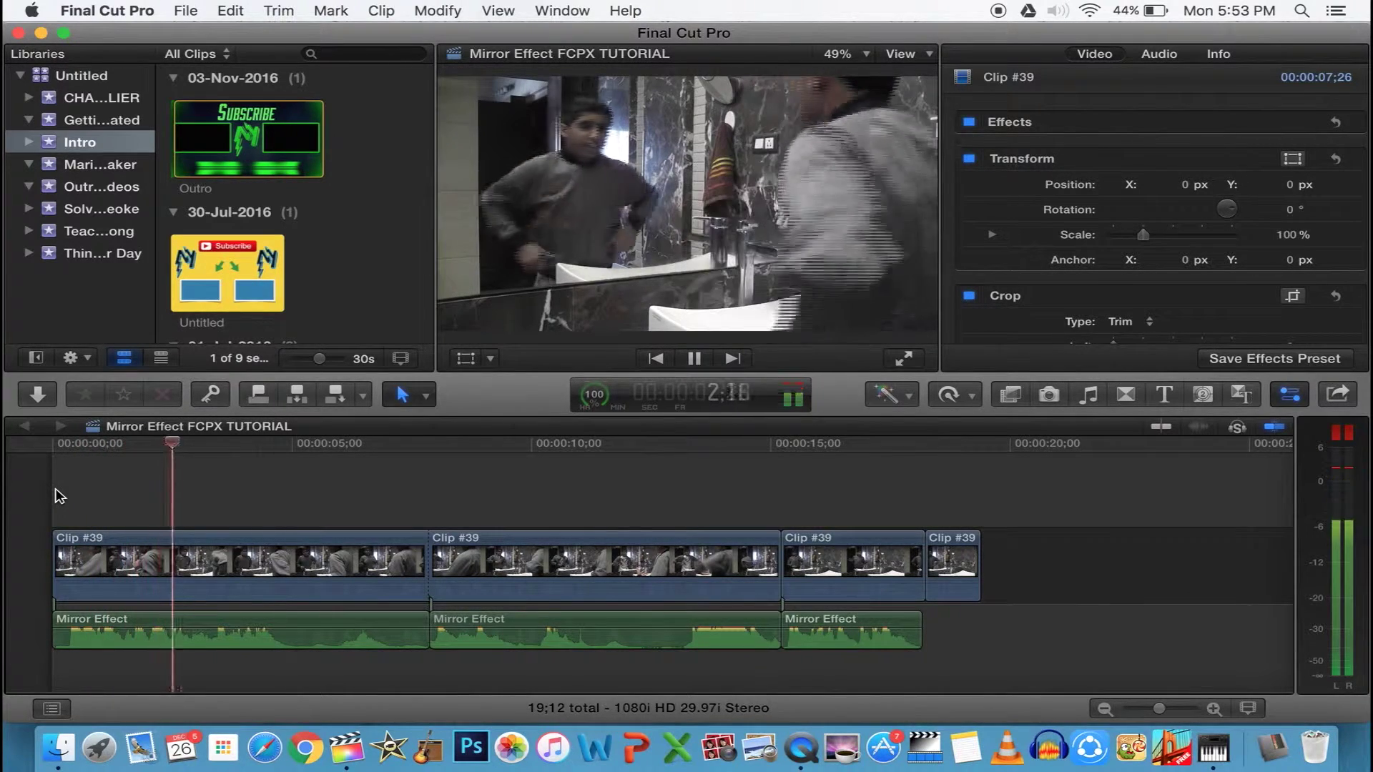
key(space)
key(Home)
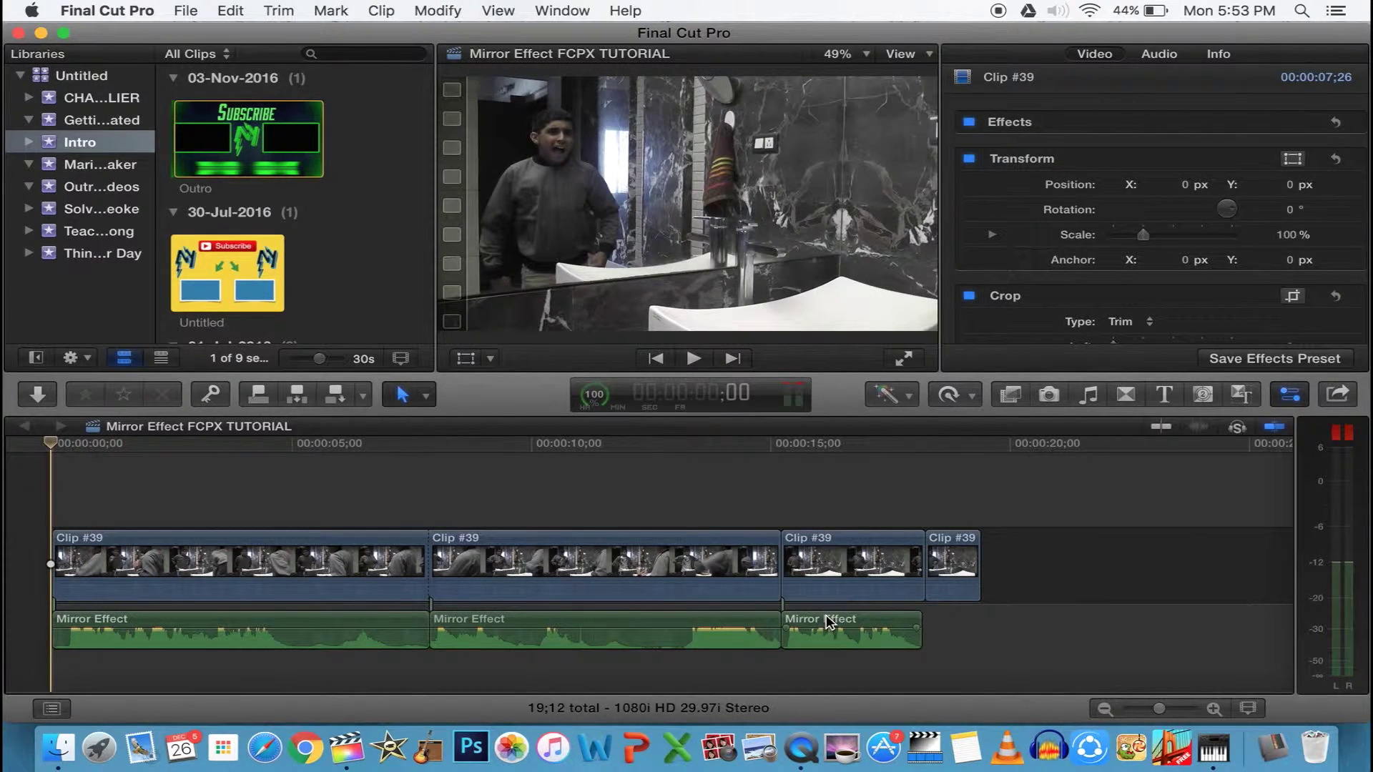
Shift the last Mirror Effect audio later and connect the third Clip #39 above the storyline near 12 seconds
drag(827, 622, 973, 624)
click(853, 556)
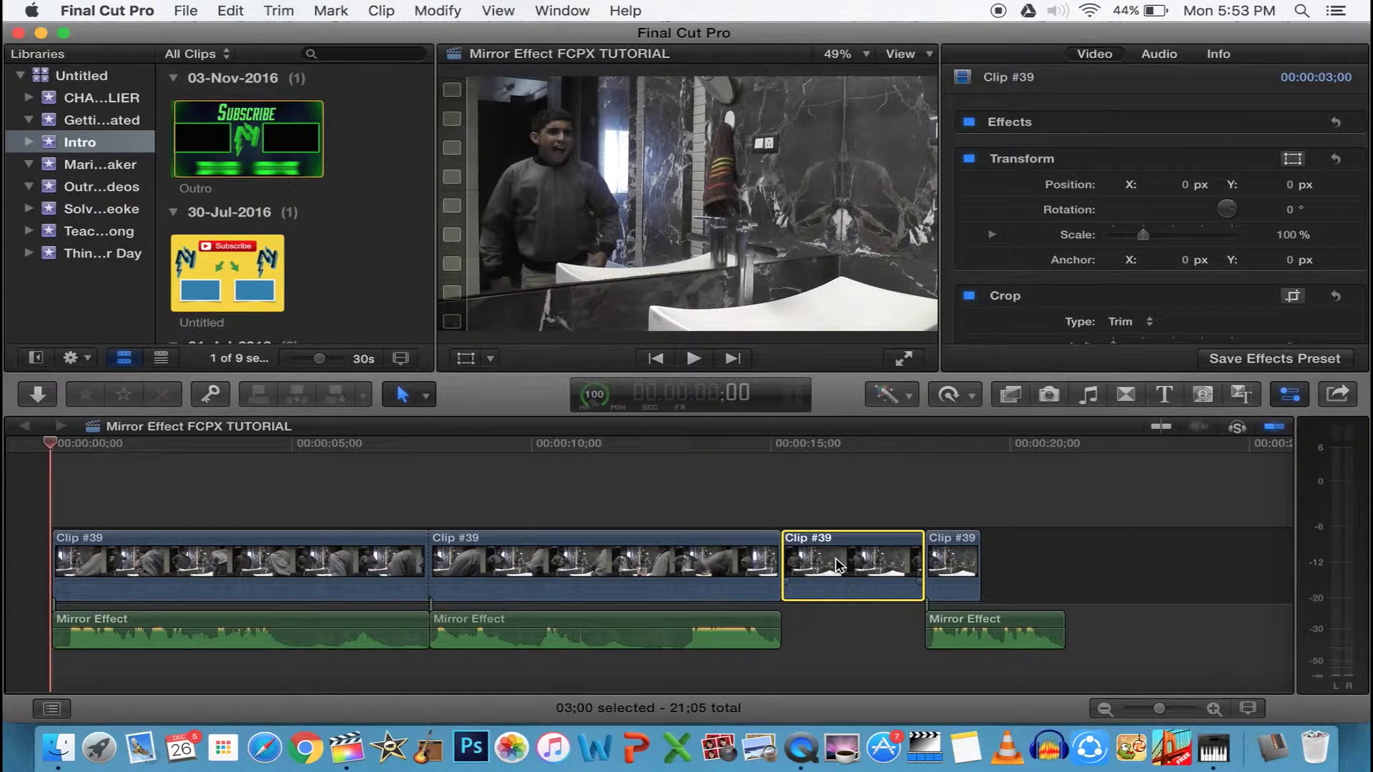
drag(988, 628, 1025, 623)
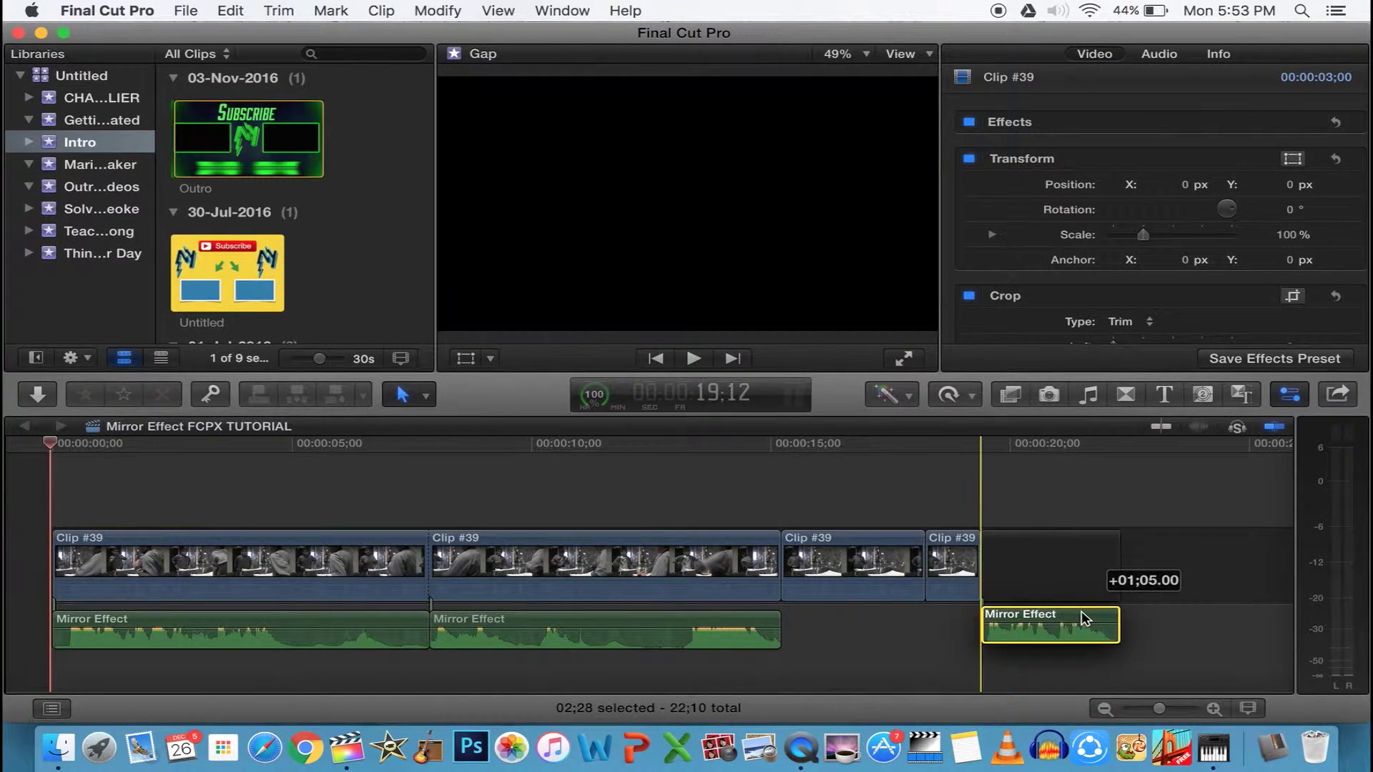
drag(1025, 622, 1080, 622)
click(848, 555)
mouse_move(848, 556)
mouse_down()
mouse_move(837, 483)
mouse_move(666, 480)
mouse_move(707, 481)
mouse_up()
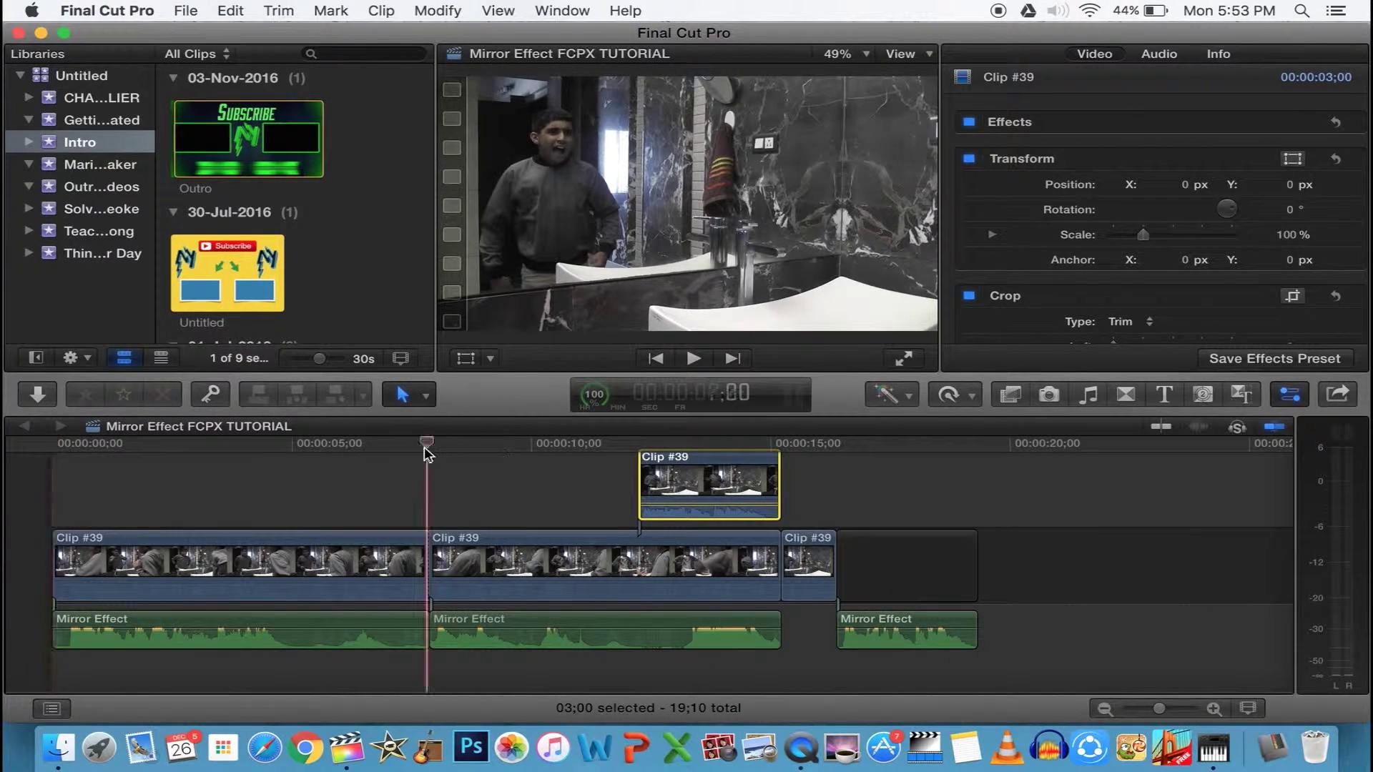
Play the mirror section and align the overlay clip's start with the hand movement
key(space)
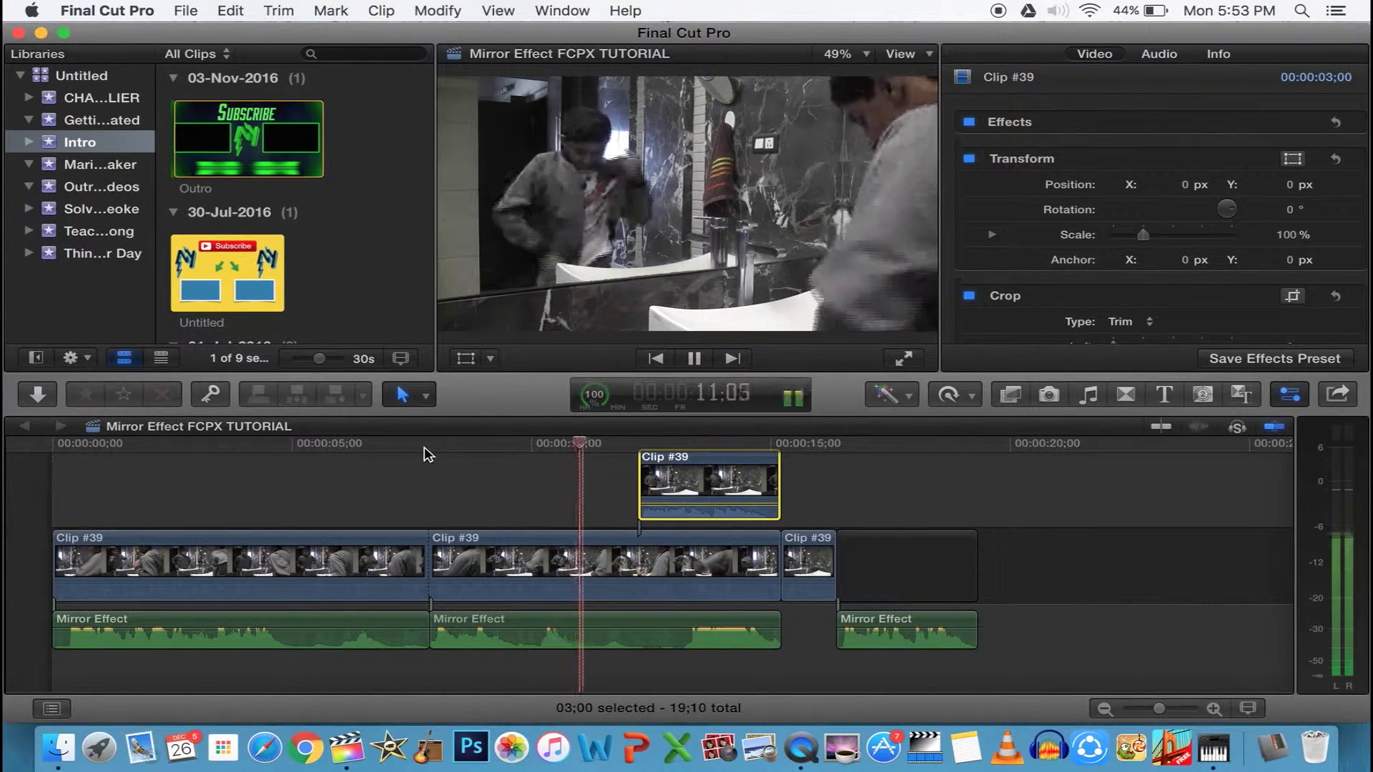
key(space)
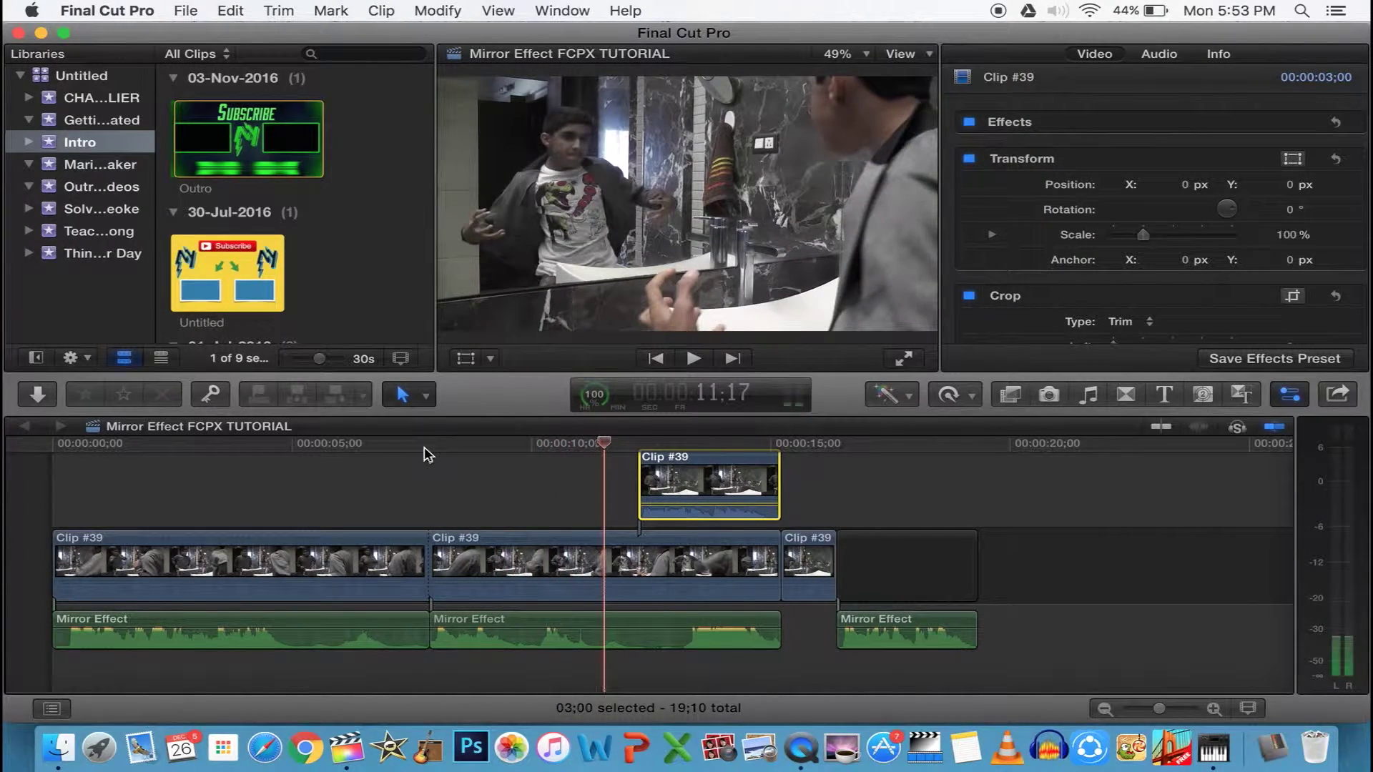
key(Right)
key(Right)
key(Right)
key(Right)
key(Right)
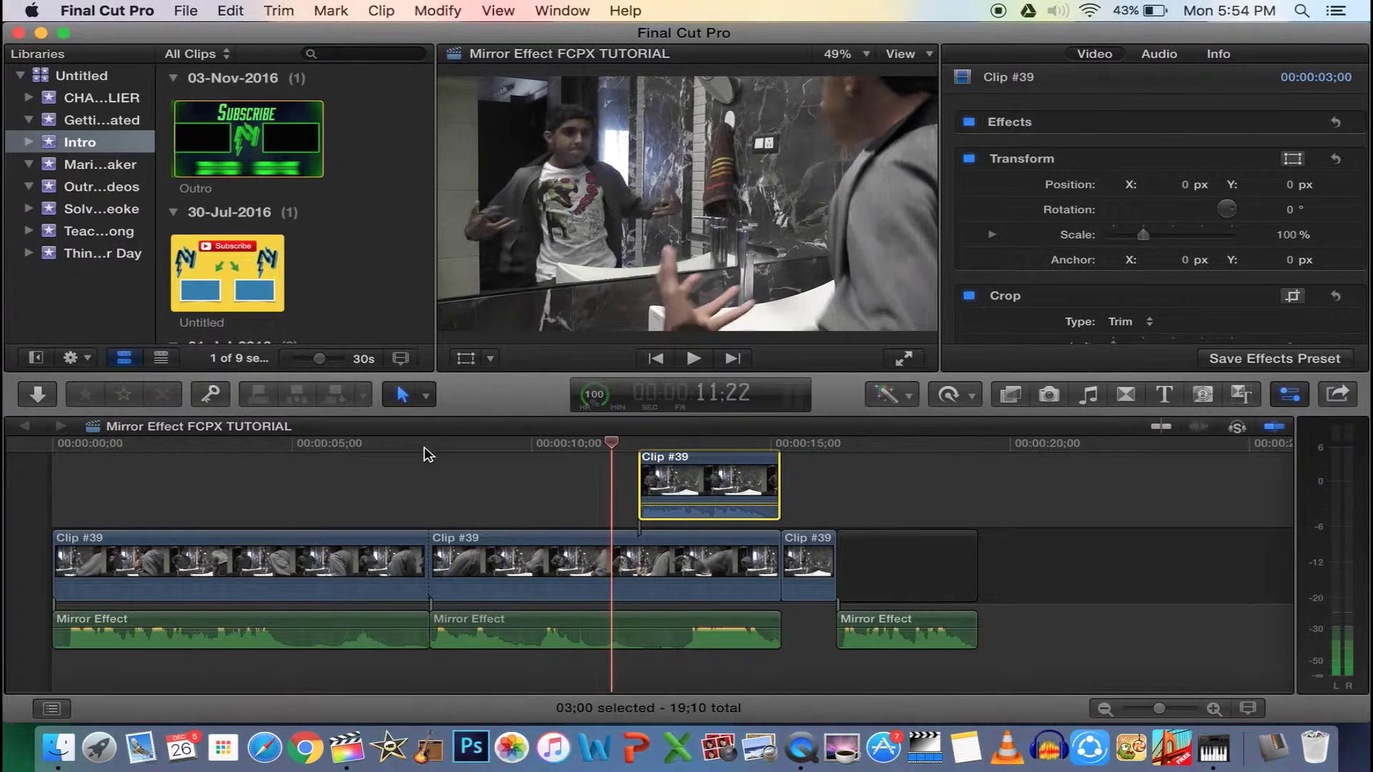
key(Right)
key(Right)
drag(673, 479, 652, 480)
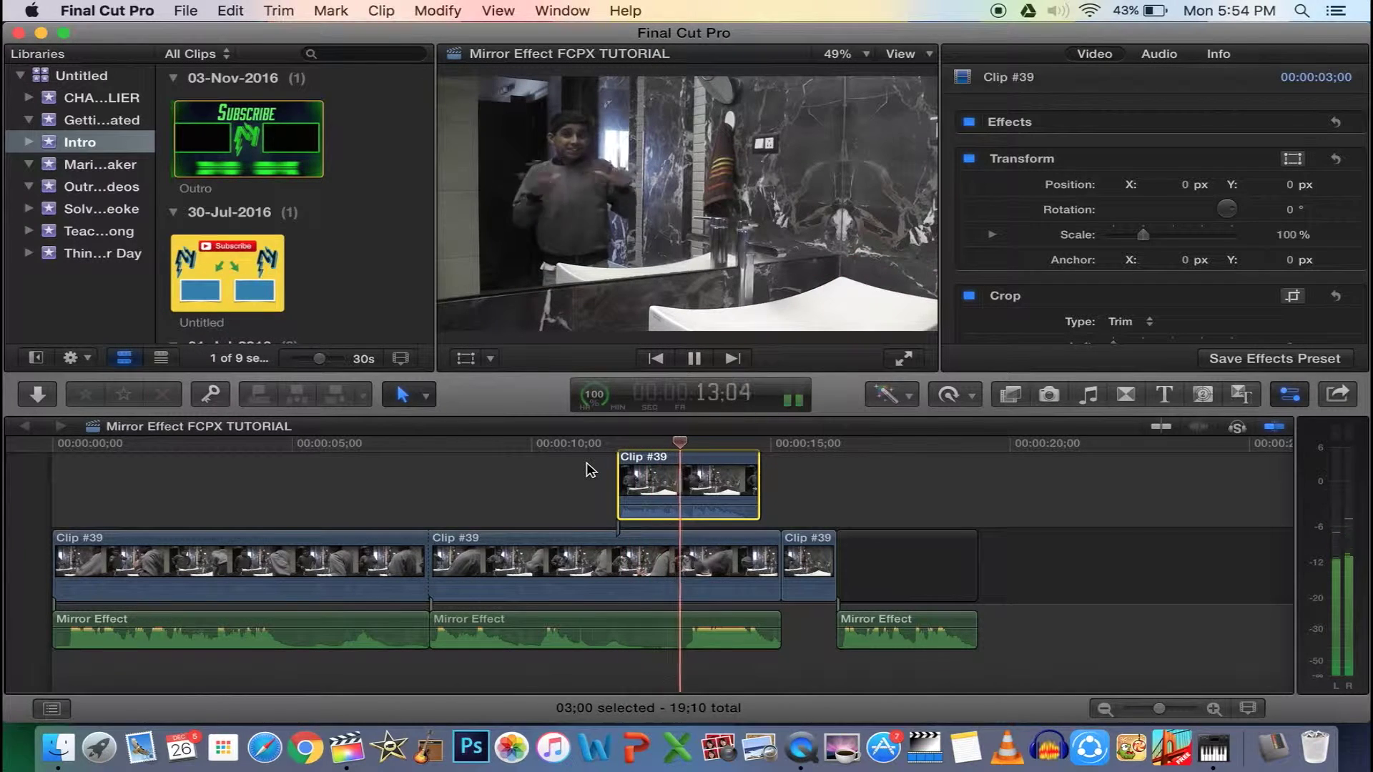
Nudge the overlay clip a few frames earlier and replay the mirror section to check timing
key(space)
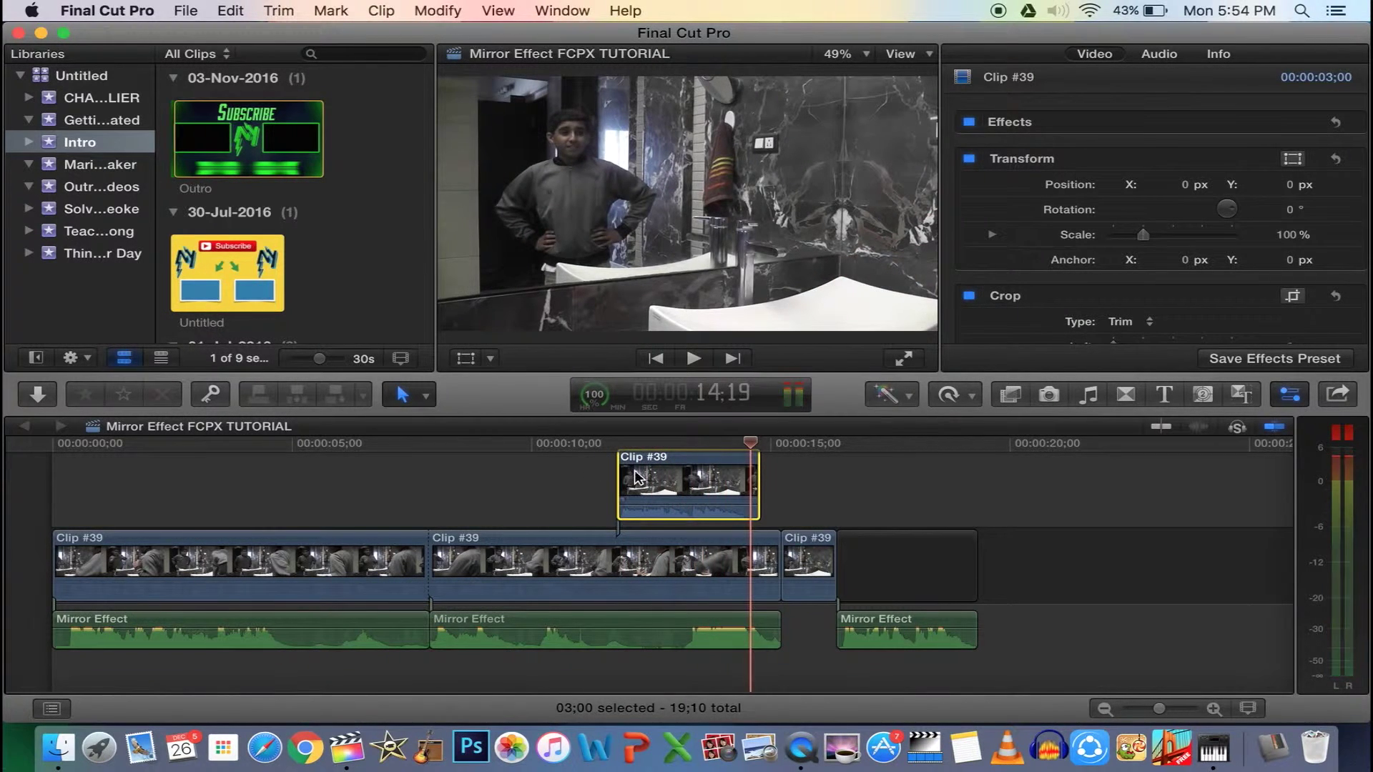
drag(632, 479, 604, 478)
click(510, 478)
key(space)
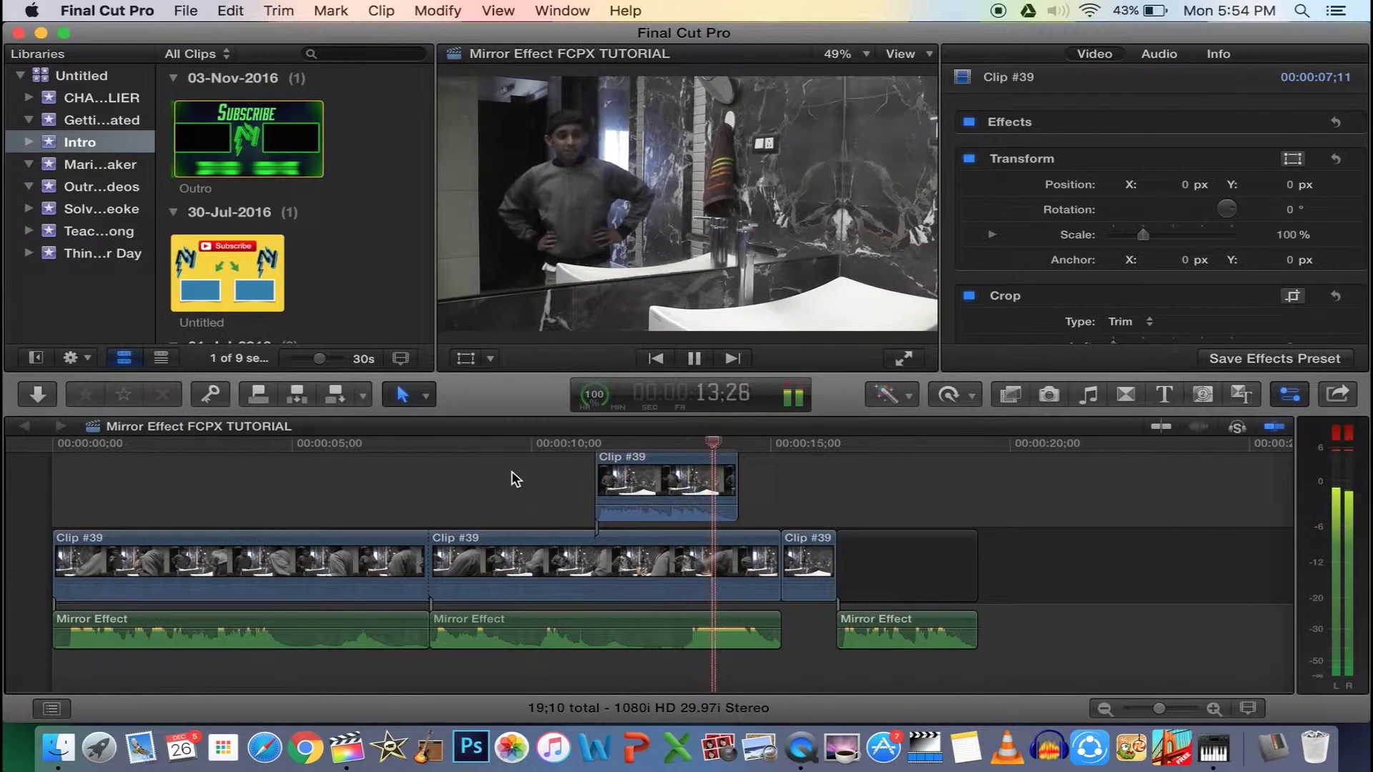
key(space)
drag(627, 479, 615, 480)
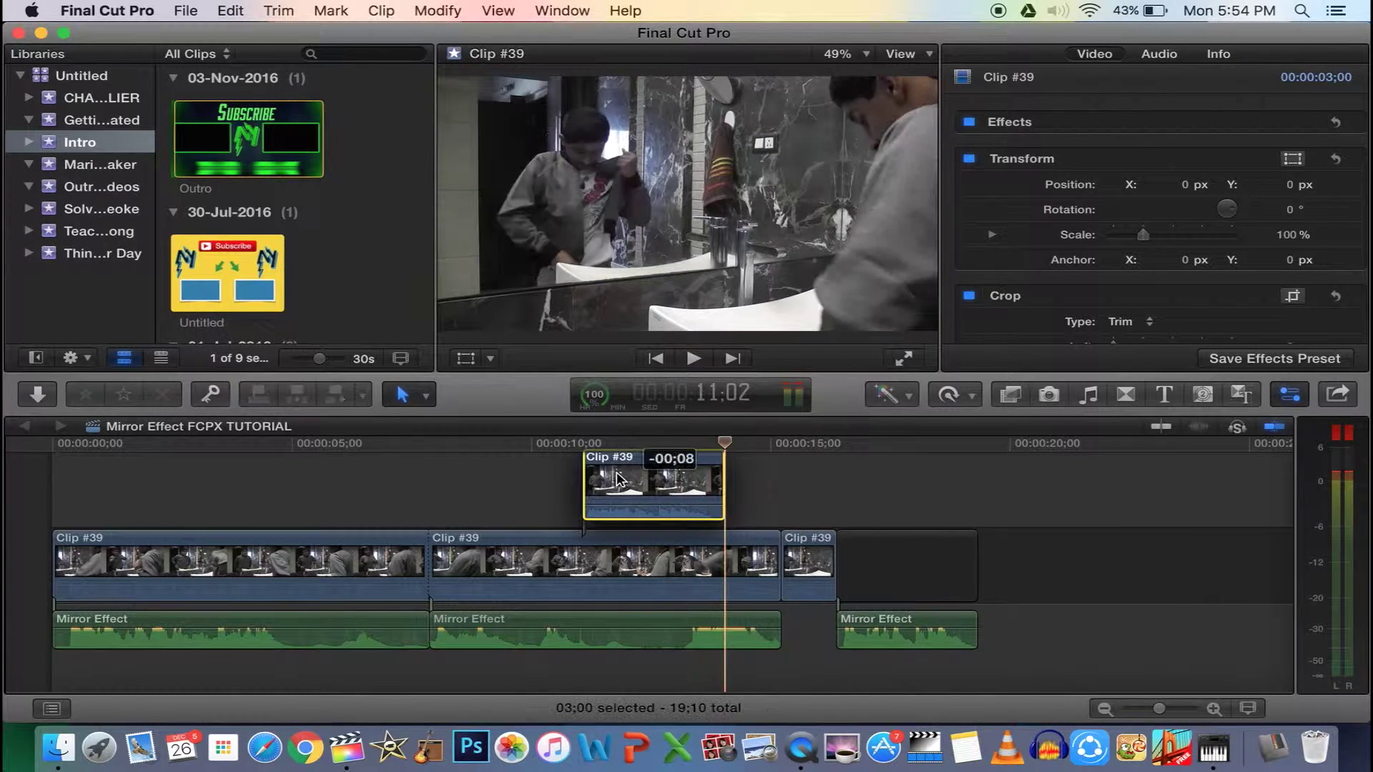
click(533, 479)
key(space)
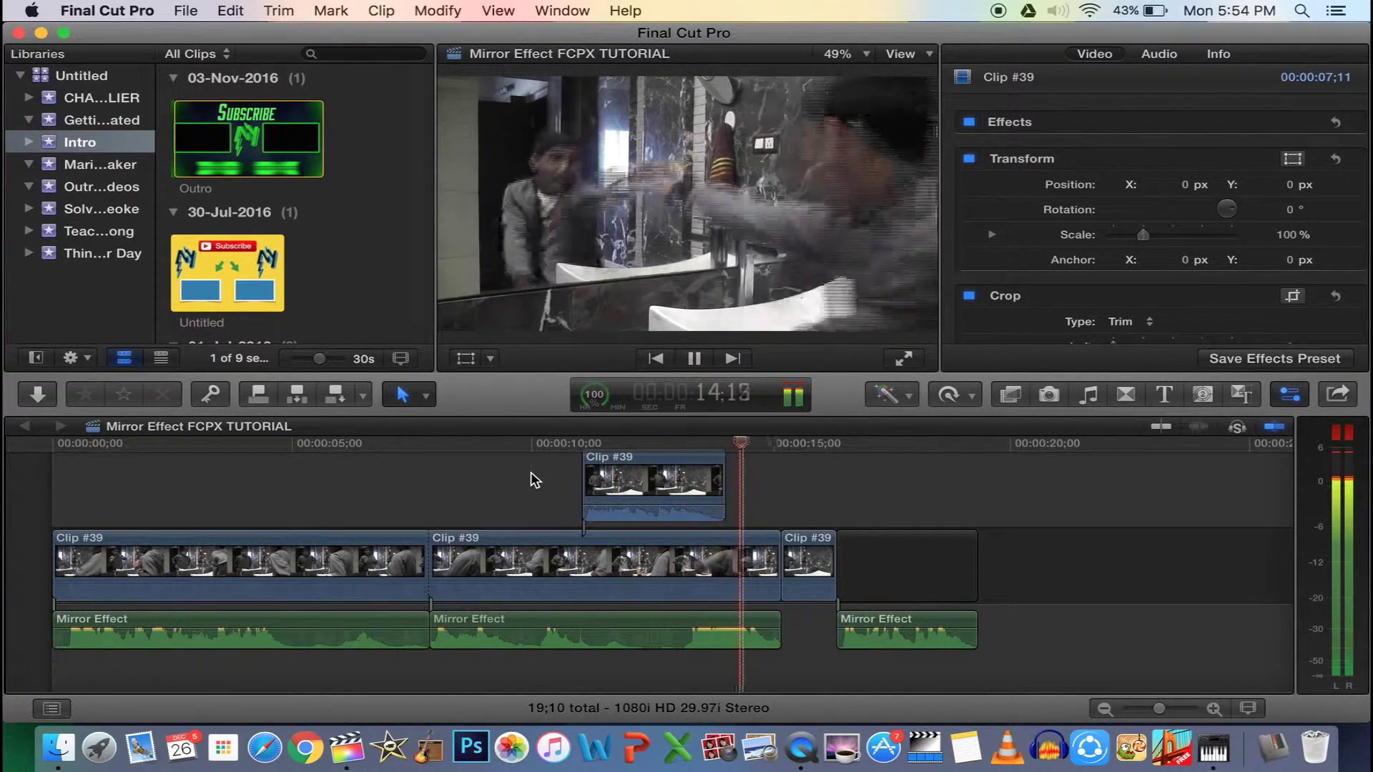
key(space)
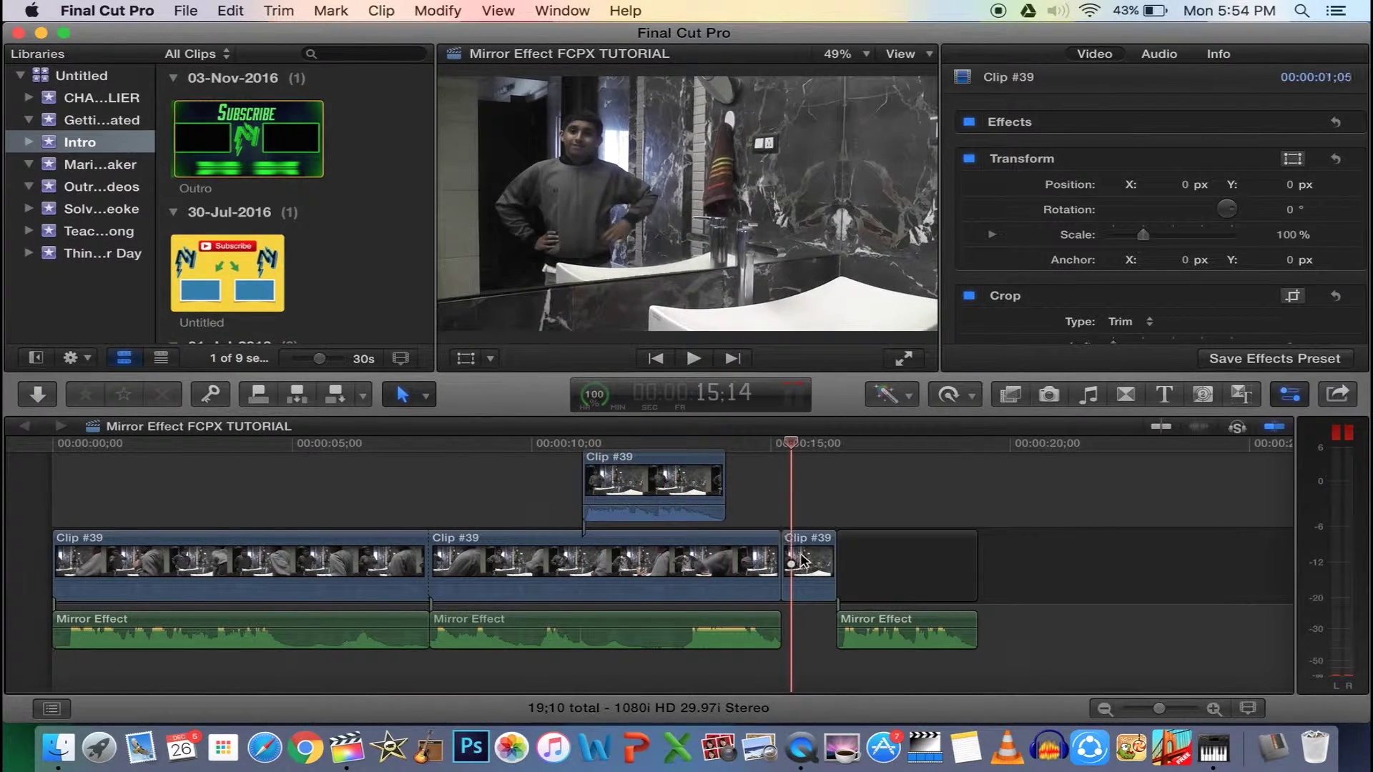
Connect the short third Clip #39 right after the overlay, shortening the project to 18:05
click(801, 559)
click(782, 510)
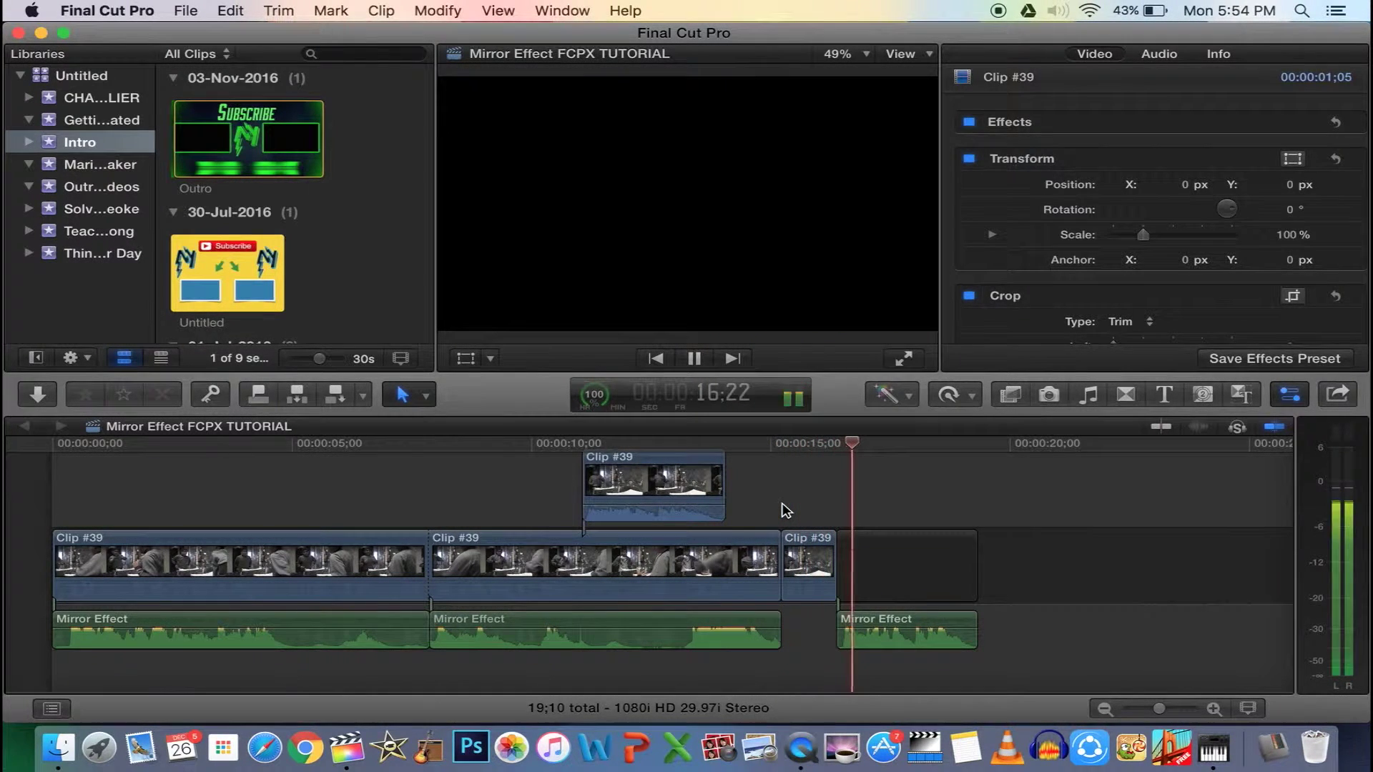
key(space)
drag(806, 548, 753, 484)
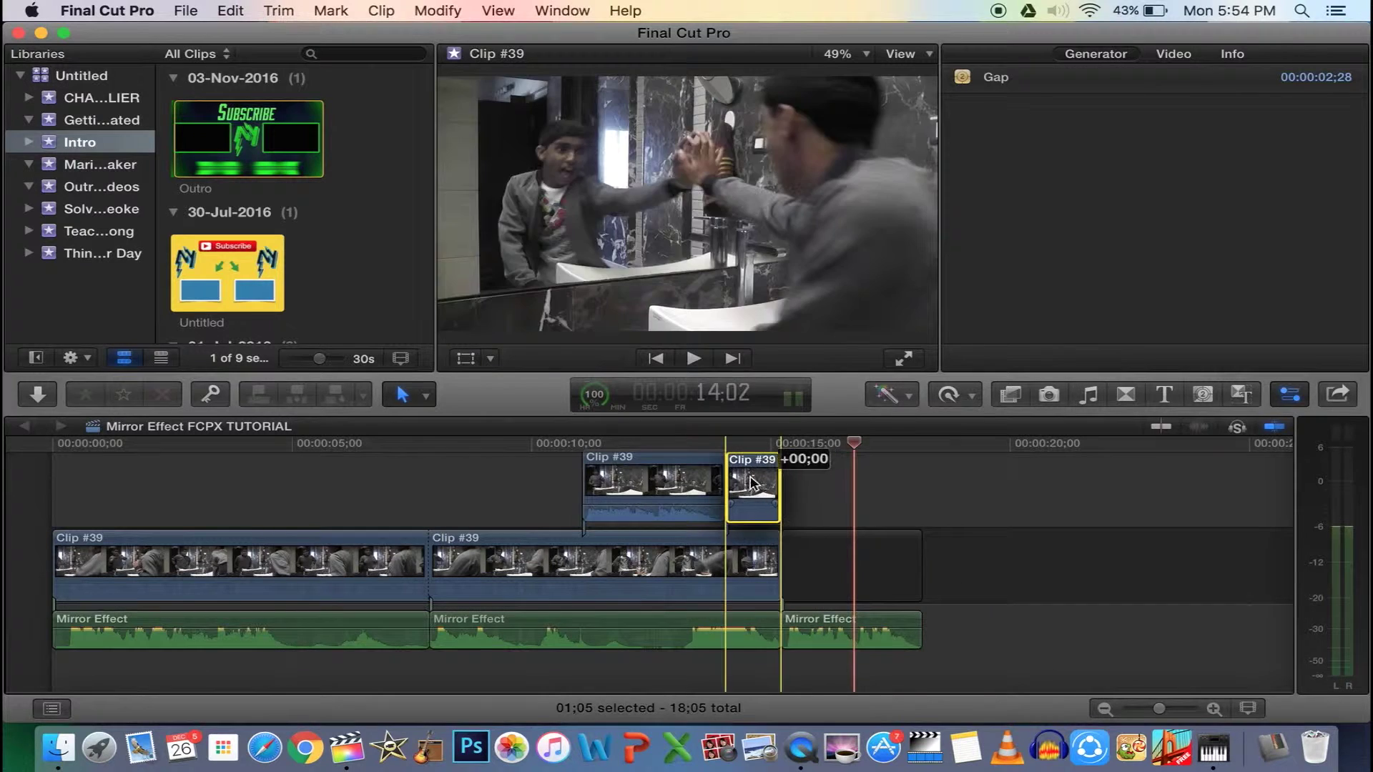
Apply the Draw Mask effect from the Effects browser to the upper duplicate Clip #39
click(579, 451)
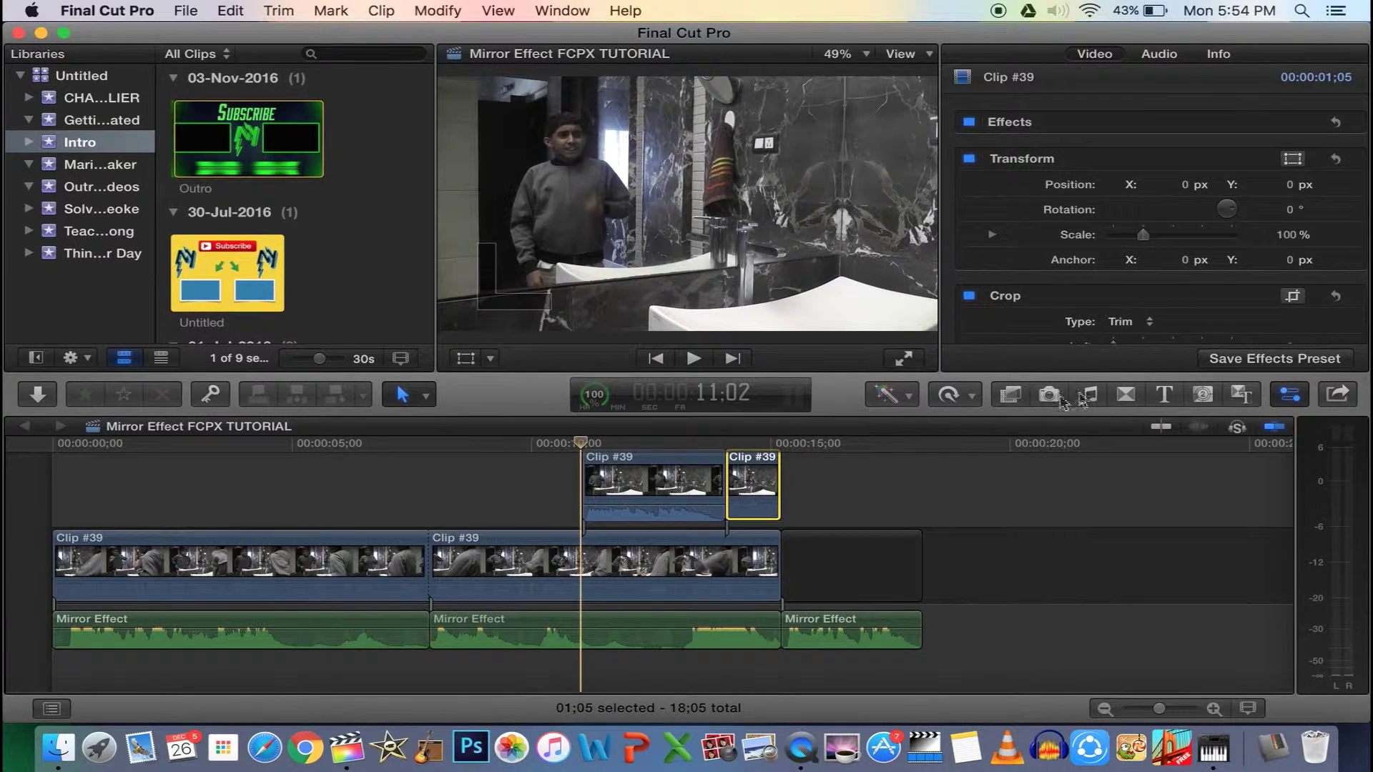
click(1009, 396)
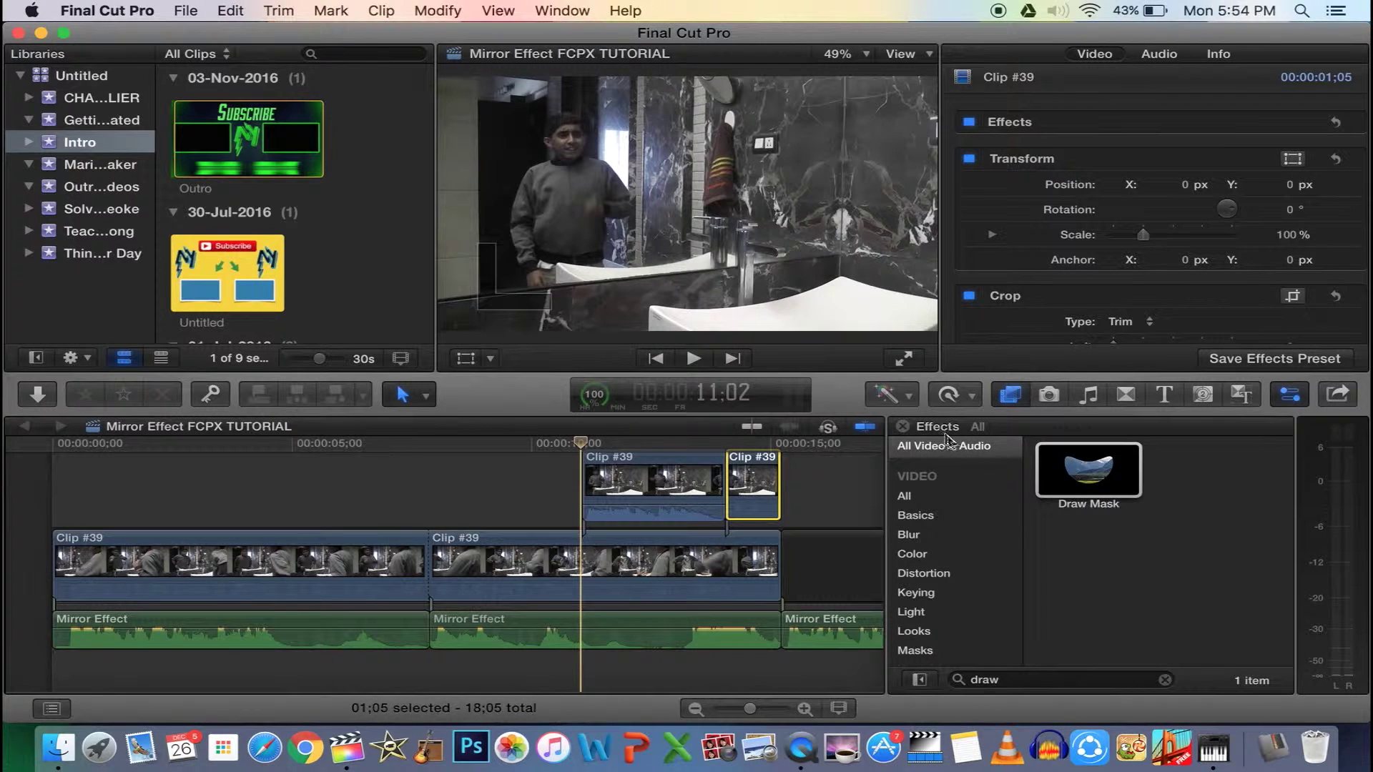
click(928, 498)
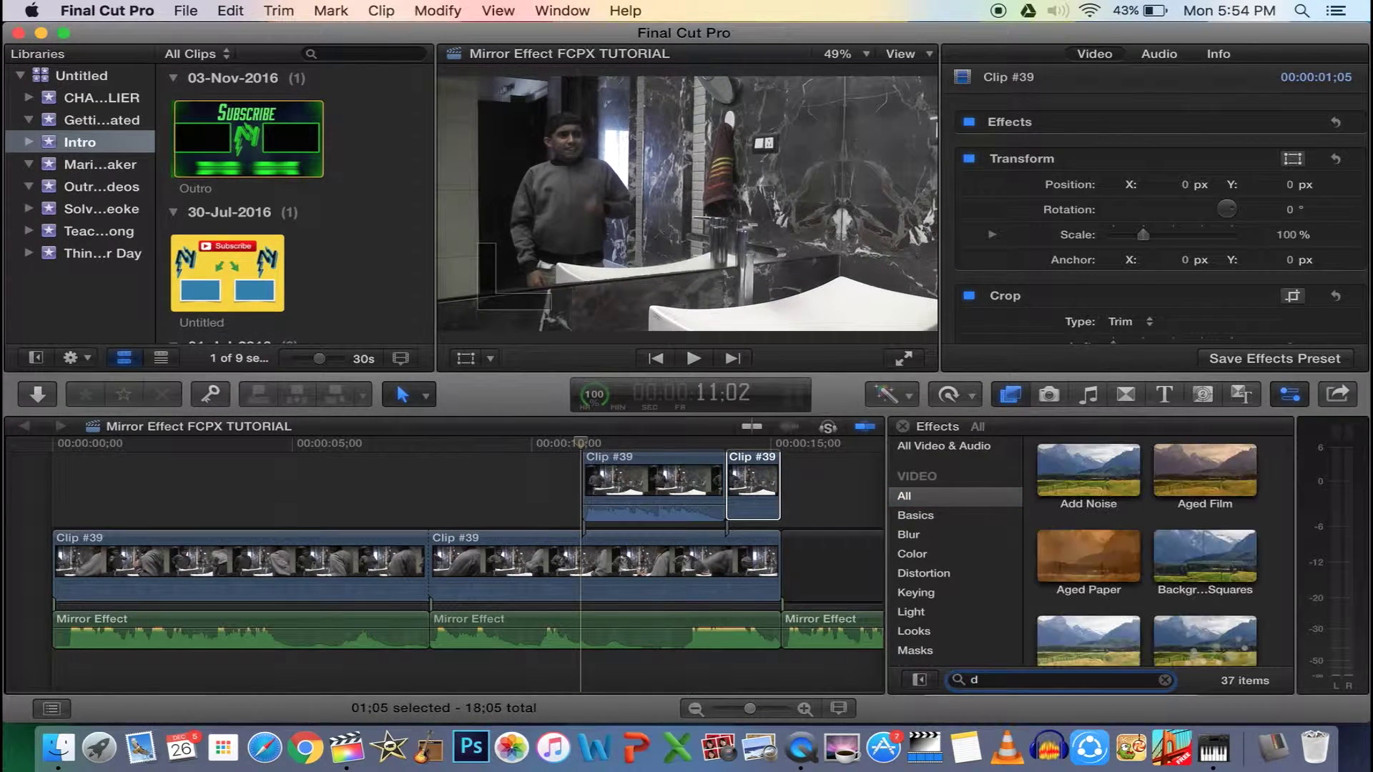
text(raw)
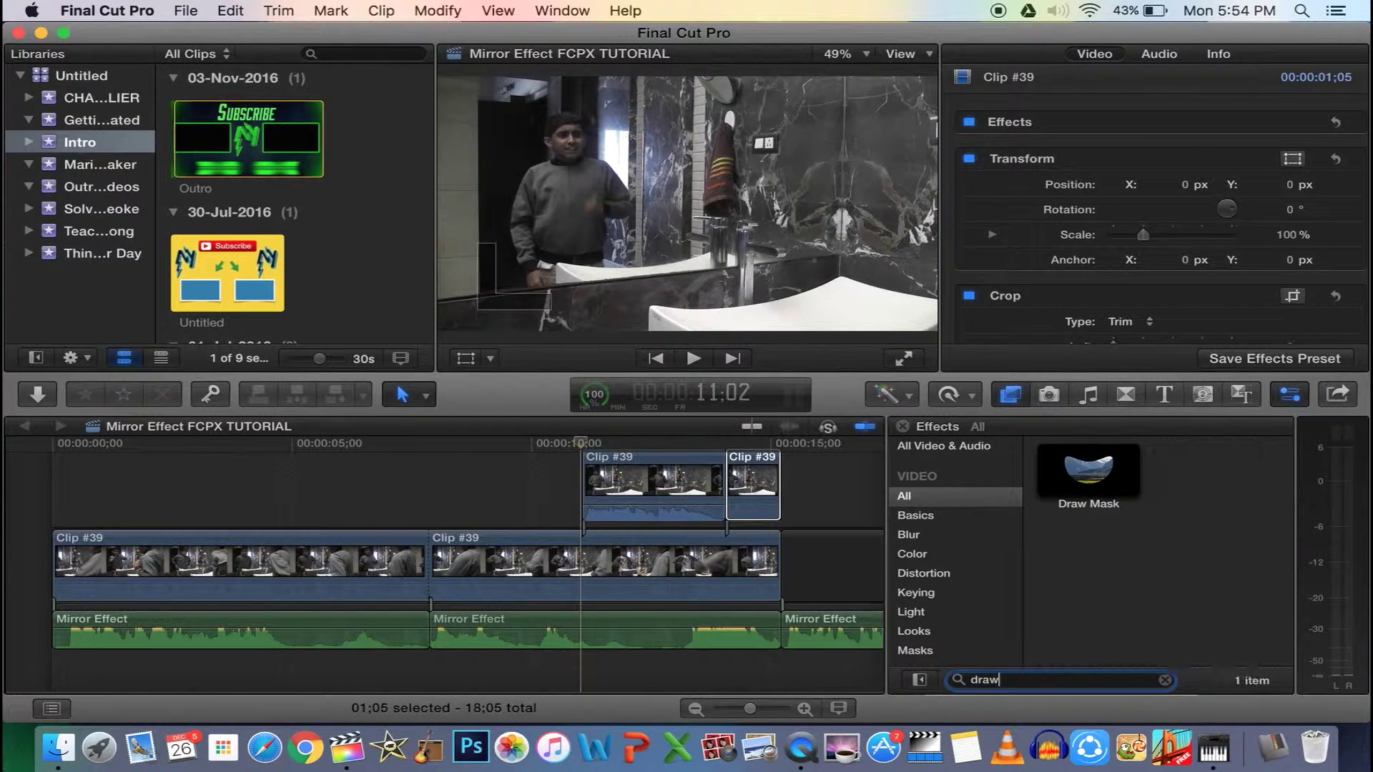
drag(1139, 496, 657, 493)
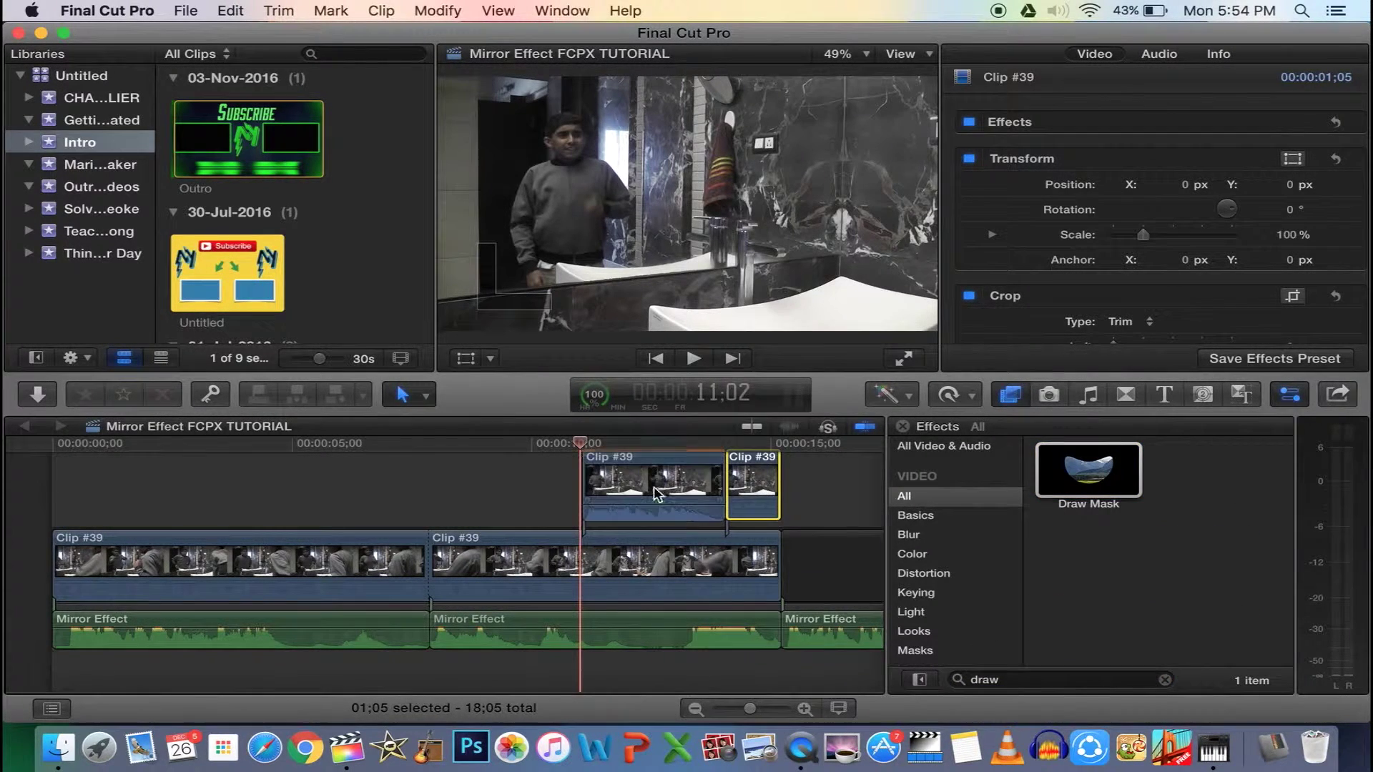
click(1088, 480)
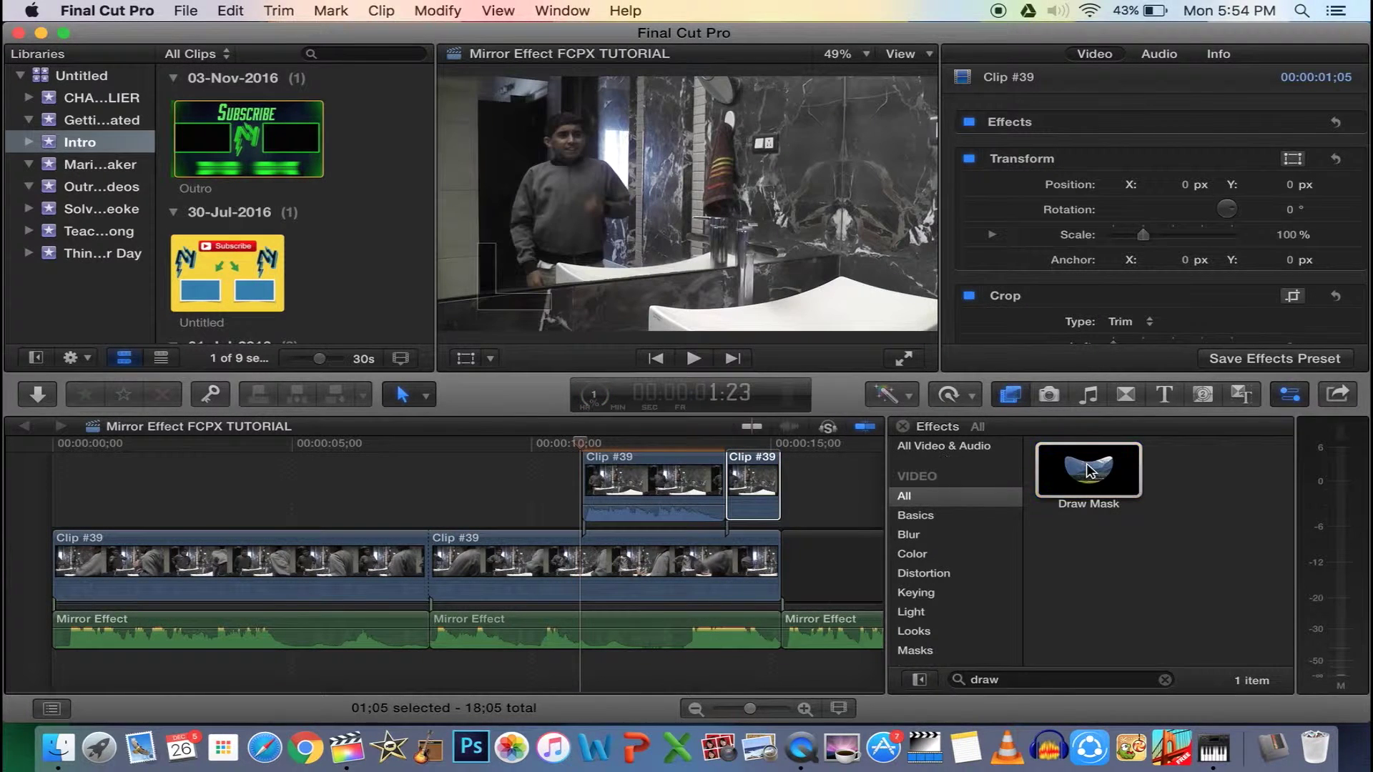
Delete the short upper clip beside the overlay and reselect the overlay
click(758, 484)
click(909, 427)
click(904, 429)
click(747, 486)
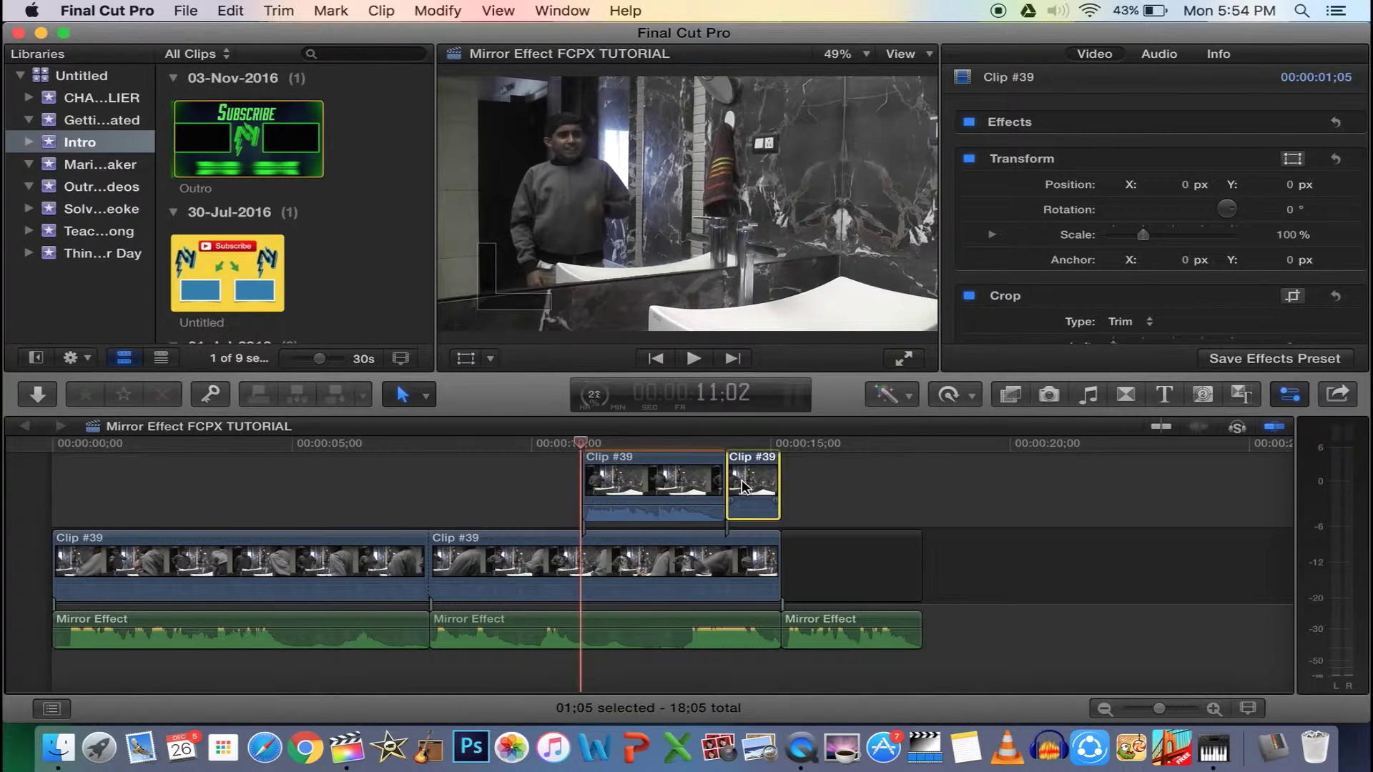
key(Delete)
click(718, 485)
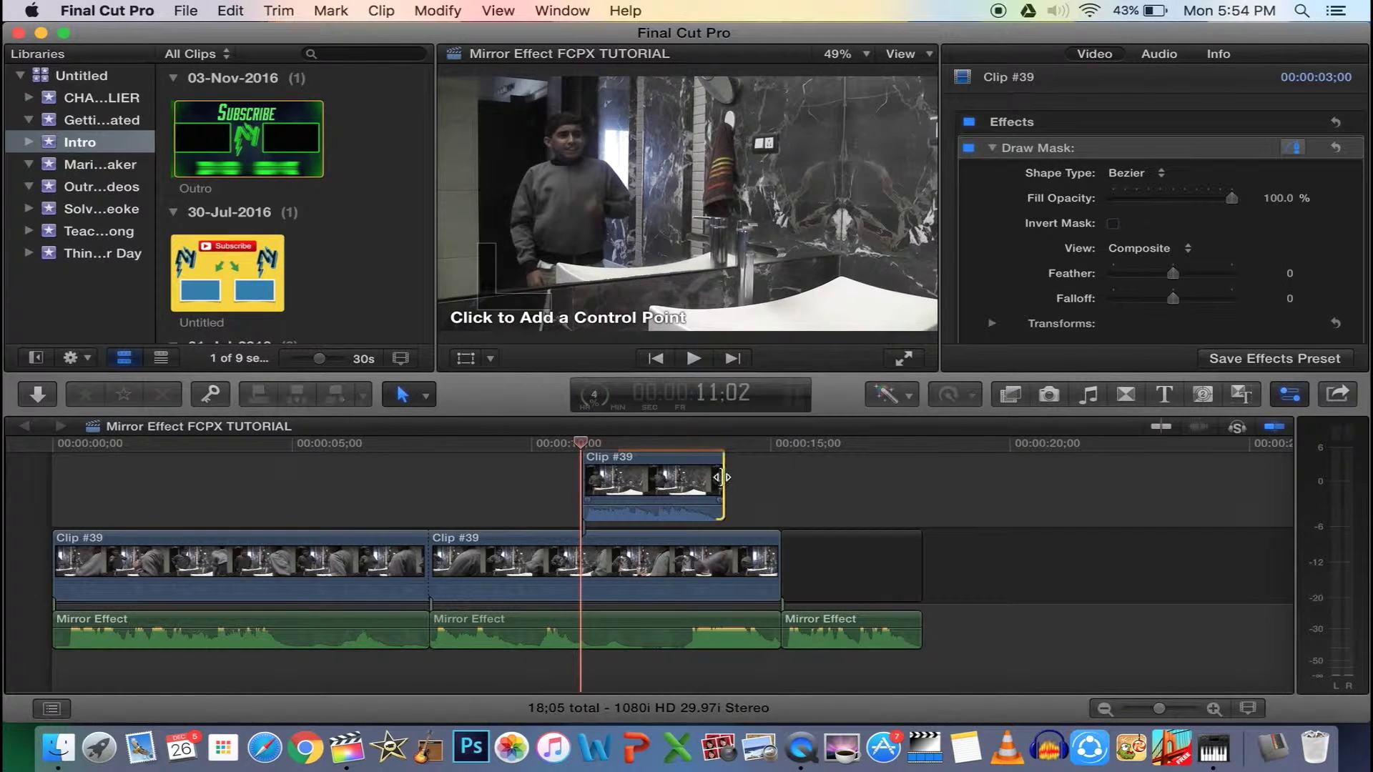
Extend the upper Clip #39 to the end of the footage, about 07;03, and reselect it
drag(722, 477, 920, 494)
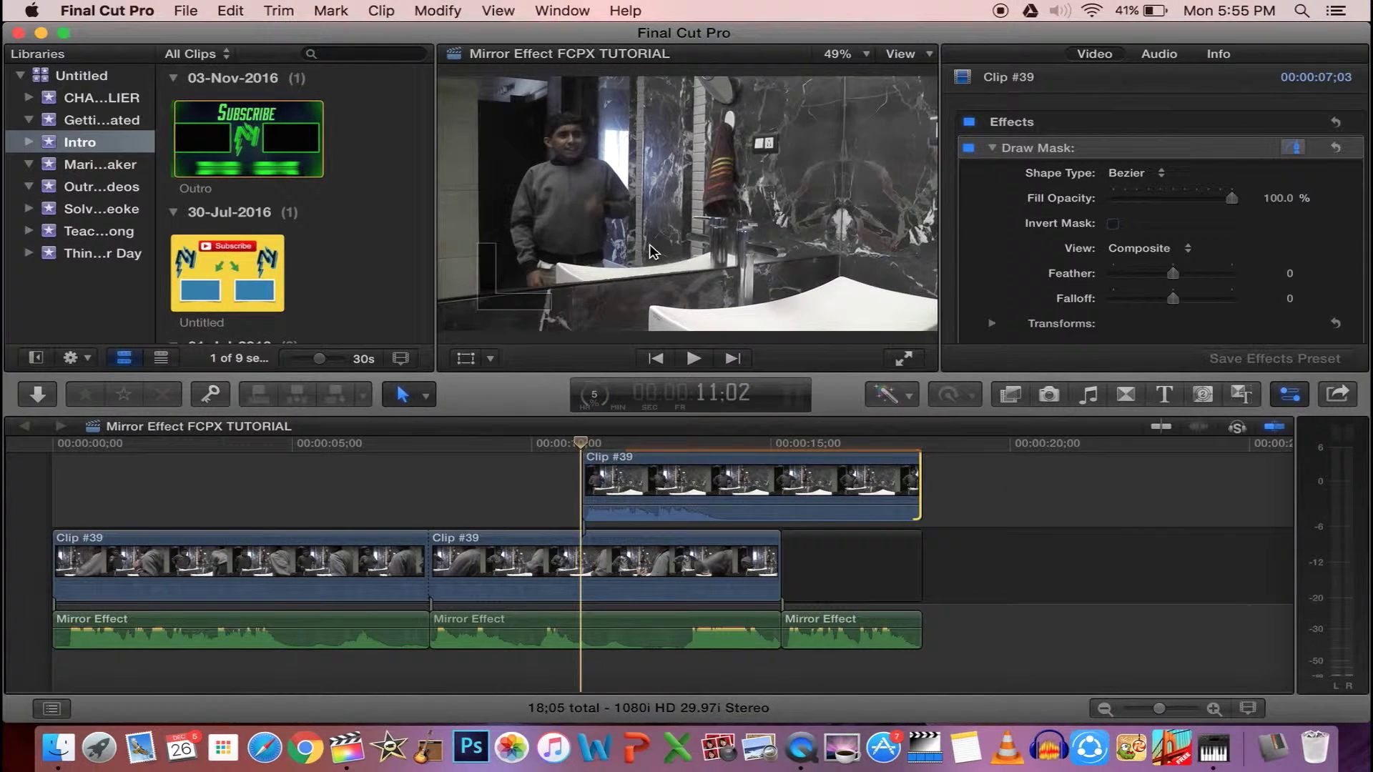
click(1292, 148)
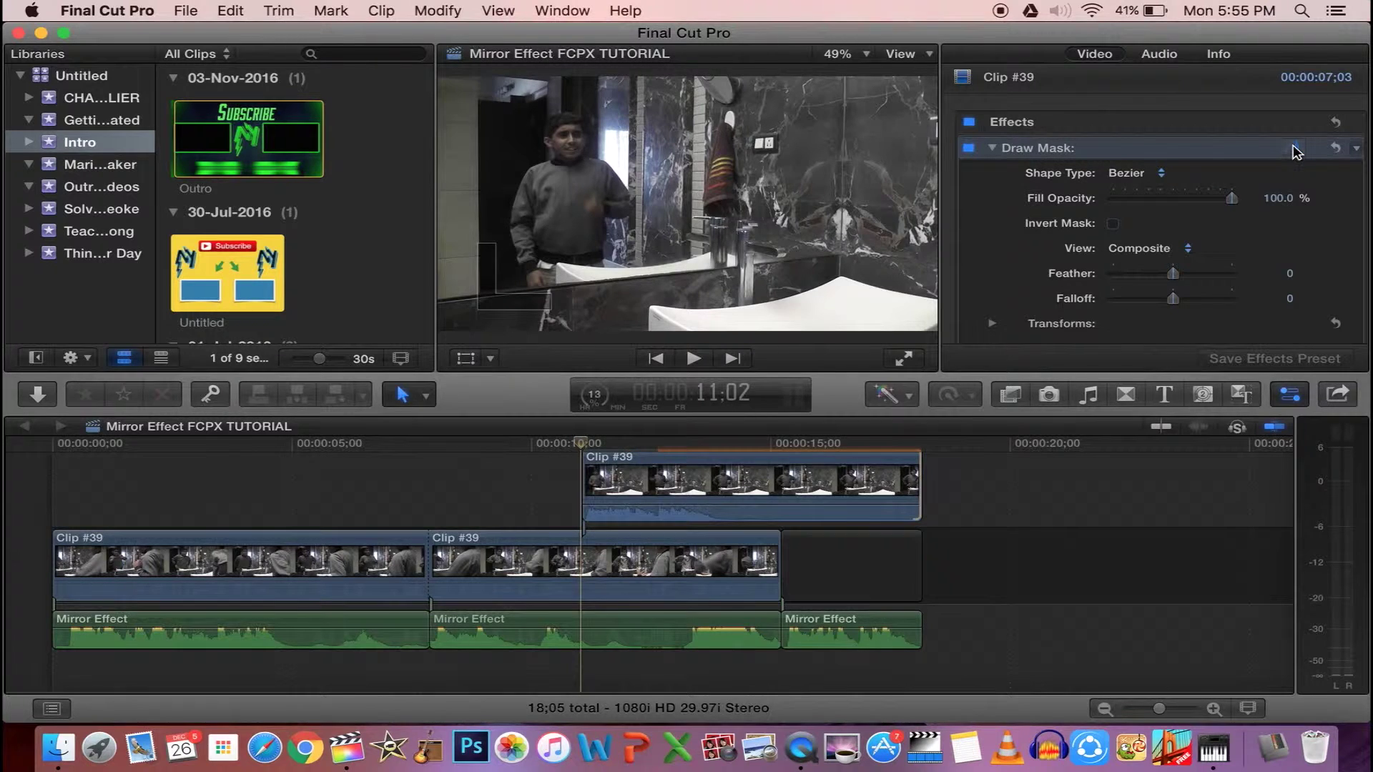
click(458, 306)
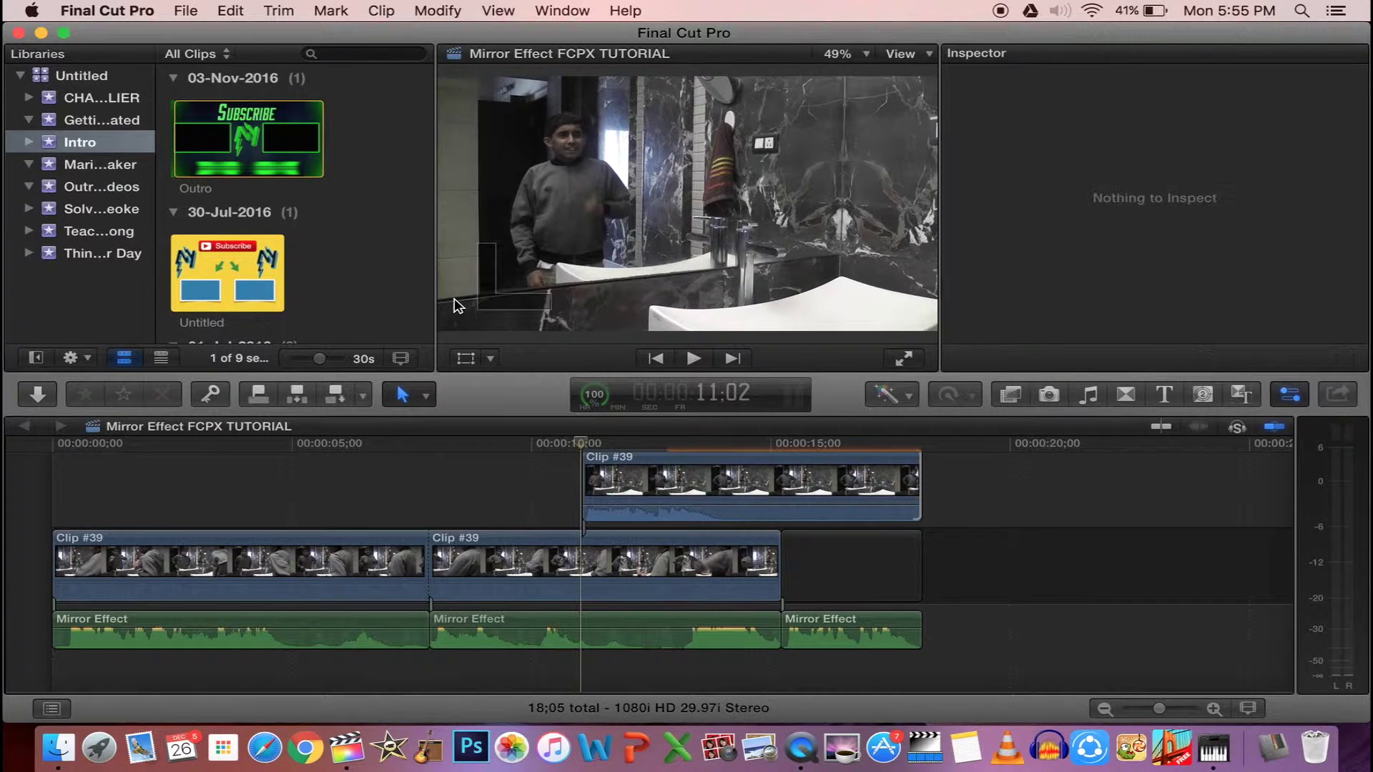
click(649, 486)
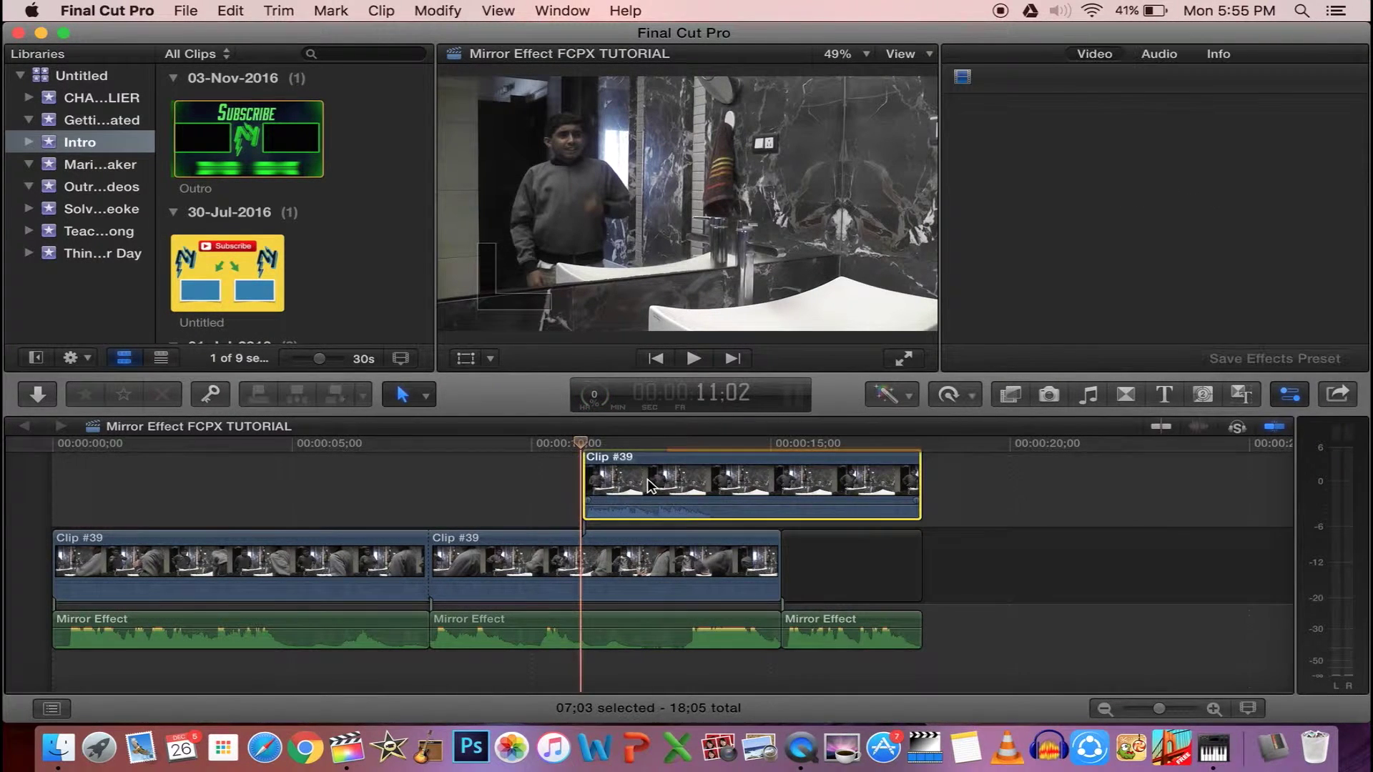
Position the playhead a few frames into the upper clip and enter mask point-drawing mode
click(609, 445)
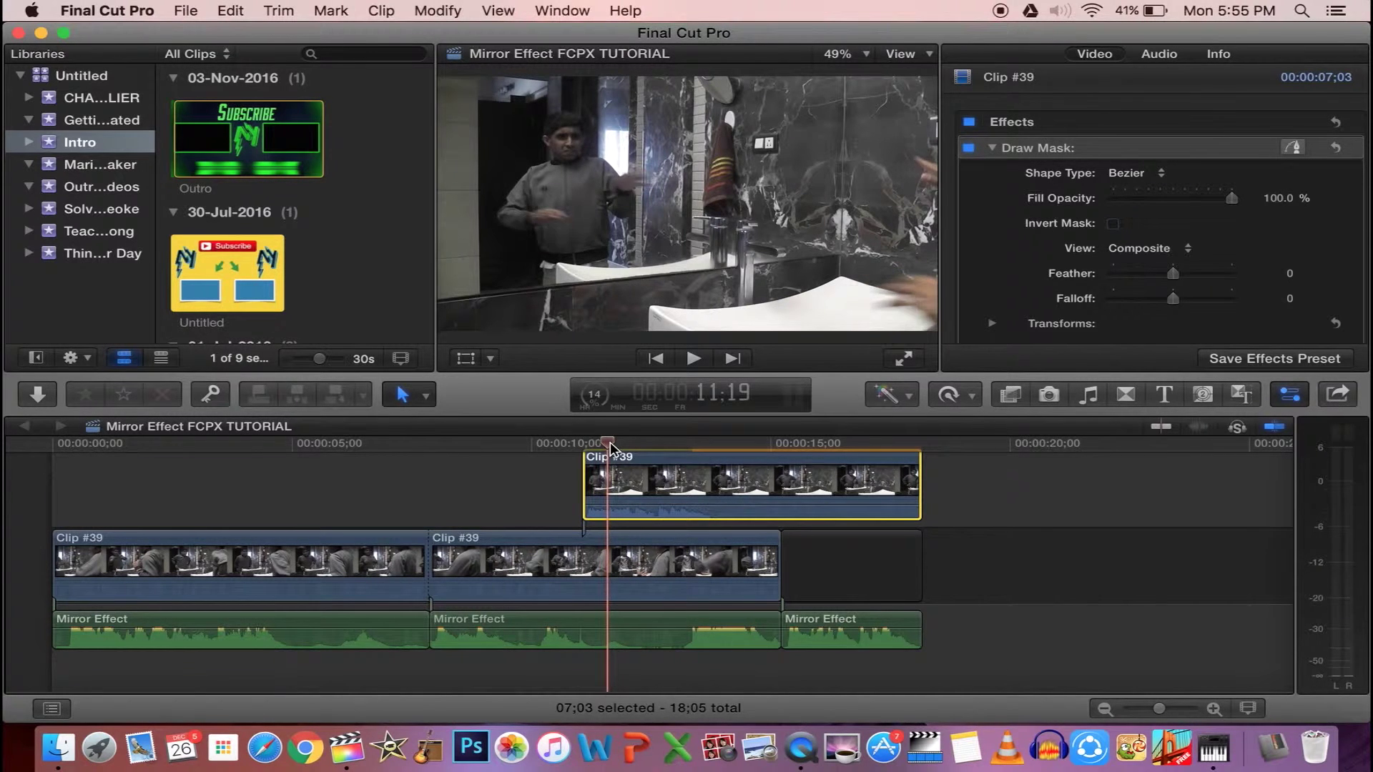
key(Left)
key(Left)
key(Left)
key(Left)
key(Left)
key(Left)
key(Left)
key(Left)
key(Left)
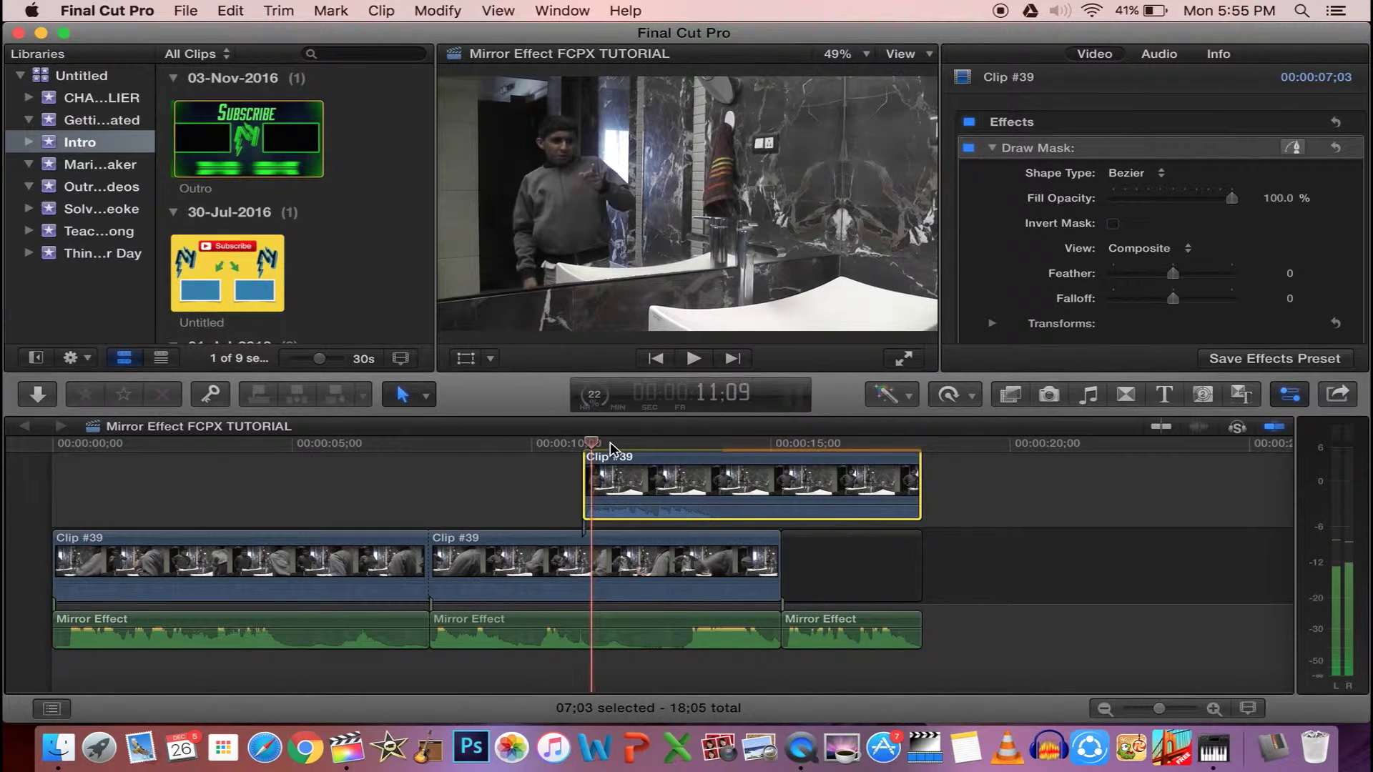
key(Left)
key(Left)
key(Left)
key(Left)
key(Left)
key(Left)
key(Left)
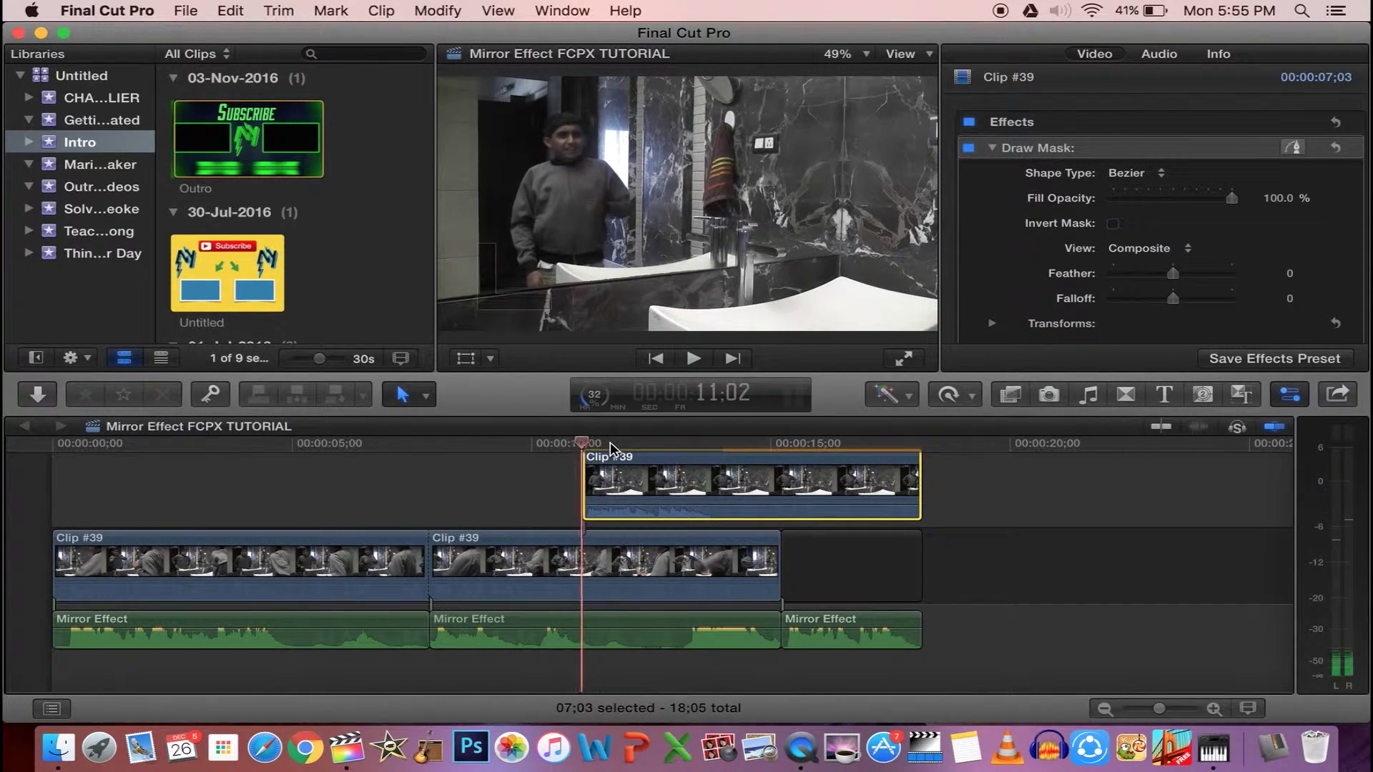
key(Right)
key(Right)
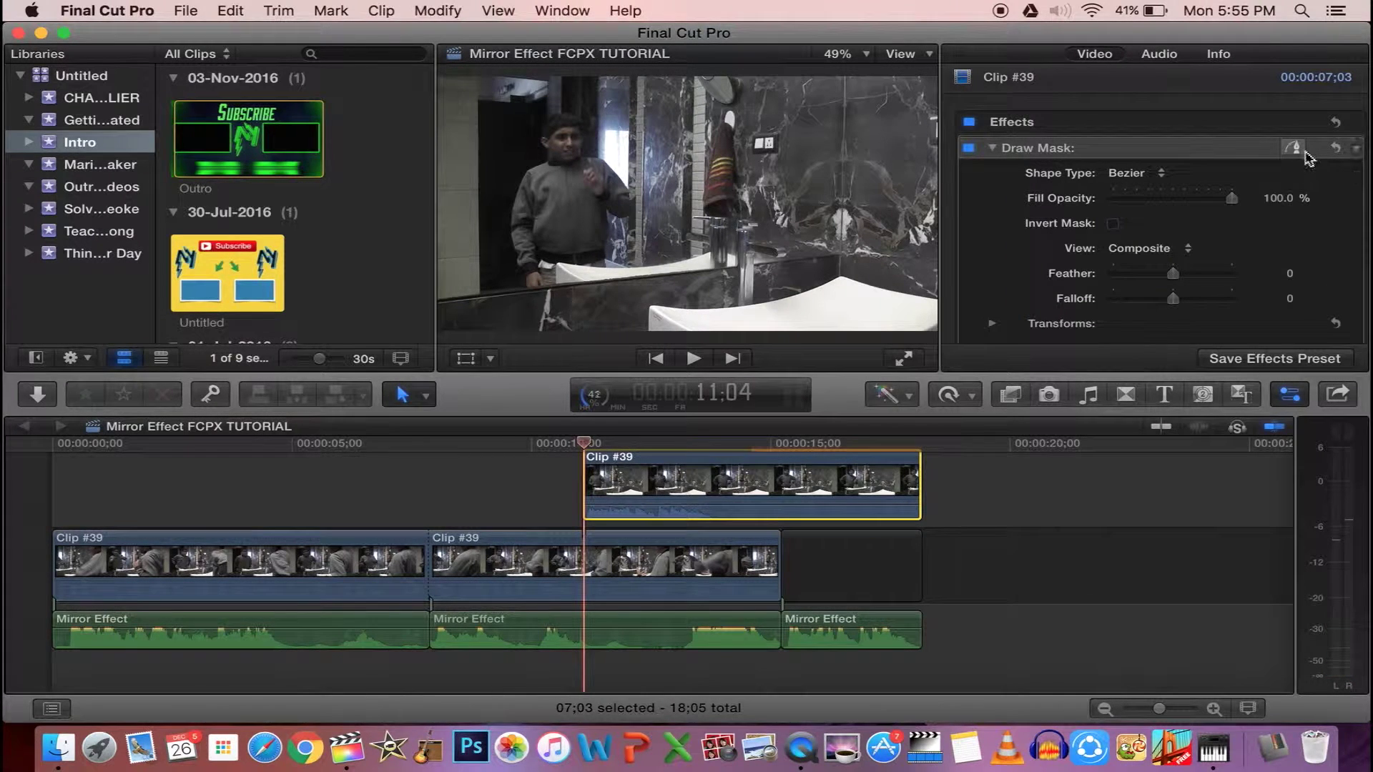
click(1295, 150)
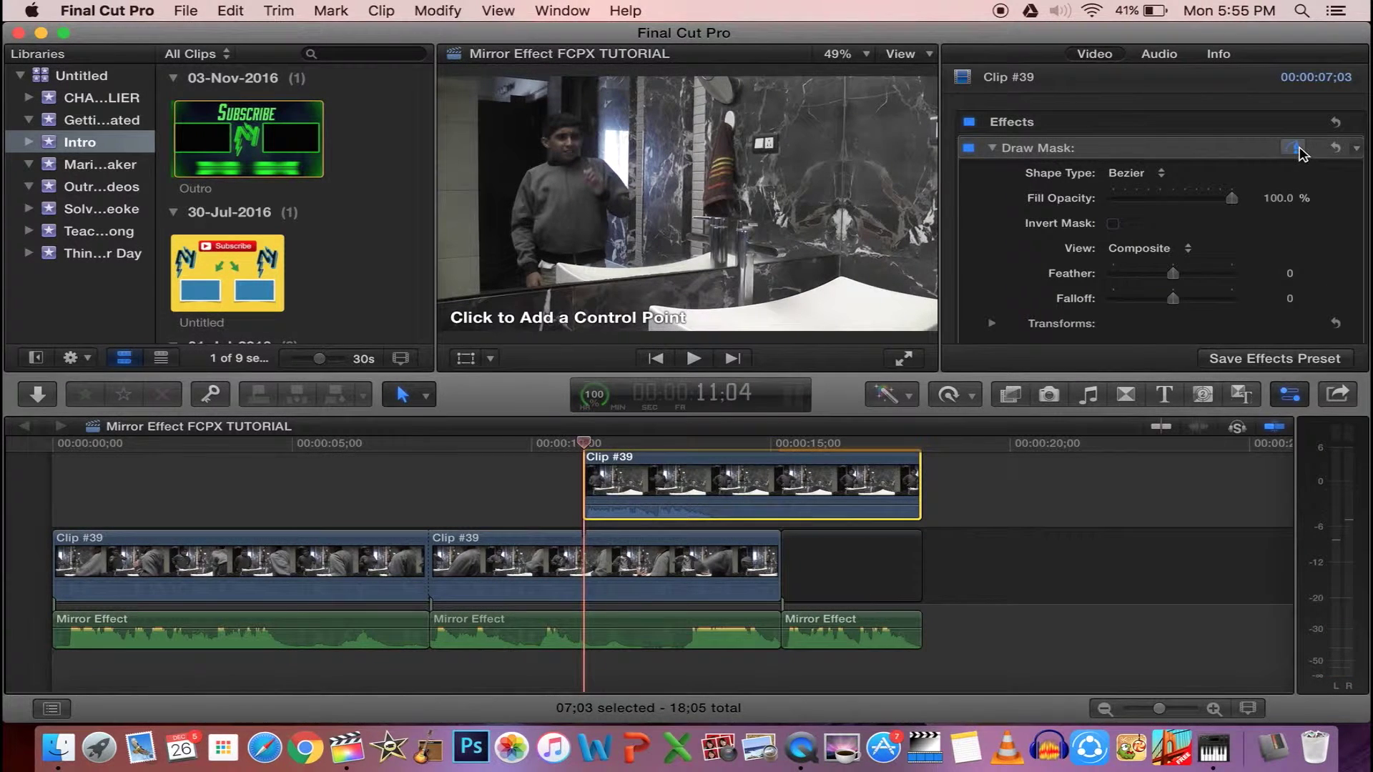
Place mask points along the mirror's edge and the frame's top-left, closing the shape
click(440, 302)
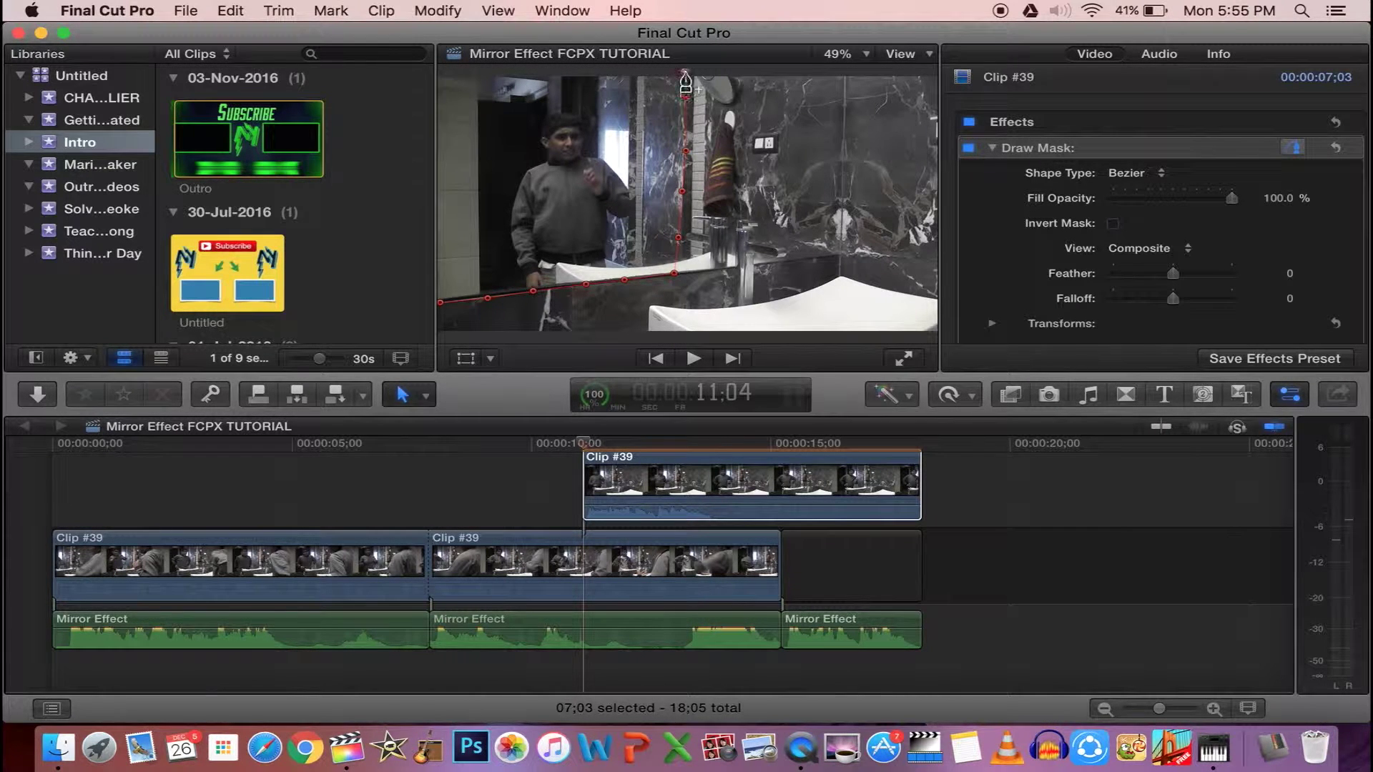
click(449, 70)
click(440, 306)
click(440, 306)
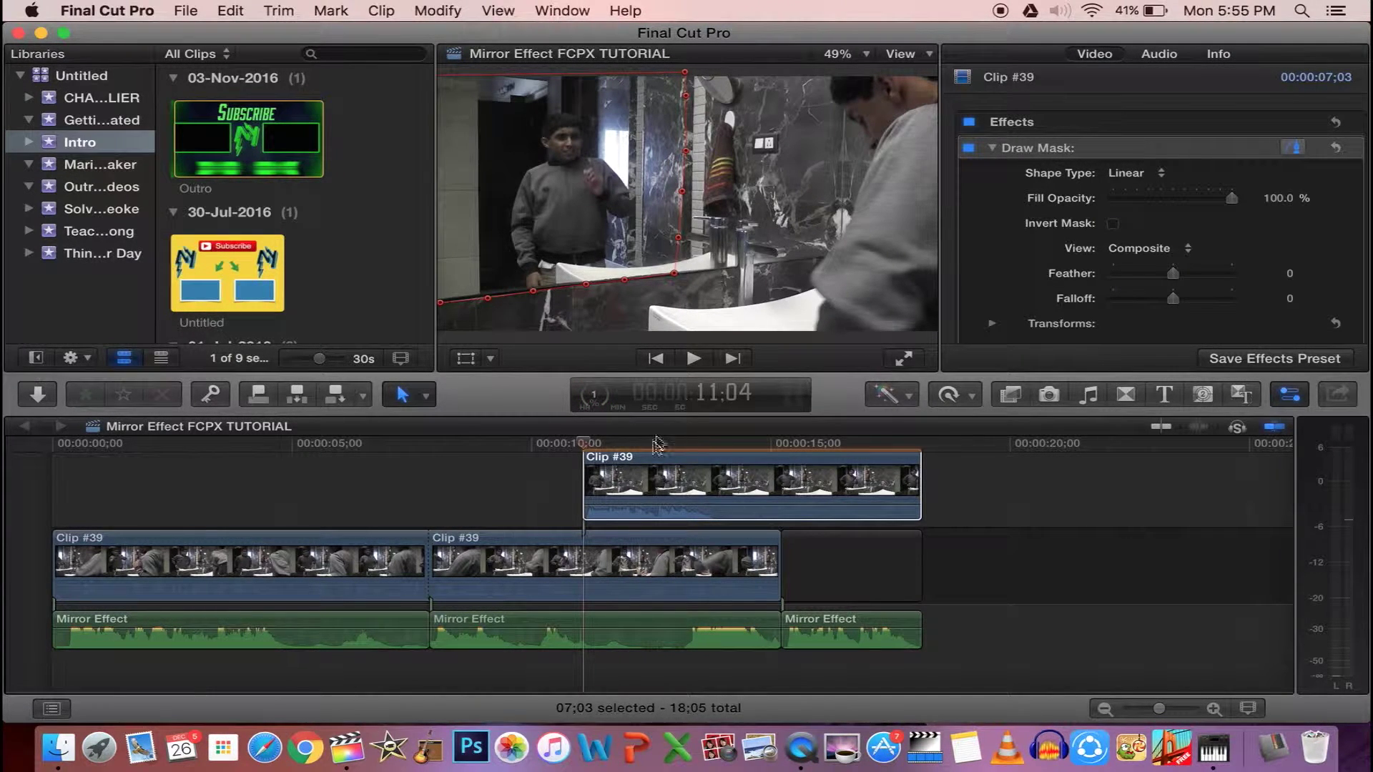
Play back from around 8;23 to check the mirror composite
click(468, 459)
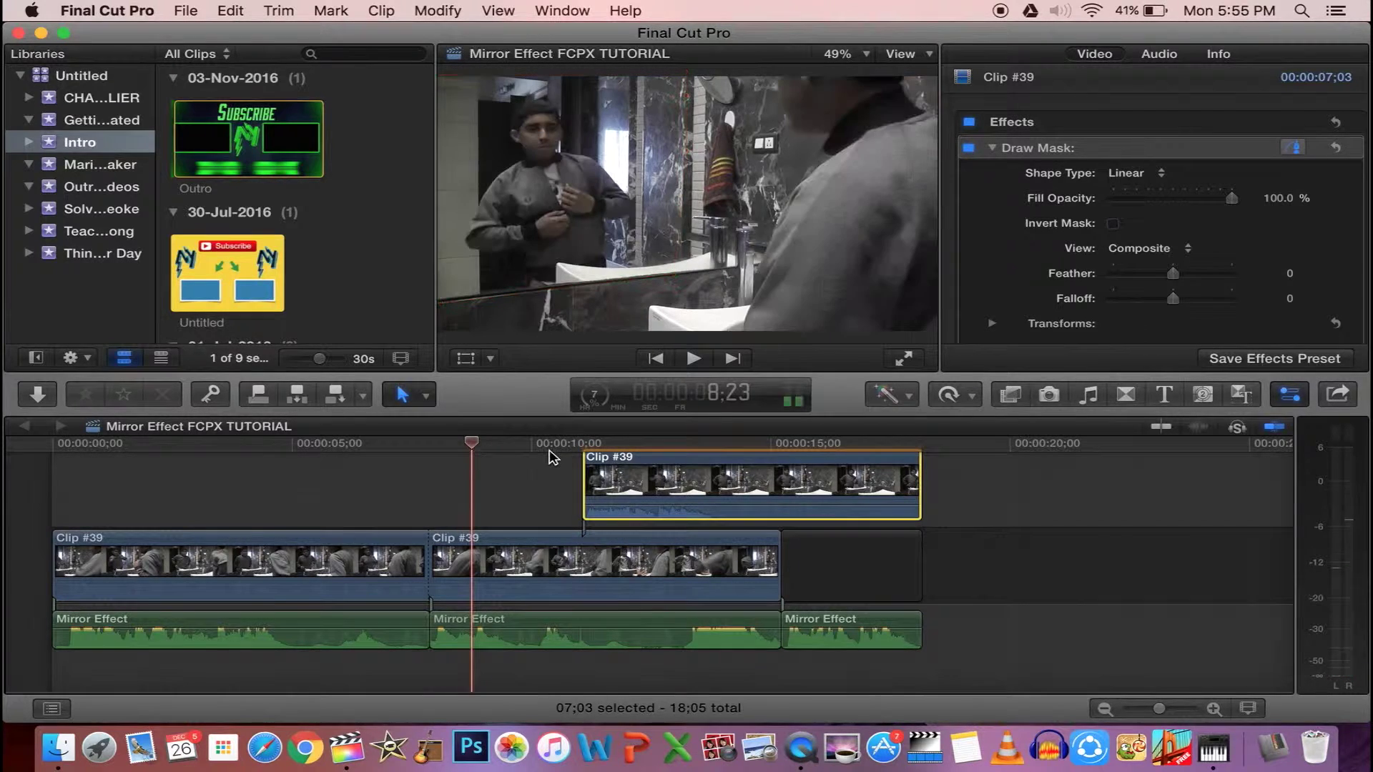
click(521, 457)
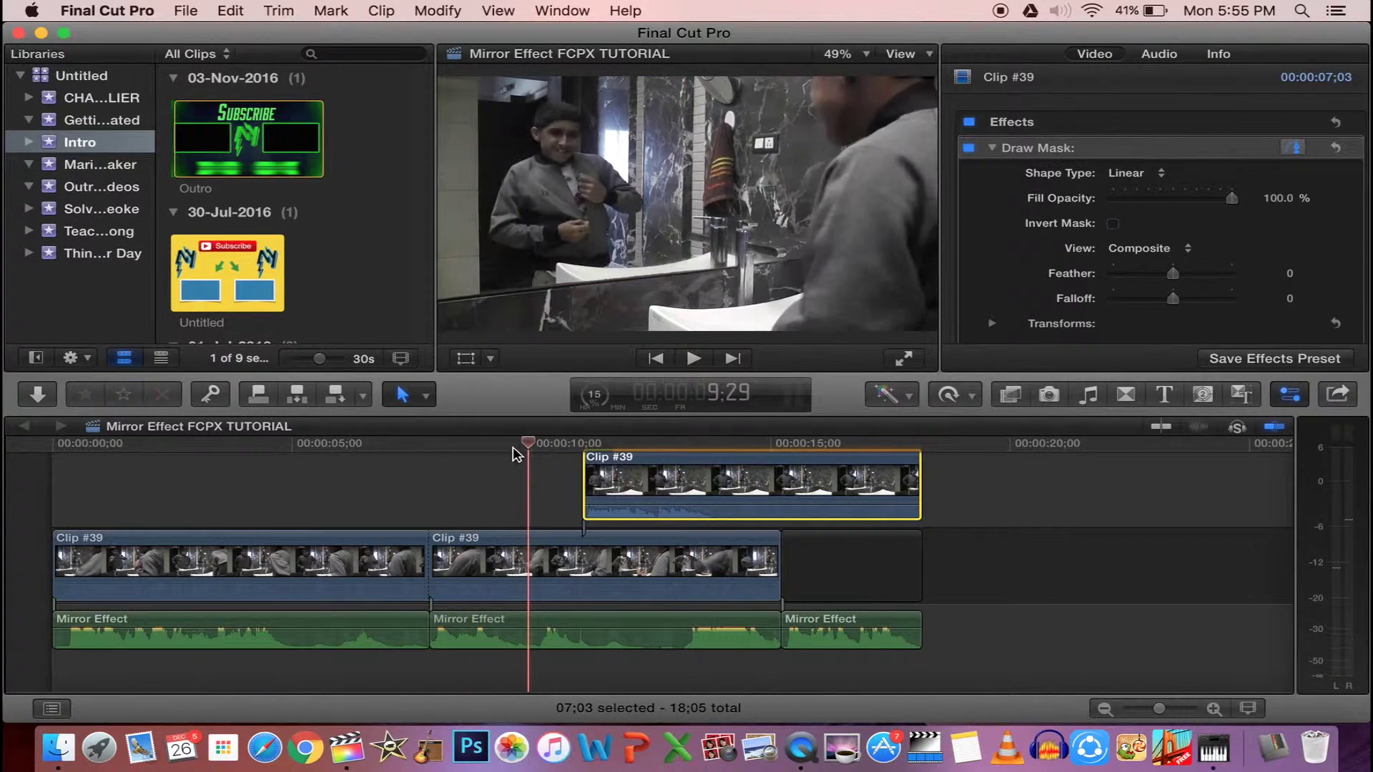
key(space)
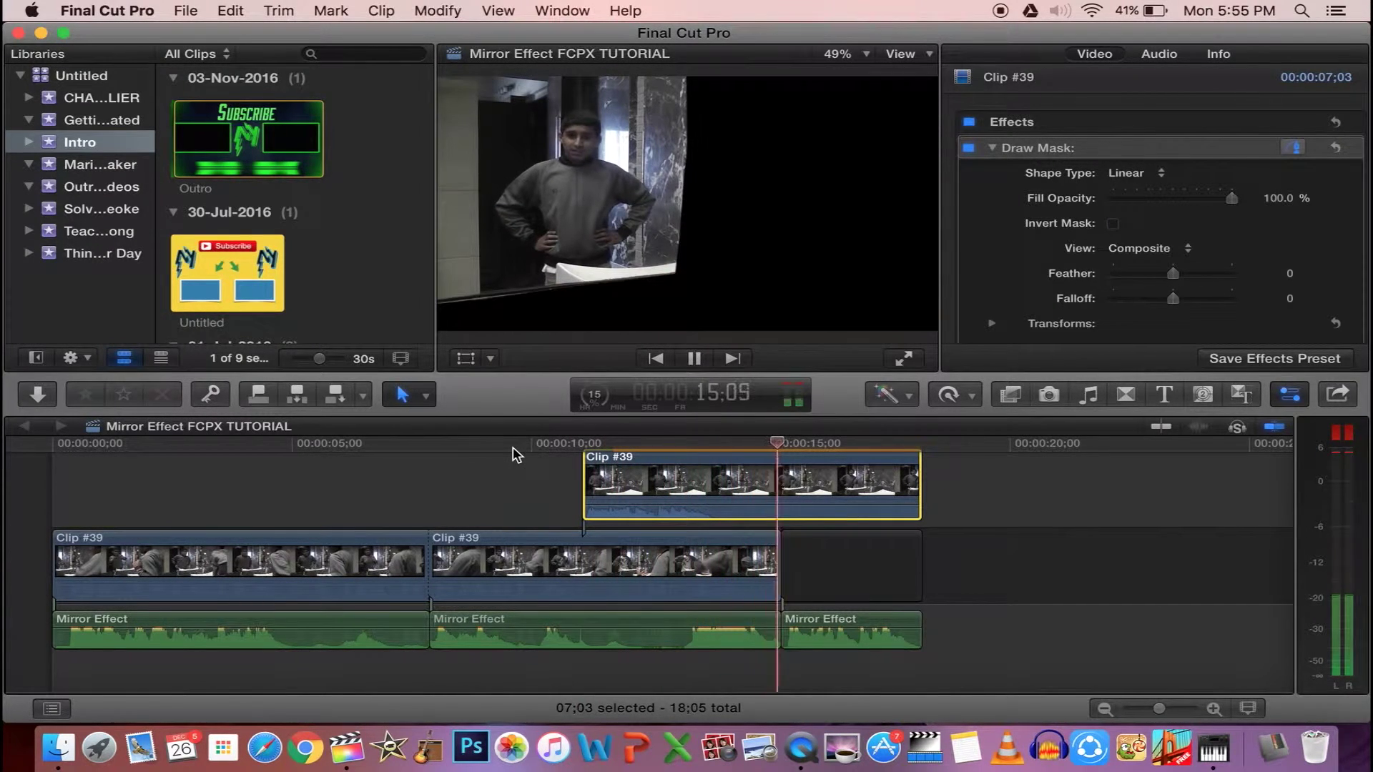
key(space)
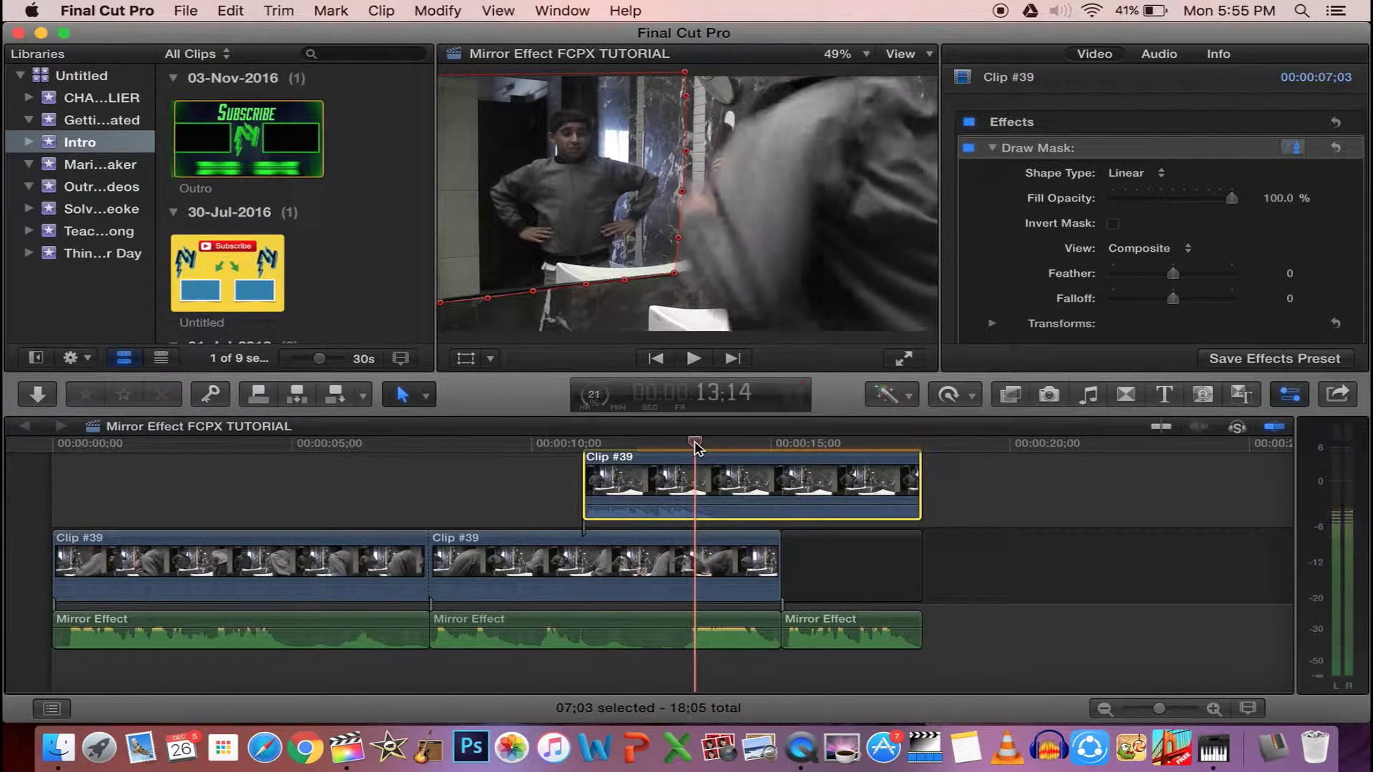
Step back frame by frame and jump to the upper clip's start at 11:02
key(Left)
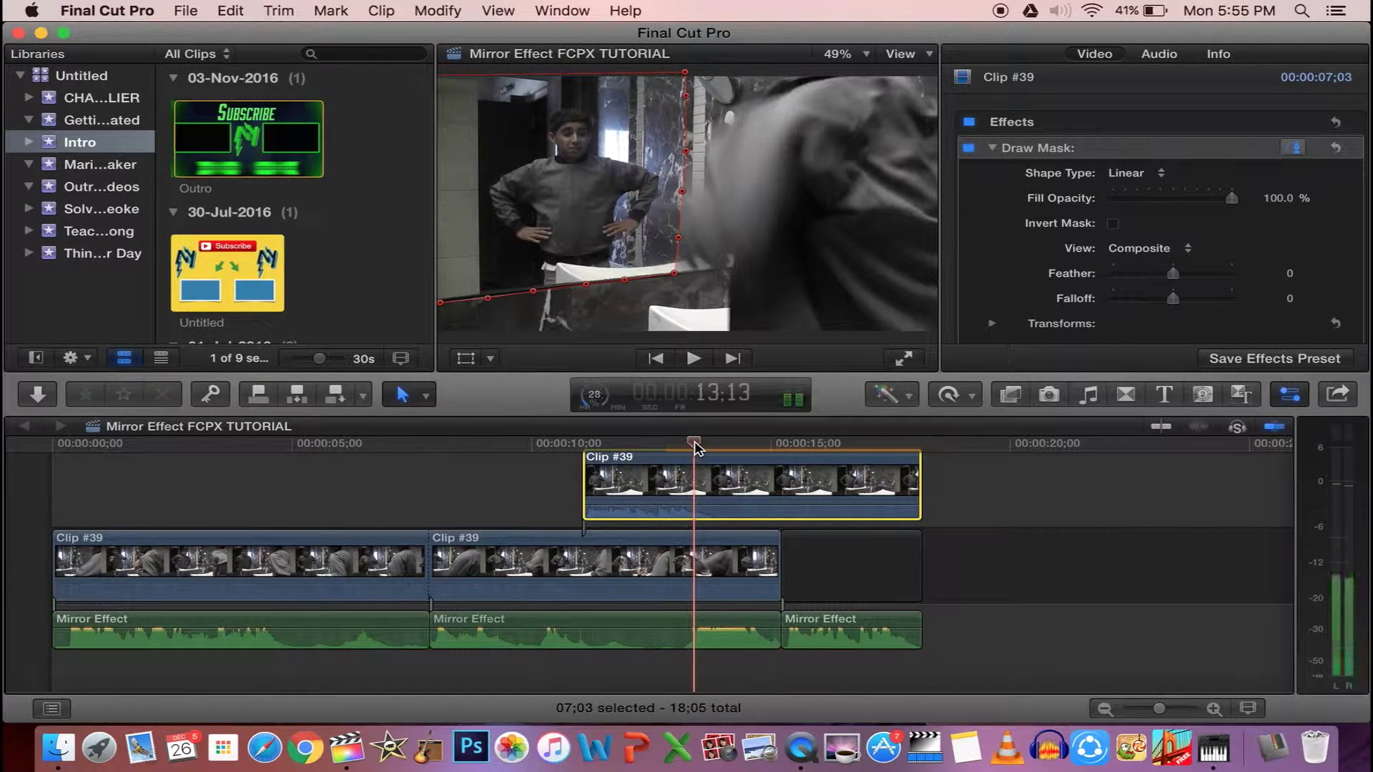
key(Left)
key(Left)
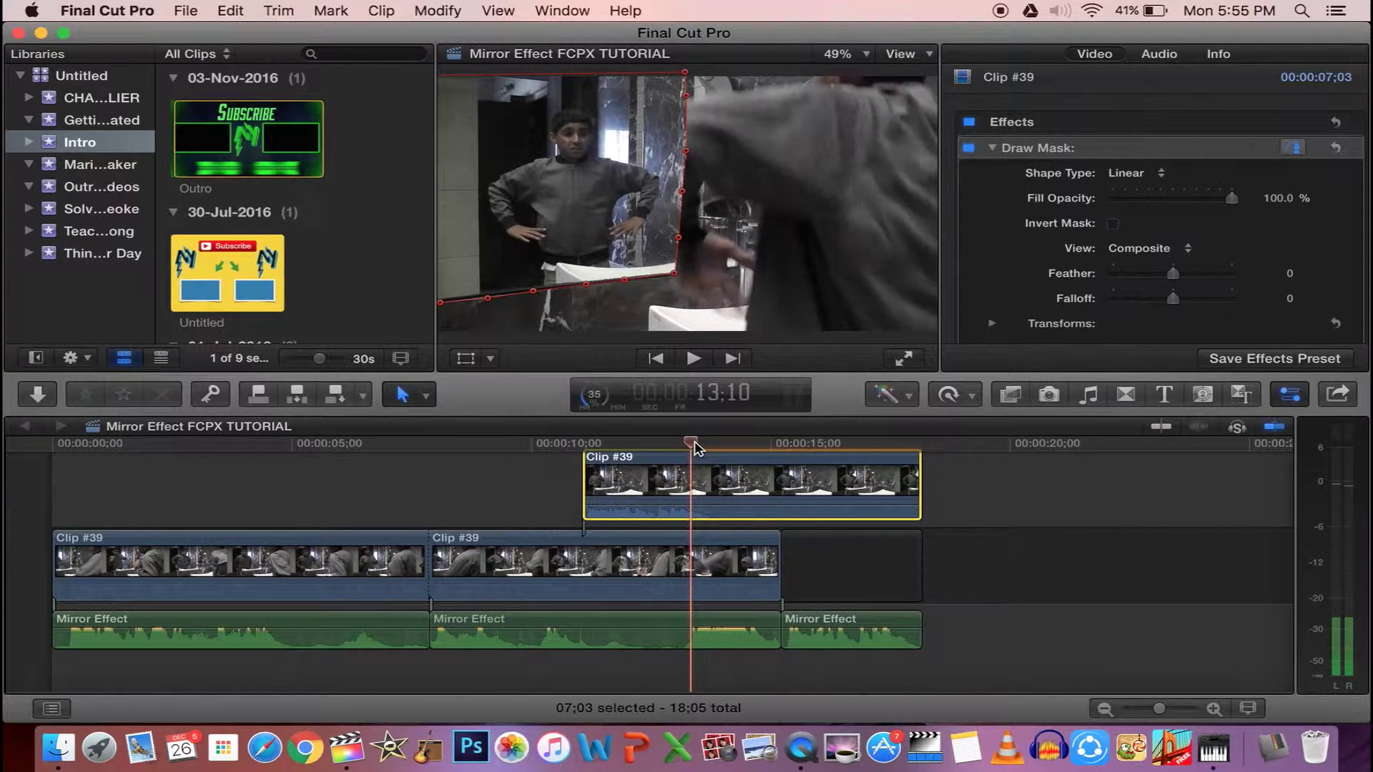
key(Left)
key(Left)
key(Left)
key(Left)
key(Left)
key(Left)
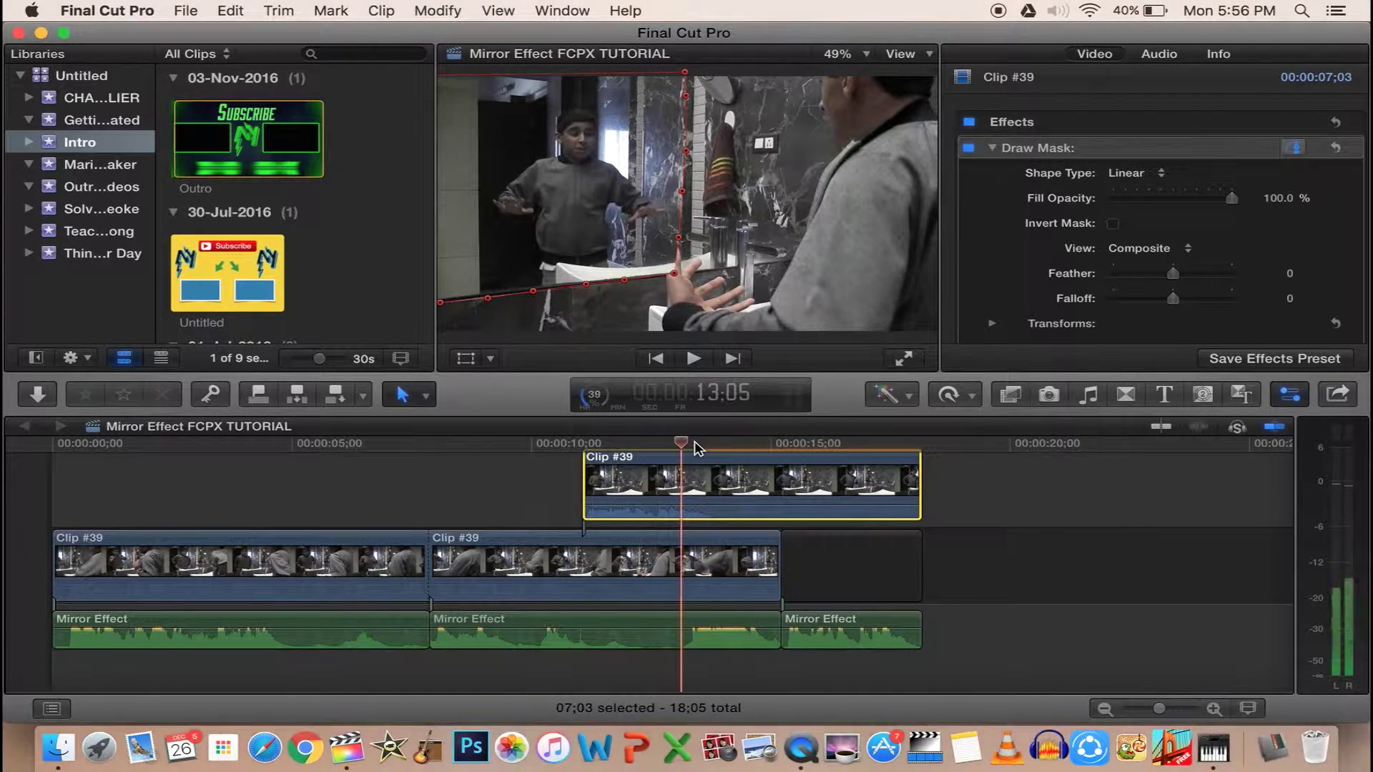
key(Left)
key(Left)
key(Left)
key(Left)
key(Left)
key(Left)
key(Left)
key(Left)
key(Left)
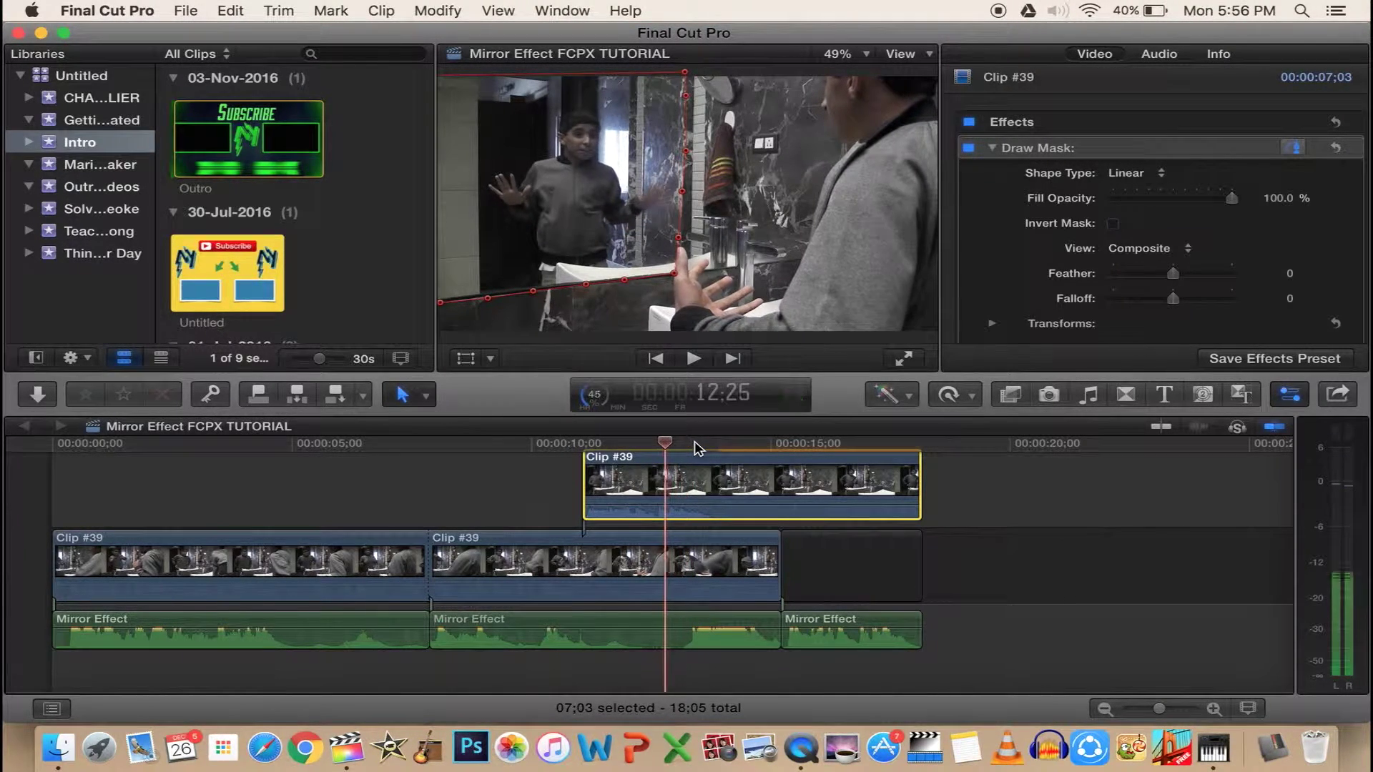
key(Left)
key(Left)
key(Left)
key(Left)
key(Left)
key(Left)
key(Left)
key(Left)
key(Left)
key(Left)
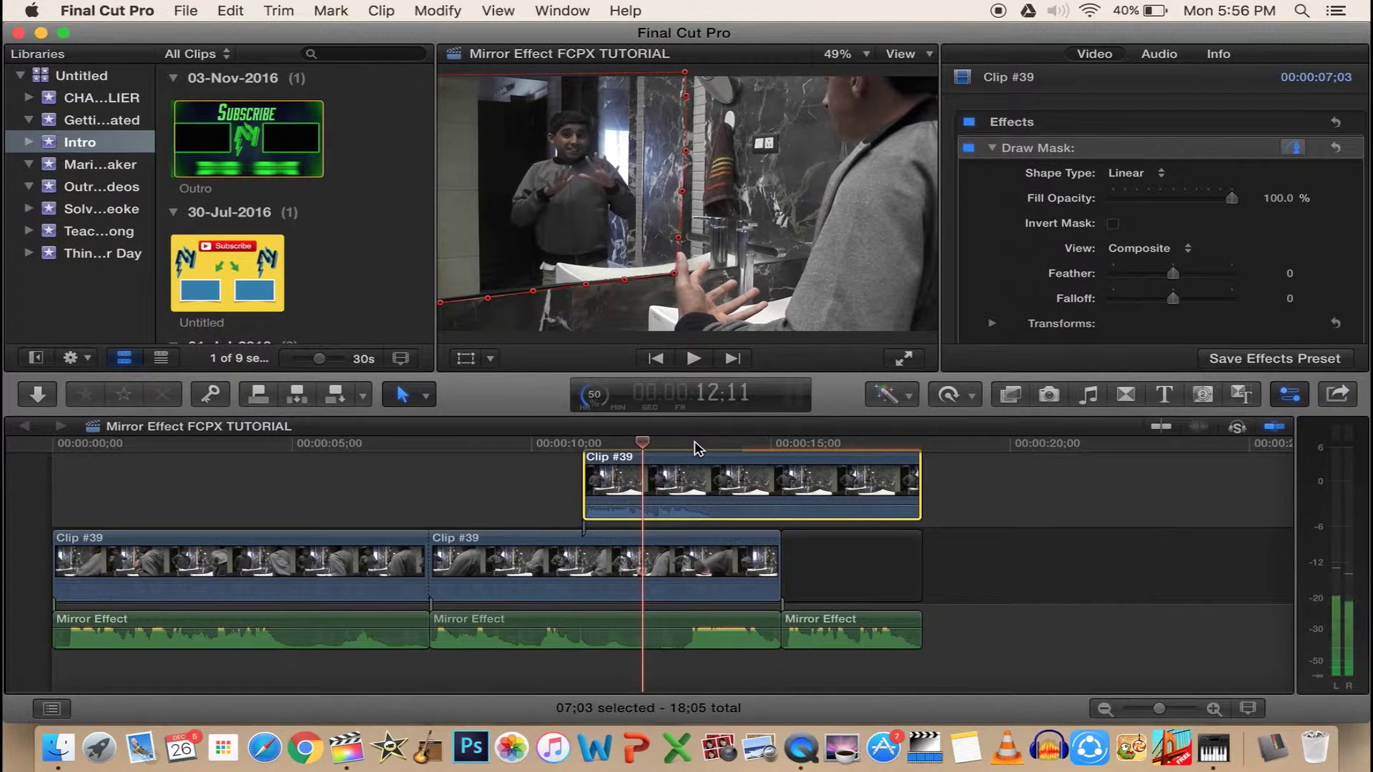
click(582, 444)
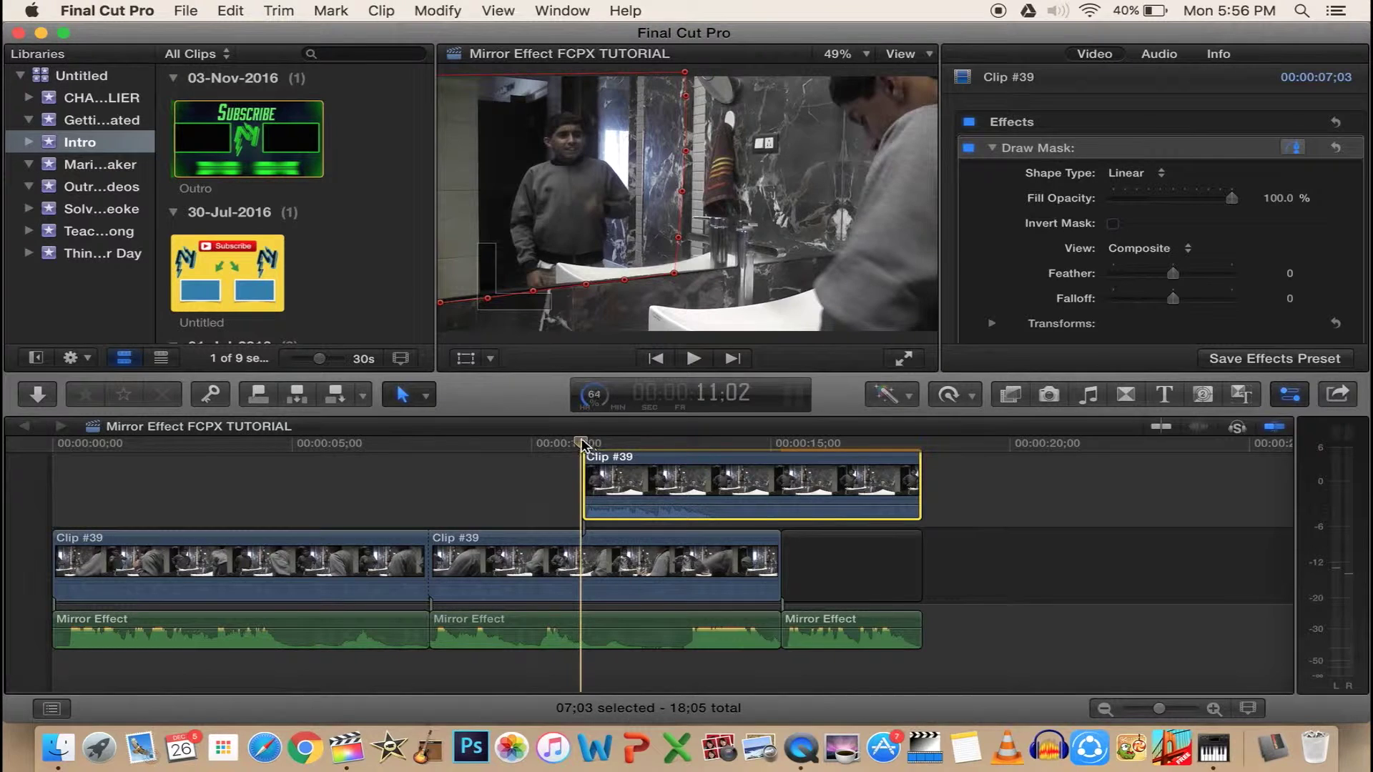
Add a Draw Mask keyframe at the clip start and nudge the mask edge along the hand
click(1358, 153)
click(1265, 195)
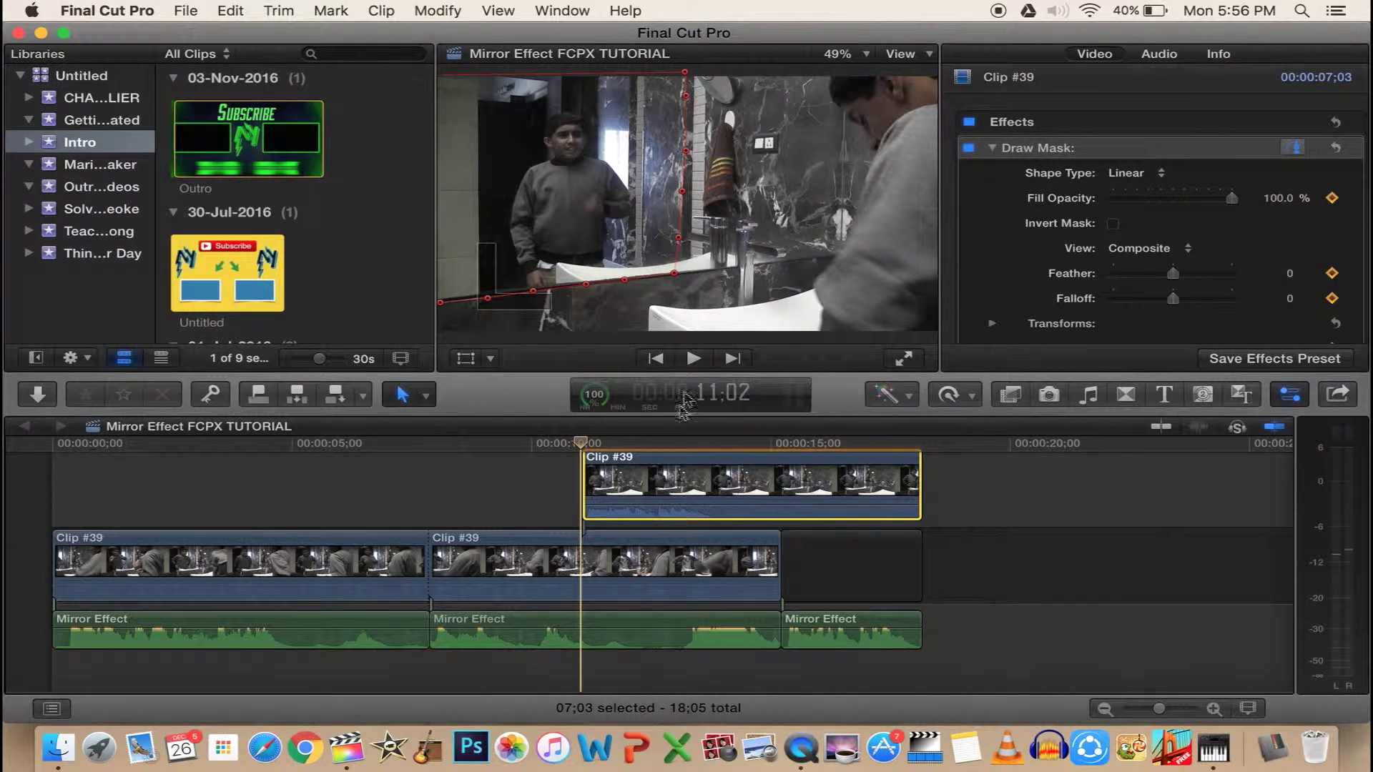
key(space)
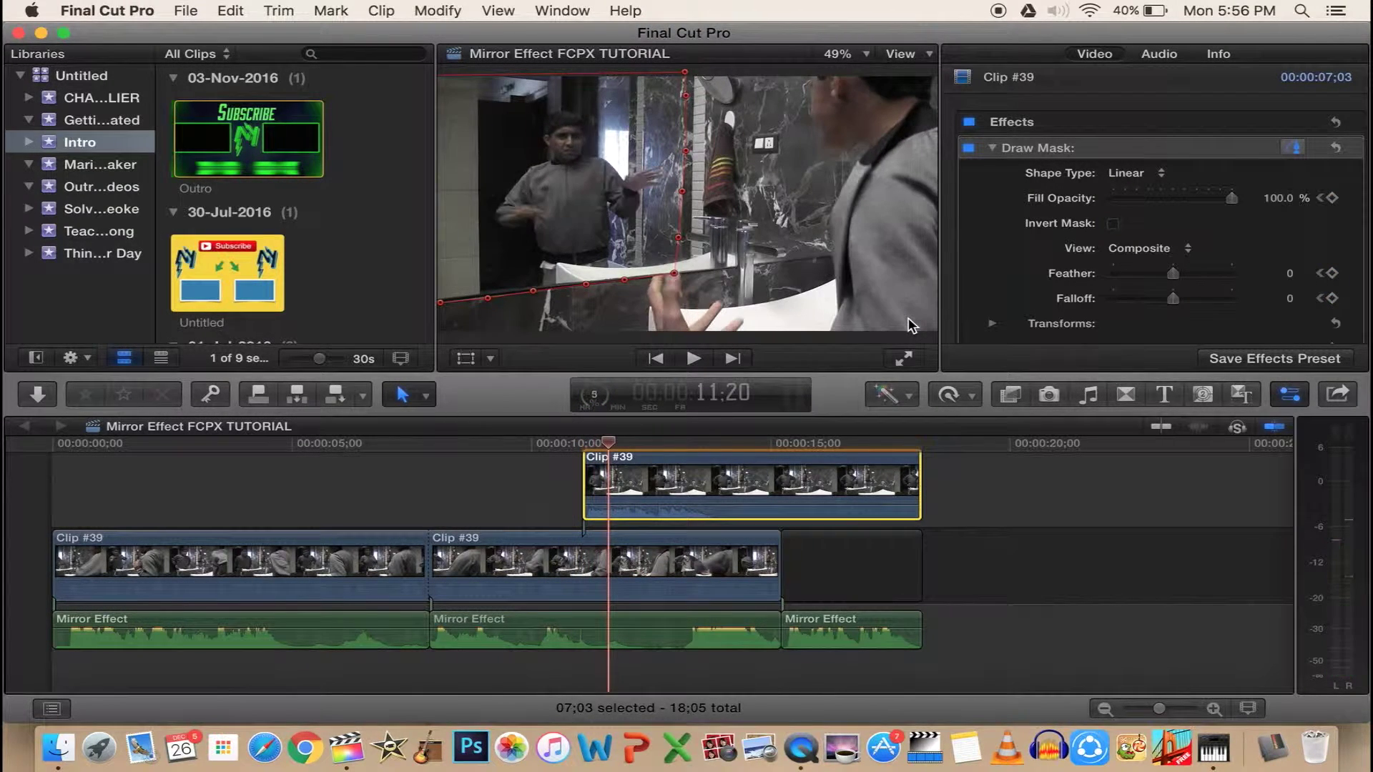
click(666, 268)
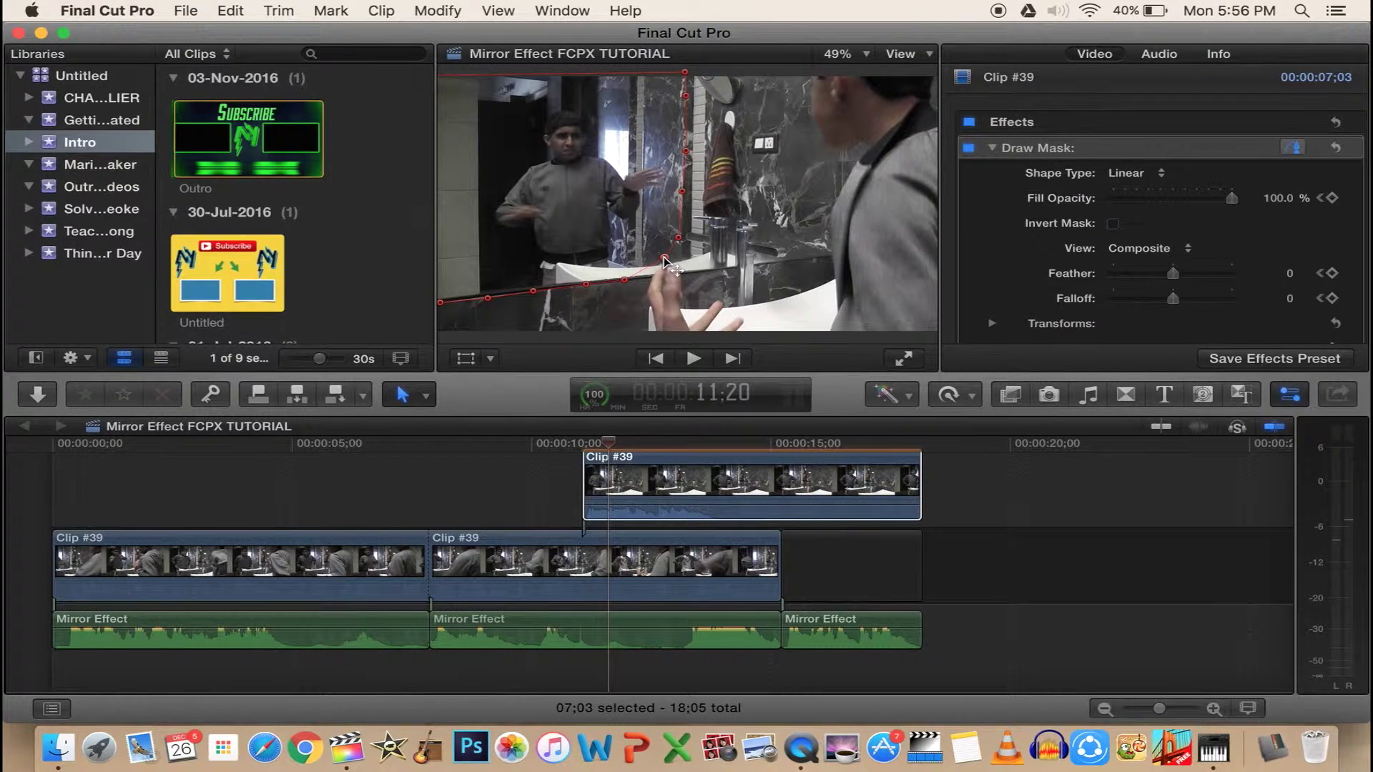
key(Right)
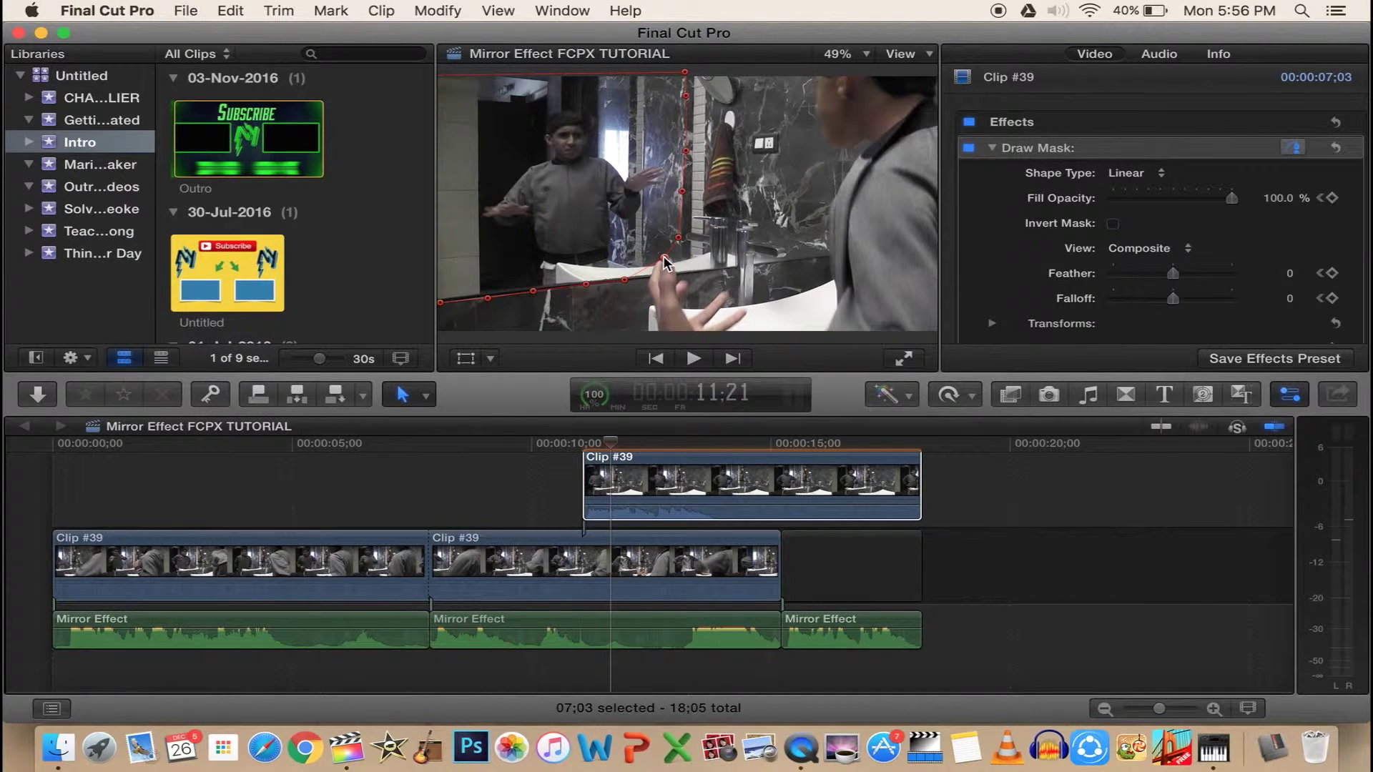
key(Right)
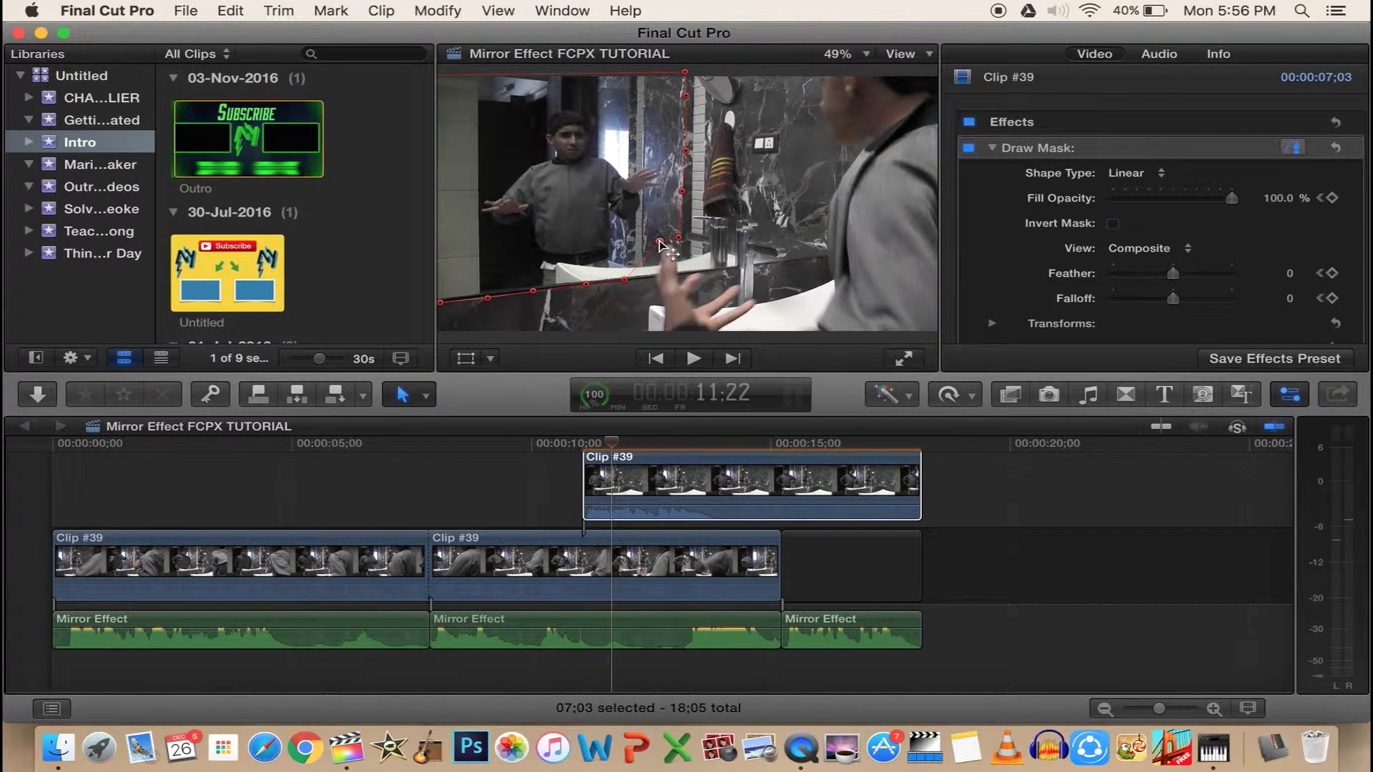
key(Right)
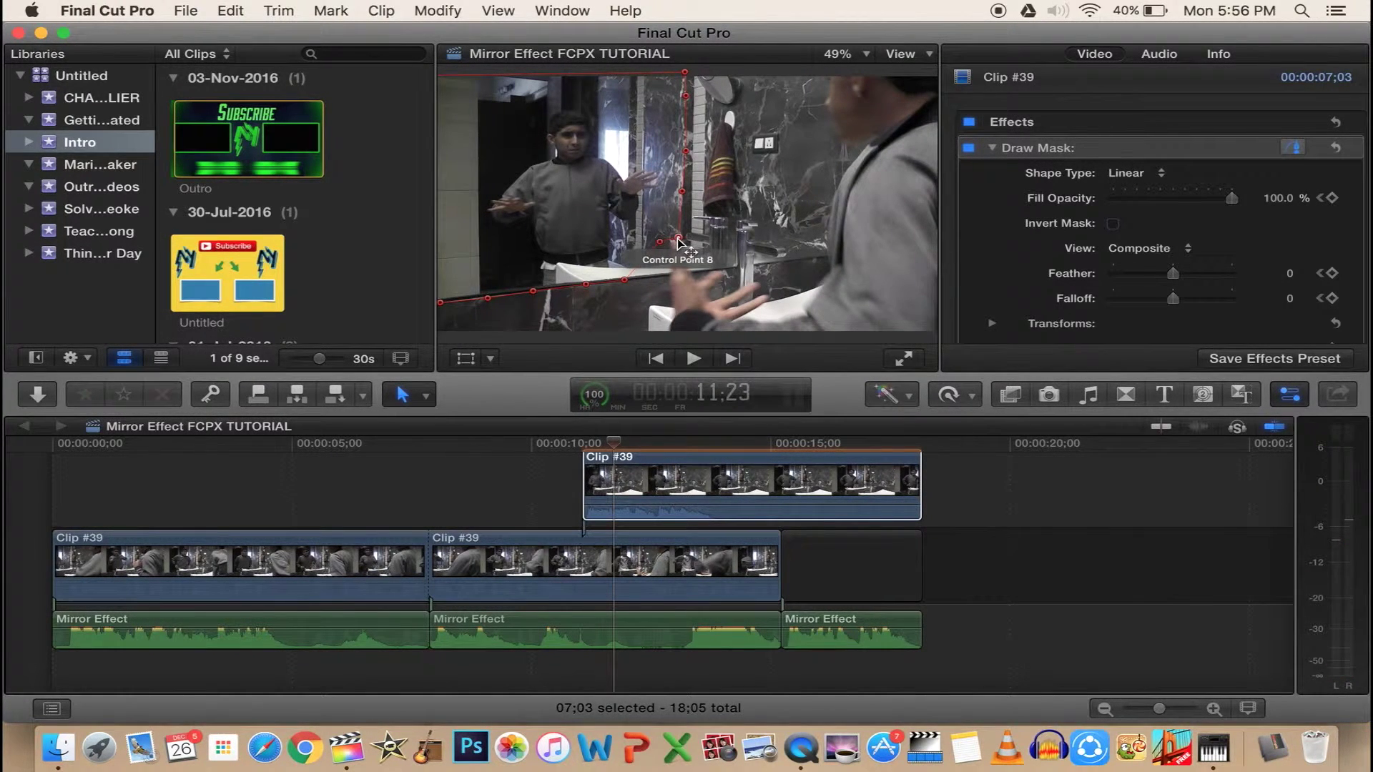
drag(682, 238, 678, 237)
Step forward through frames, moving mask points 8 and 9 to follow the hand
key(Right)
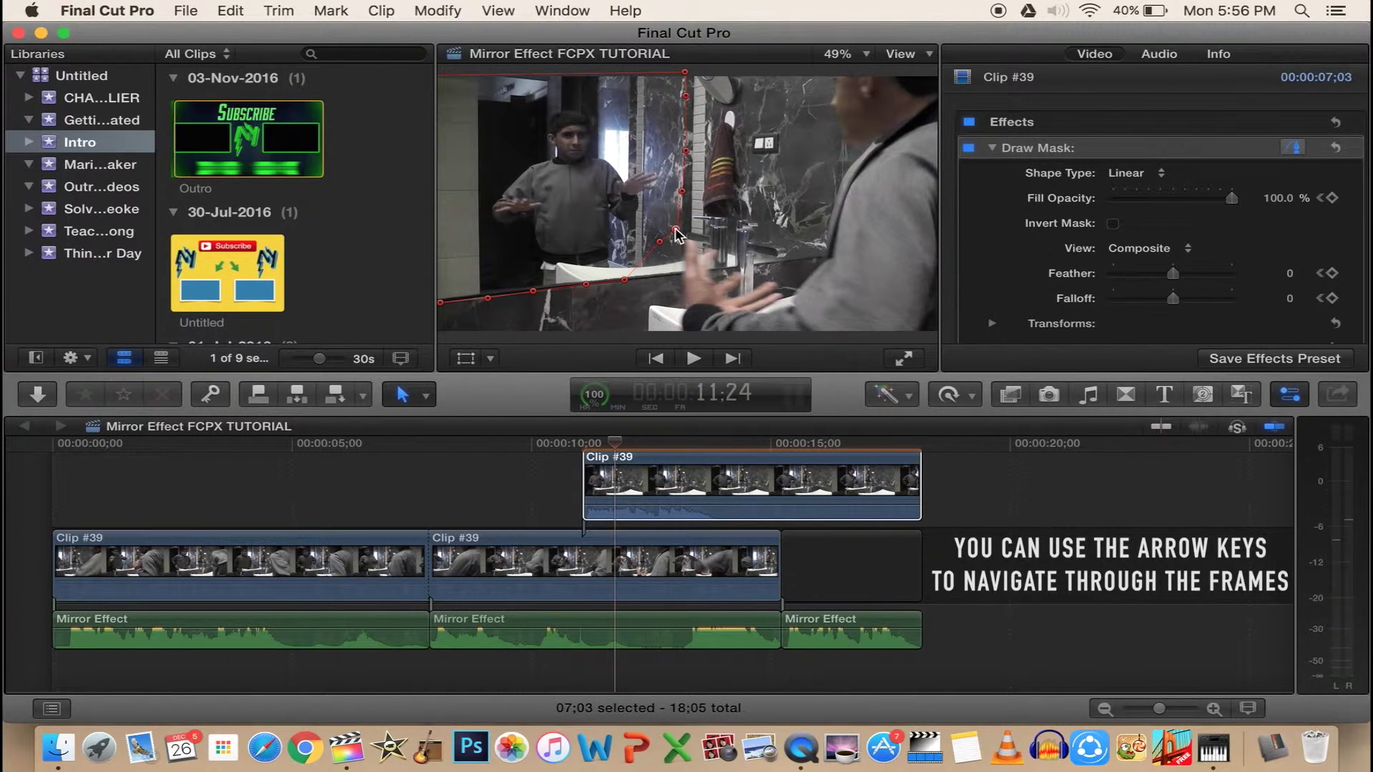
key(Right)
key(Right)
key(Right)
key(Right)
mouse_move(676, 231)
mouse_down()
mouse_move(695, 244)
mouse_move(662, 246)
mouse_move(688, 266)
mouse_up()
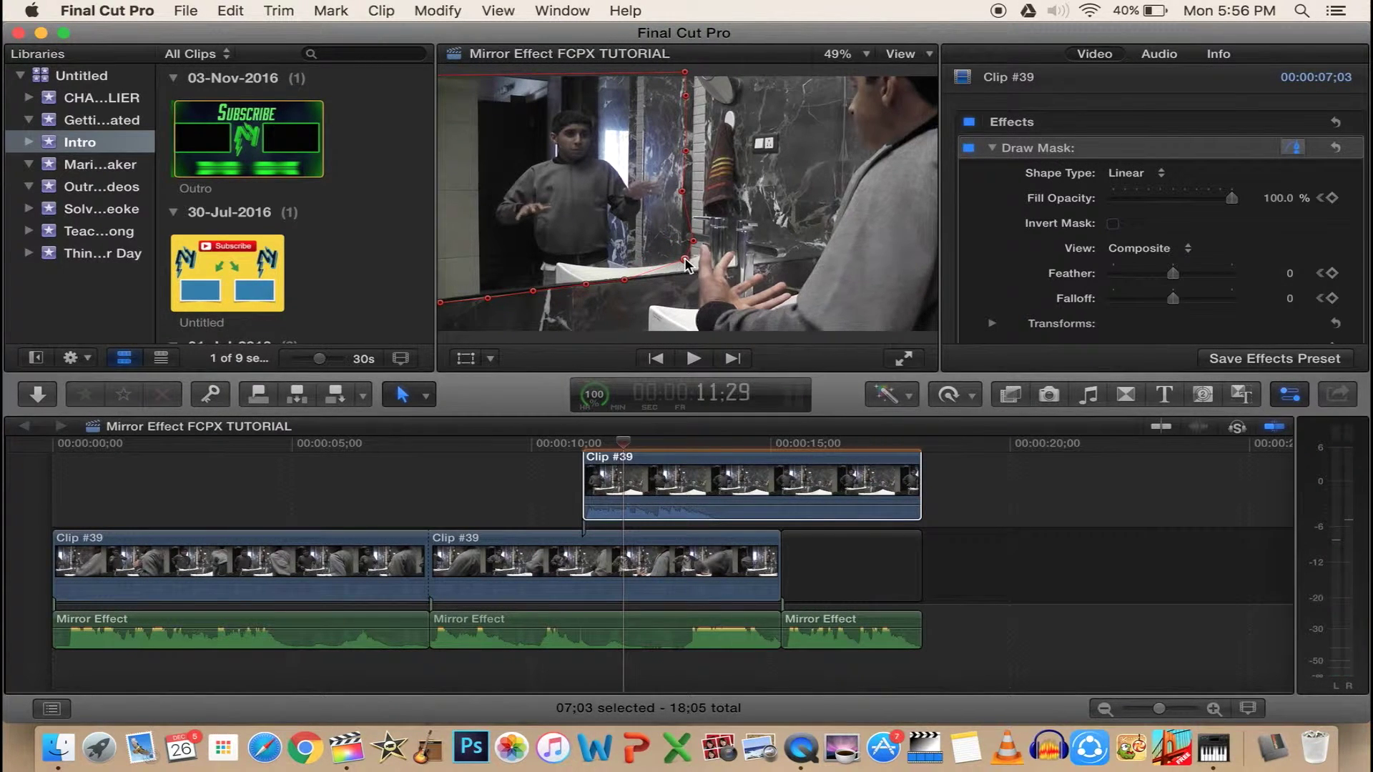
key(Right)
key(Right)
key(Right)
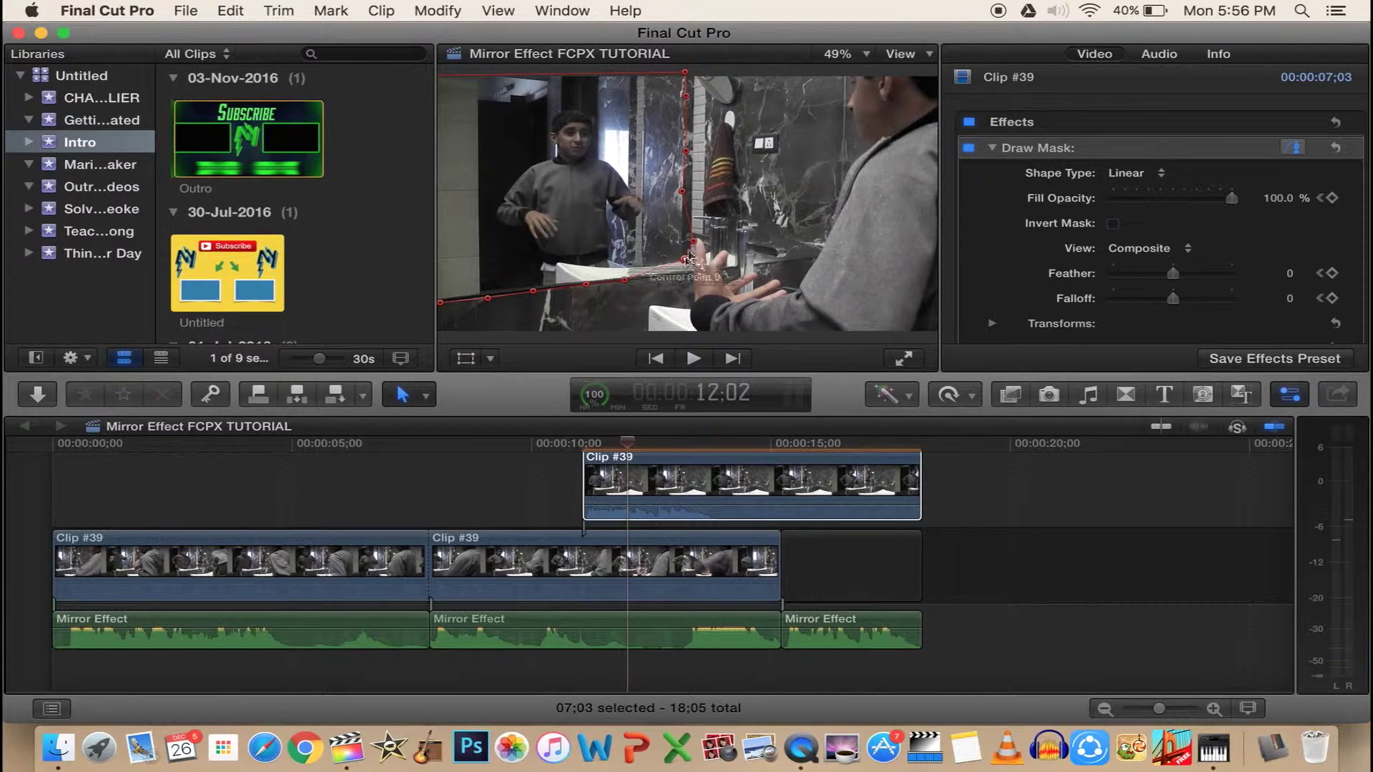
drag(697, 246, 688, 228)
key(Right)
key(Right)
key(Right)
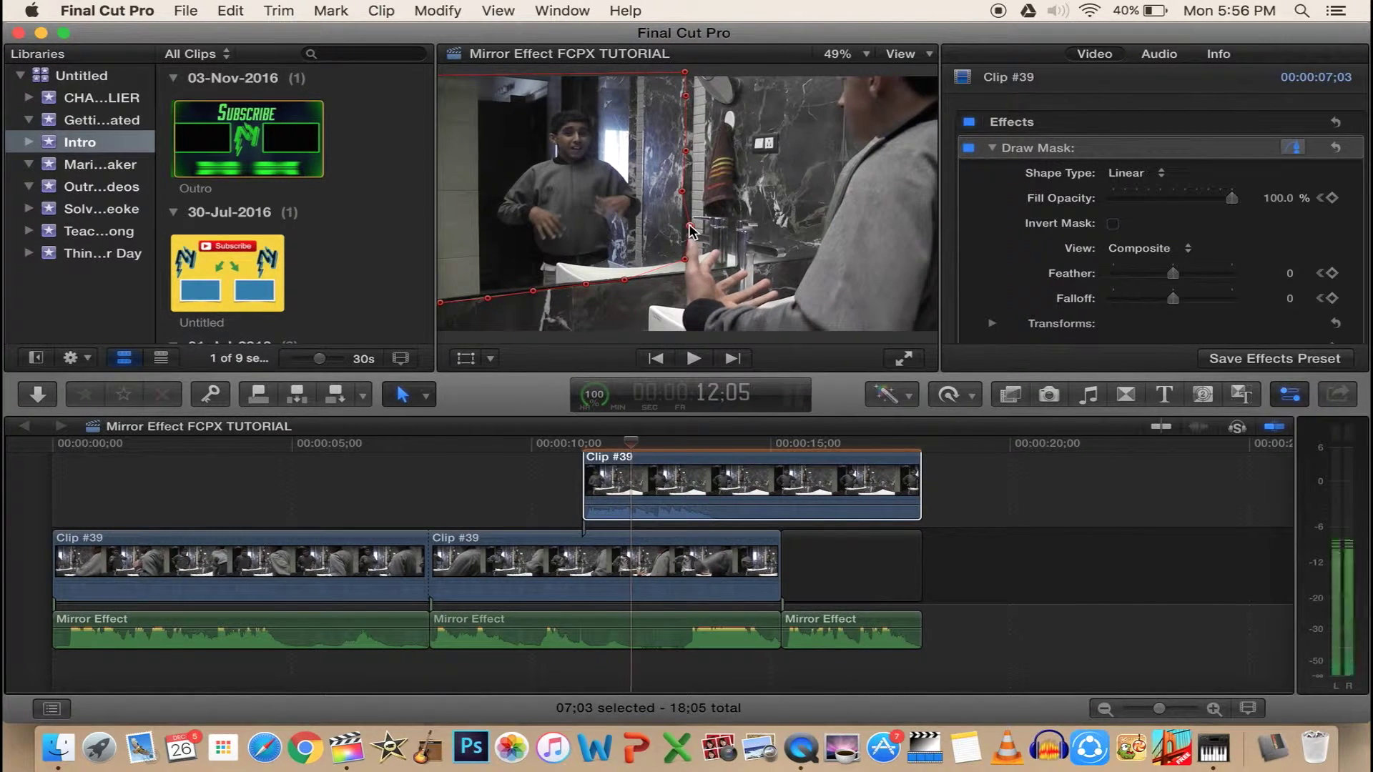
drag(689, 260, 677, 262)
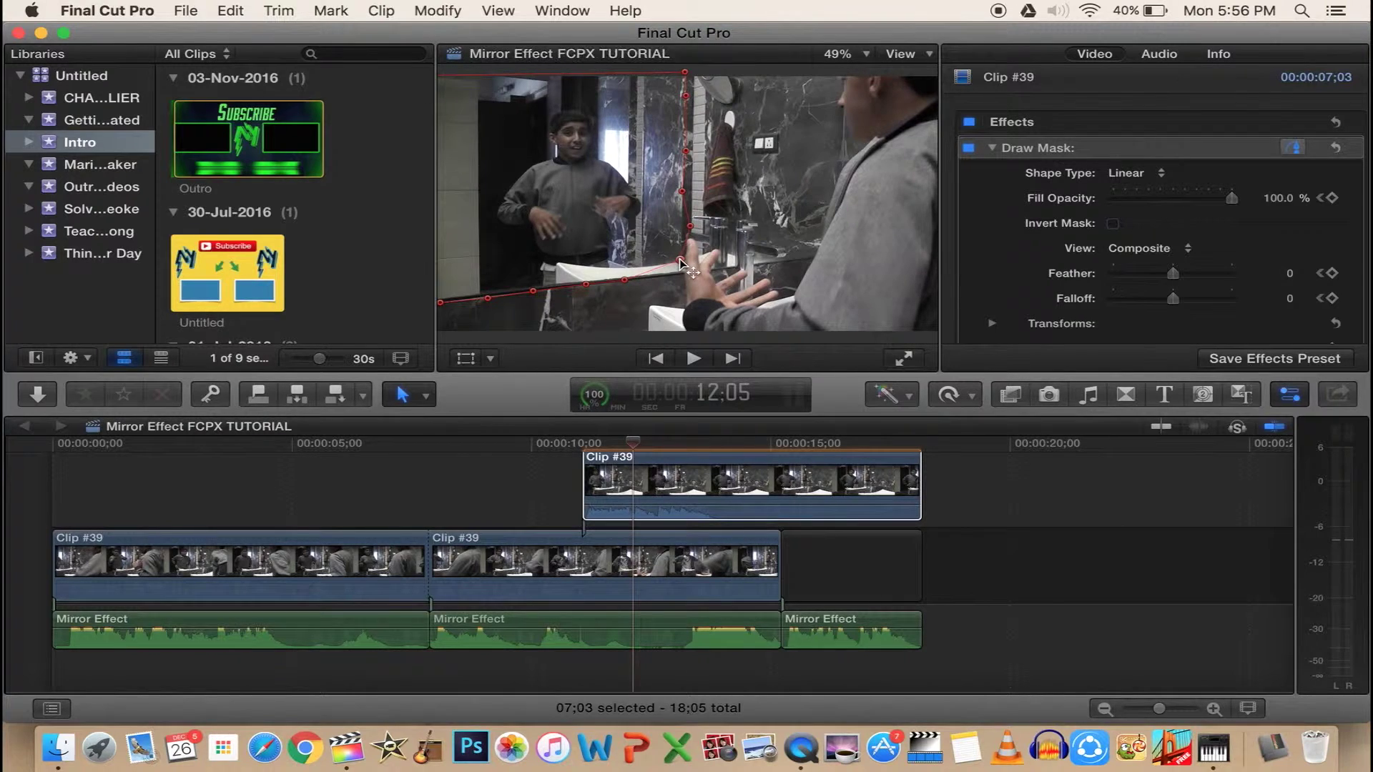
Keep stepping forward, pulling the right-edge points left and curving the edge around the hand
key(Right)
key(Right)
key(Right)
key(Right)
key(Right)
key(Right)
key(Right)
key(Right)
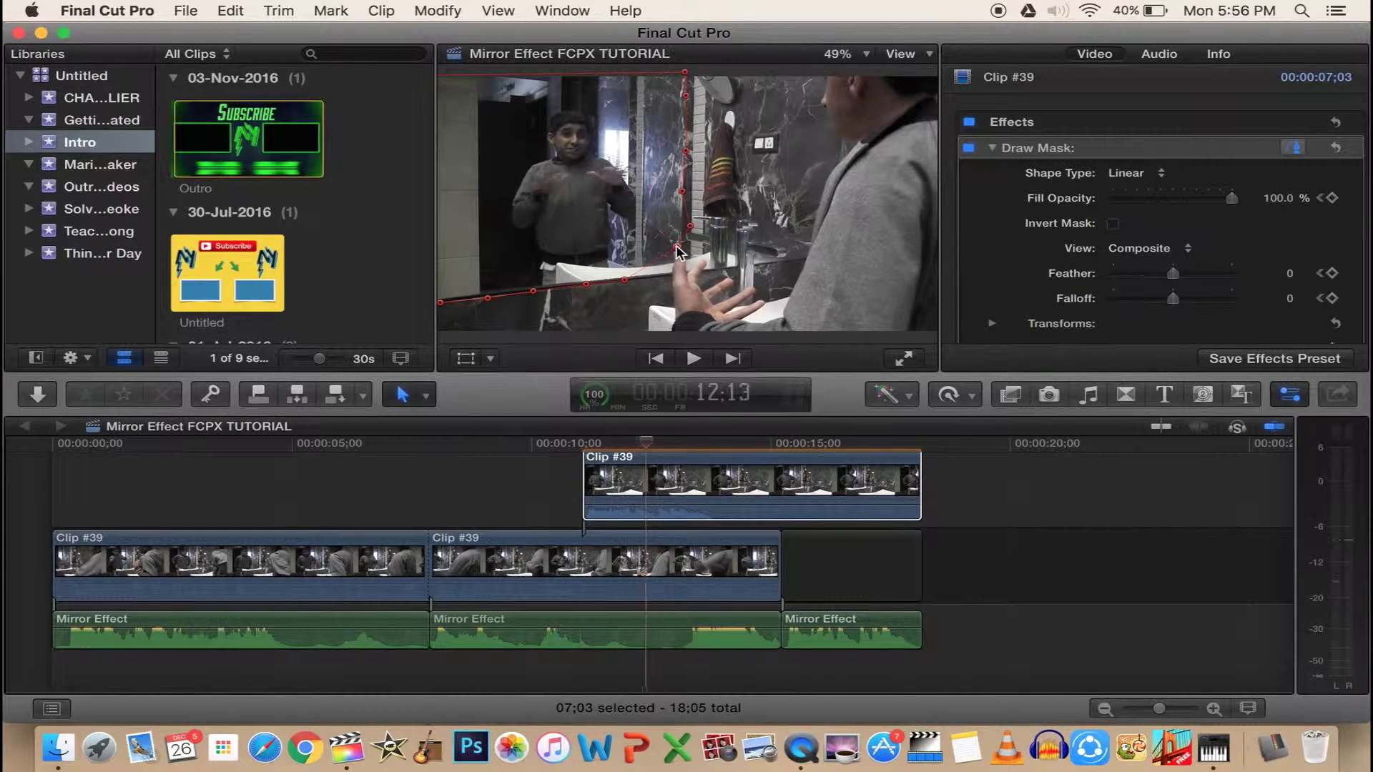
key(Right)
key(Right)
key(Right)
key(Right)
key(Right)
key(Right)
key(Right)
key(Right)
key(Right)
key(Right)
key(Right)
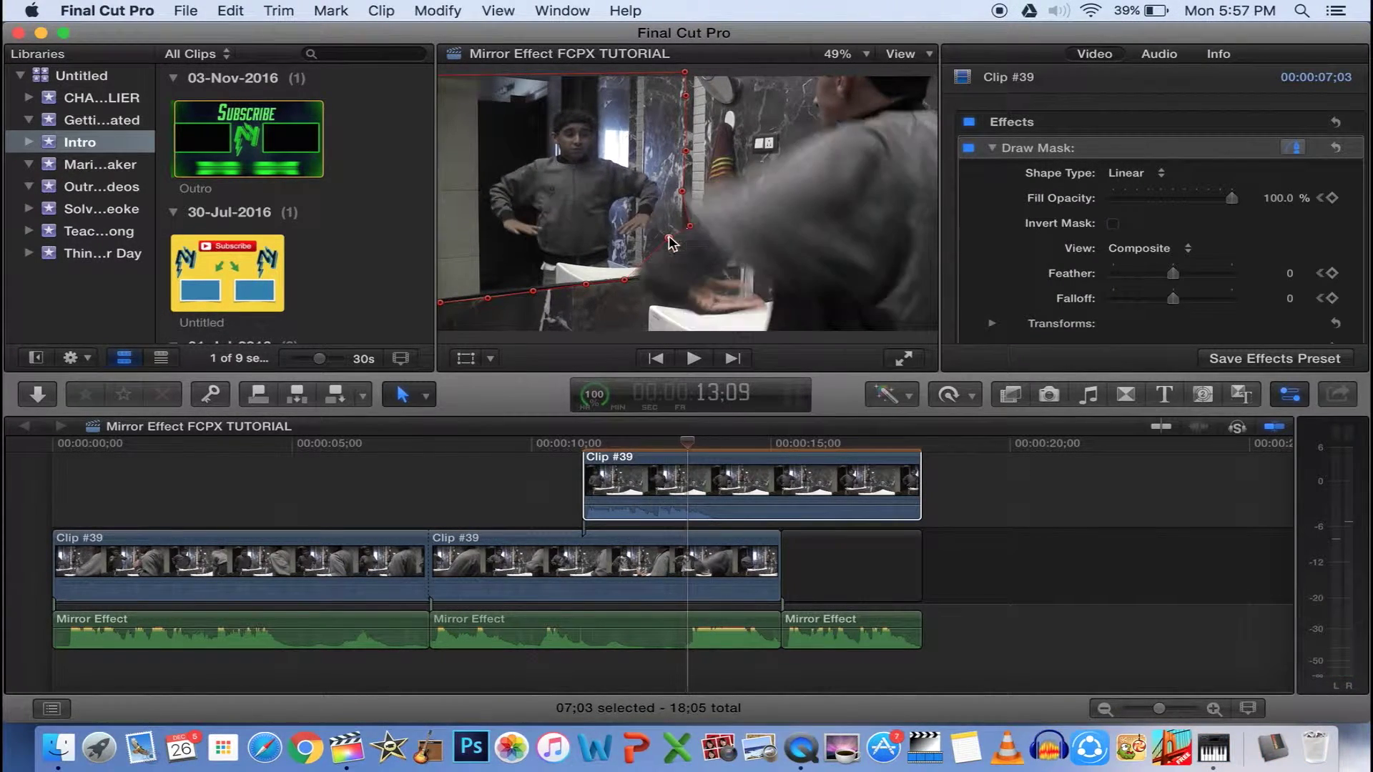
drag(676, 254, 646, 234)
key(Right)
drag(641, 159, 644, 131)
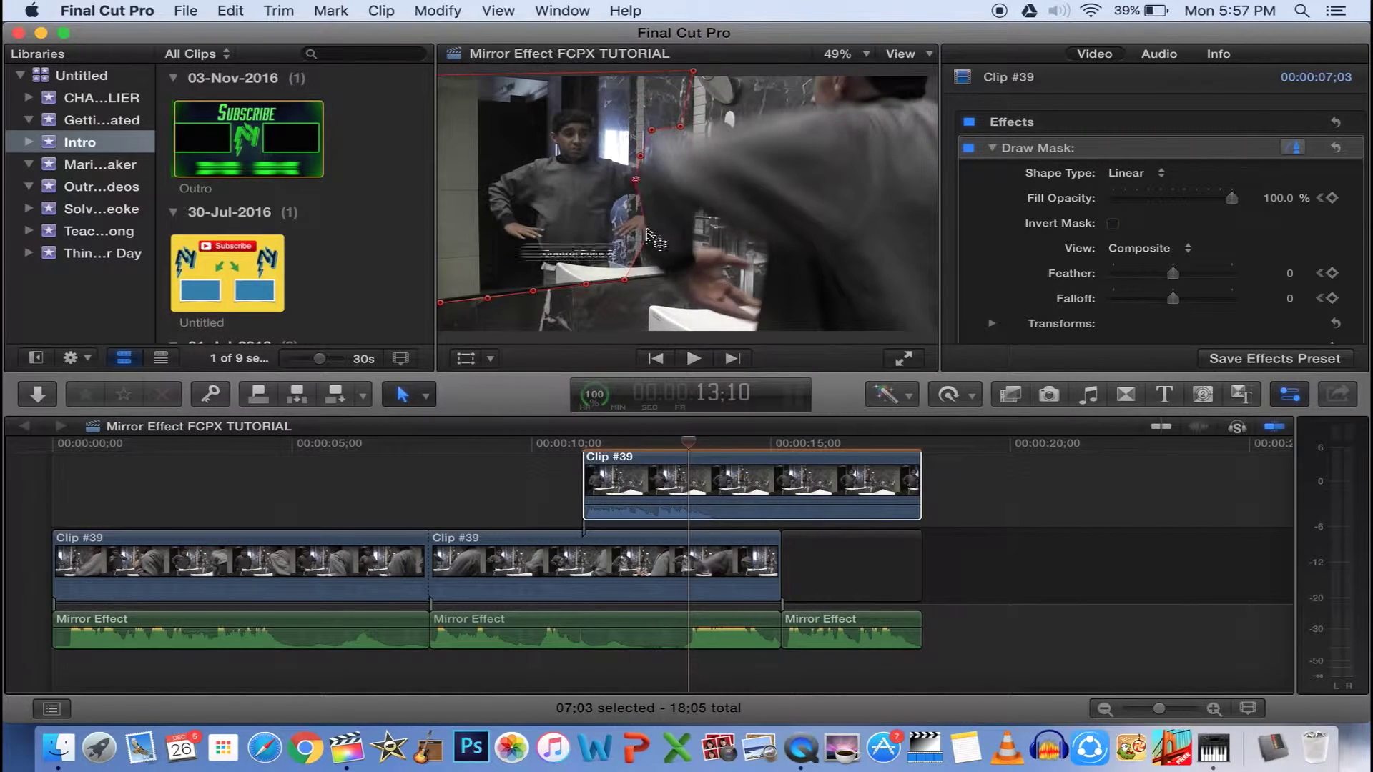
key(Right)
key(Right)
key(Right)
key(Right)
key(Right)
key(Right)
key(Right)
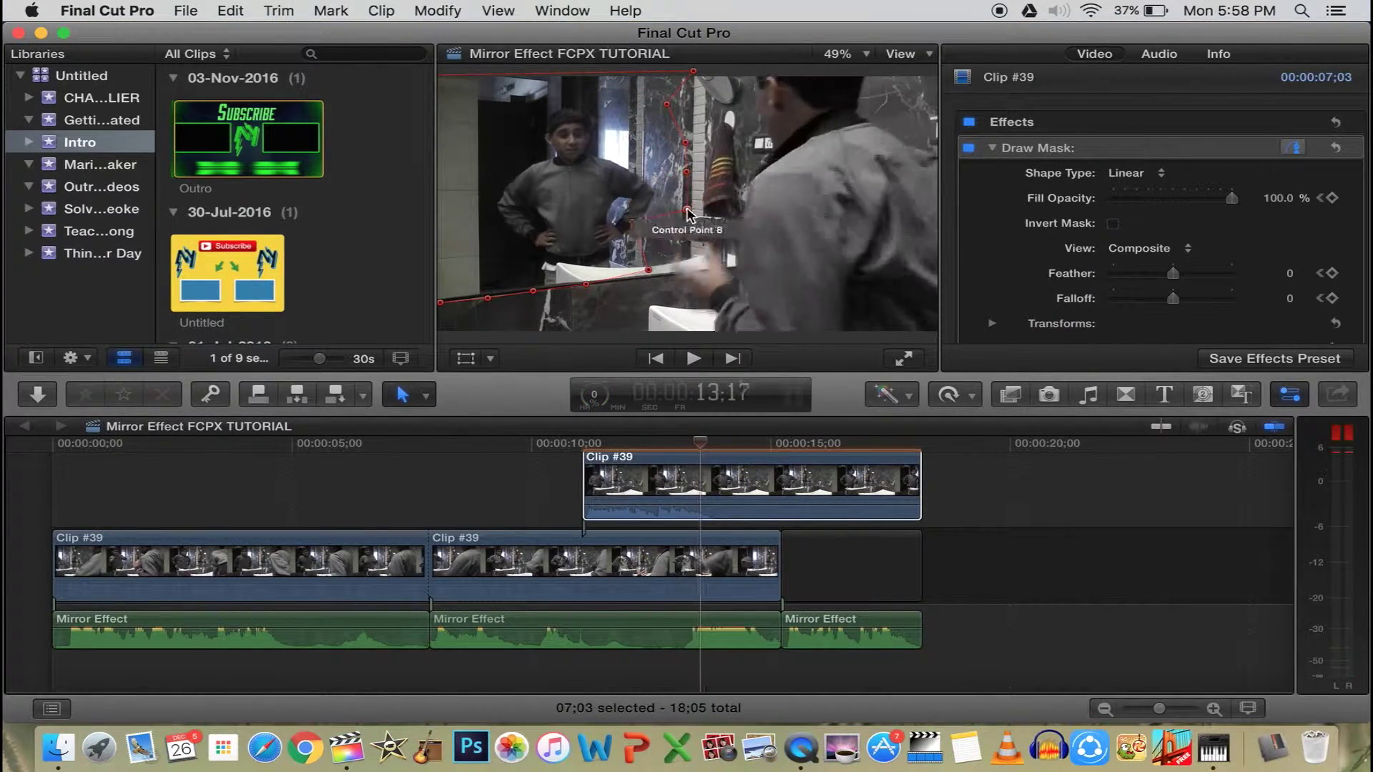
key(Right)
key(Right)
key(Right)
Zoom the viewer to 200% to inspect the hand, then fit it and move the top mask point left
drag(635, 155, 678, 185)
click(844, 53)
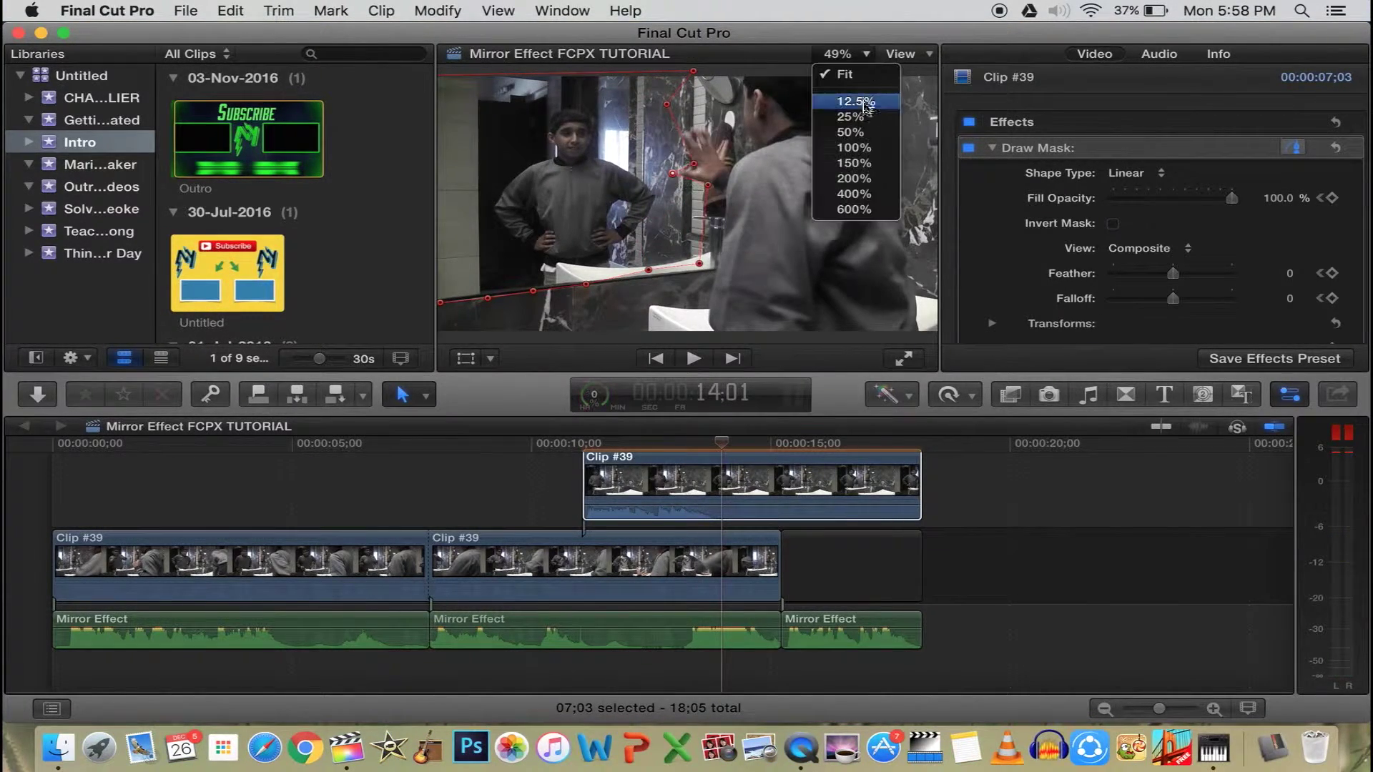
click(859, 178)
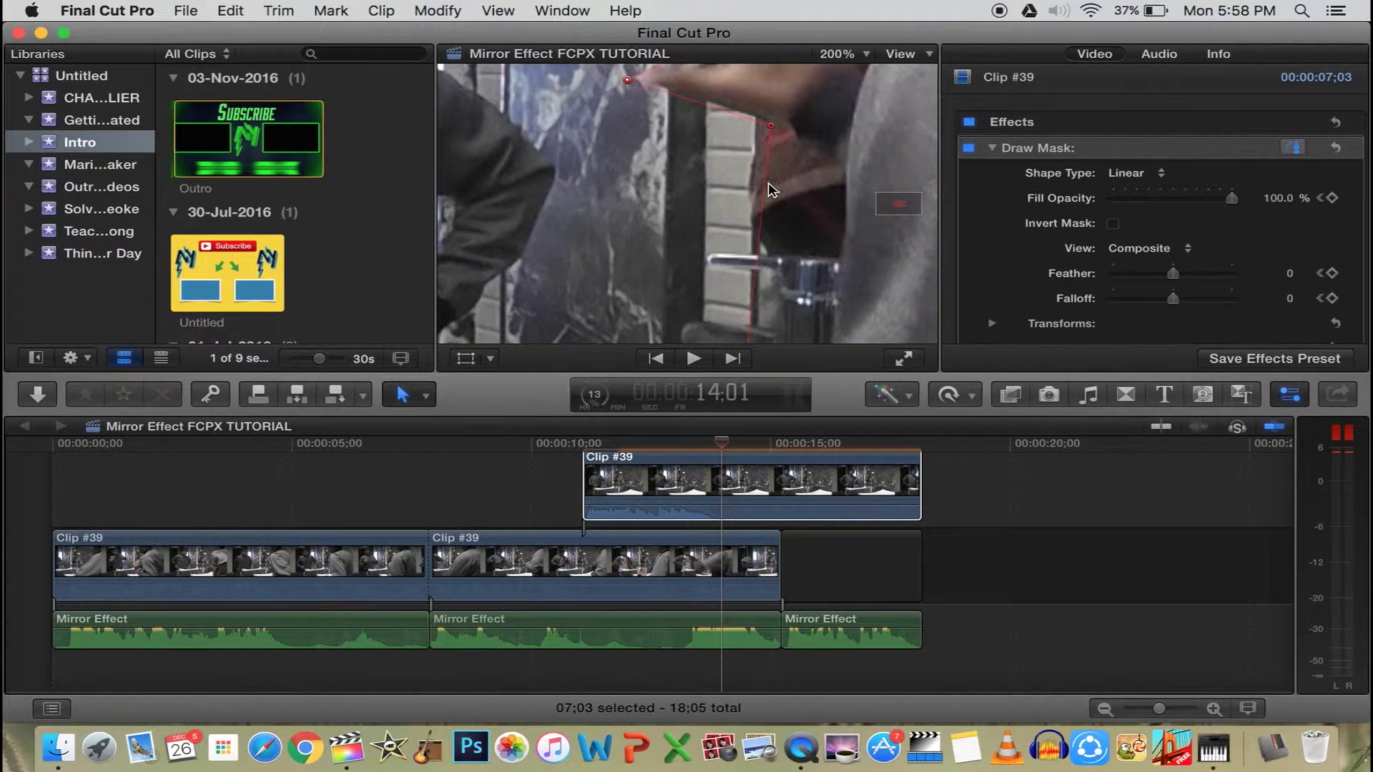
drag(899, 207, 632, 215)
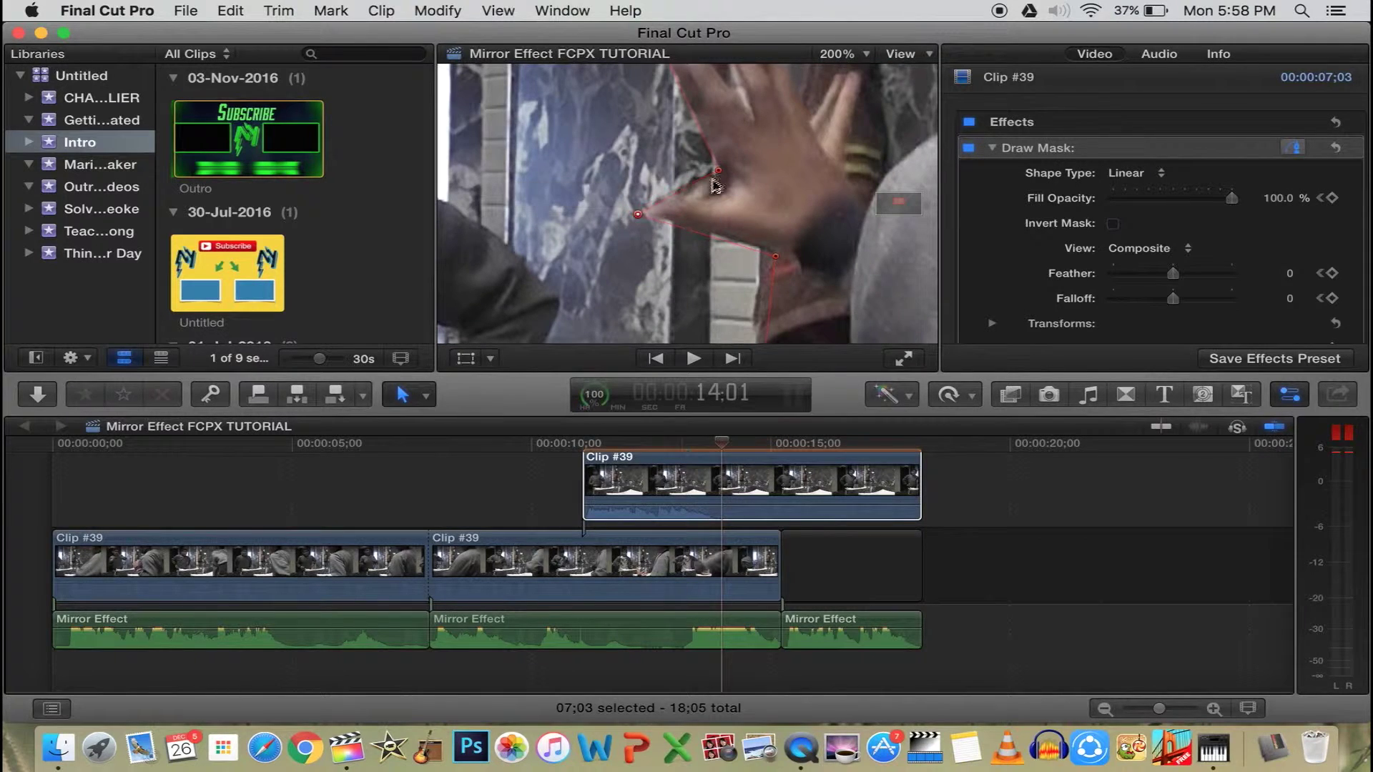
drag(635, 218, 899, 196)
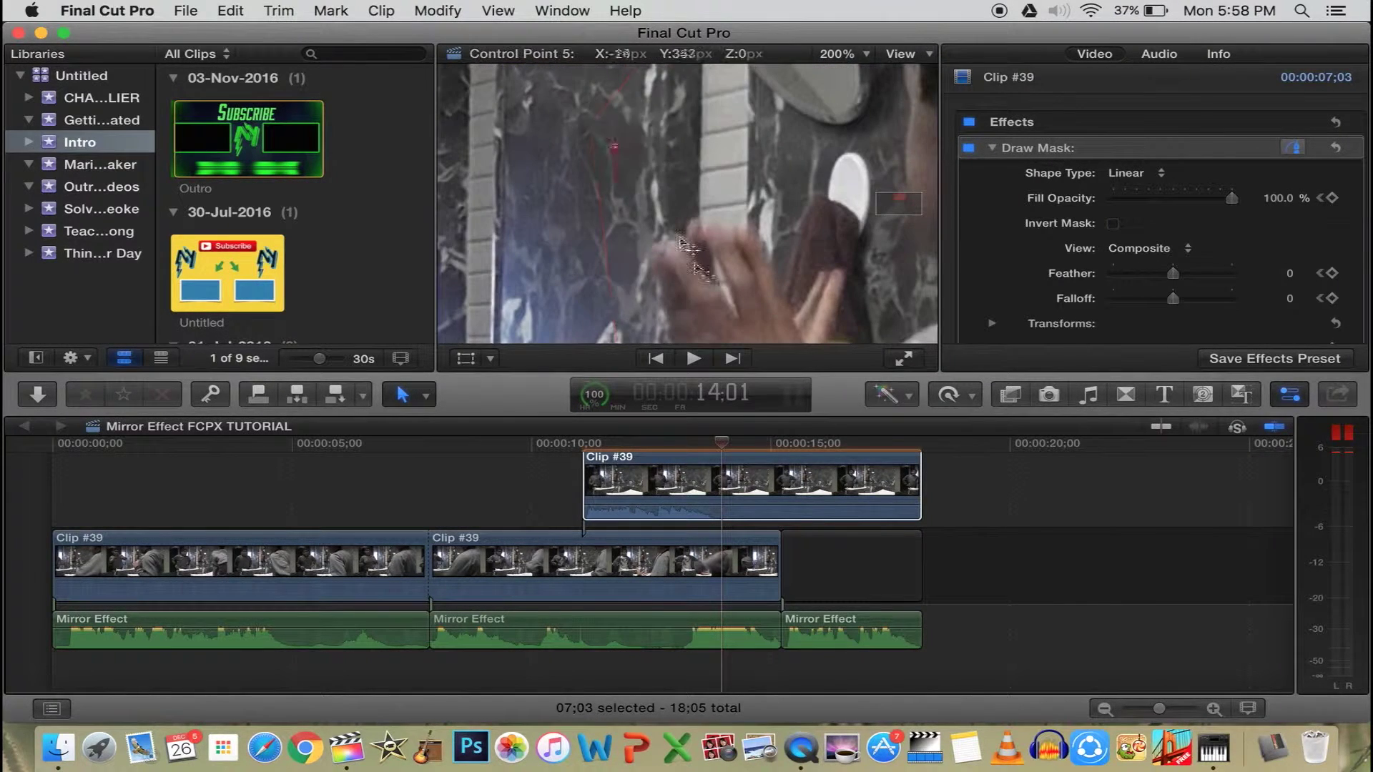
mouse_move(654, 230)
mouse_down()
mouse_move(695, 188)
mouse_move(725, 236)
mouse_up()
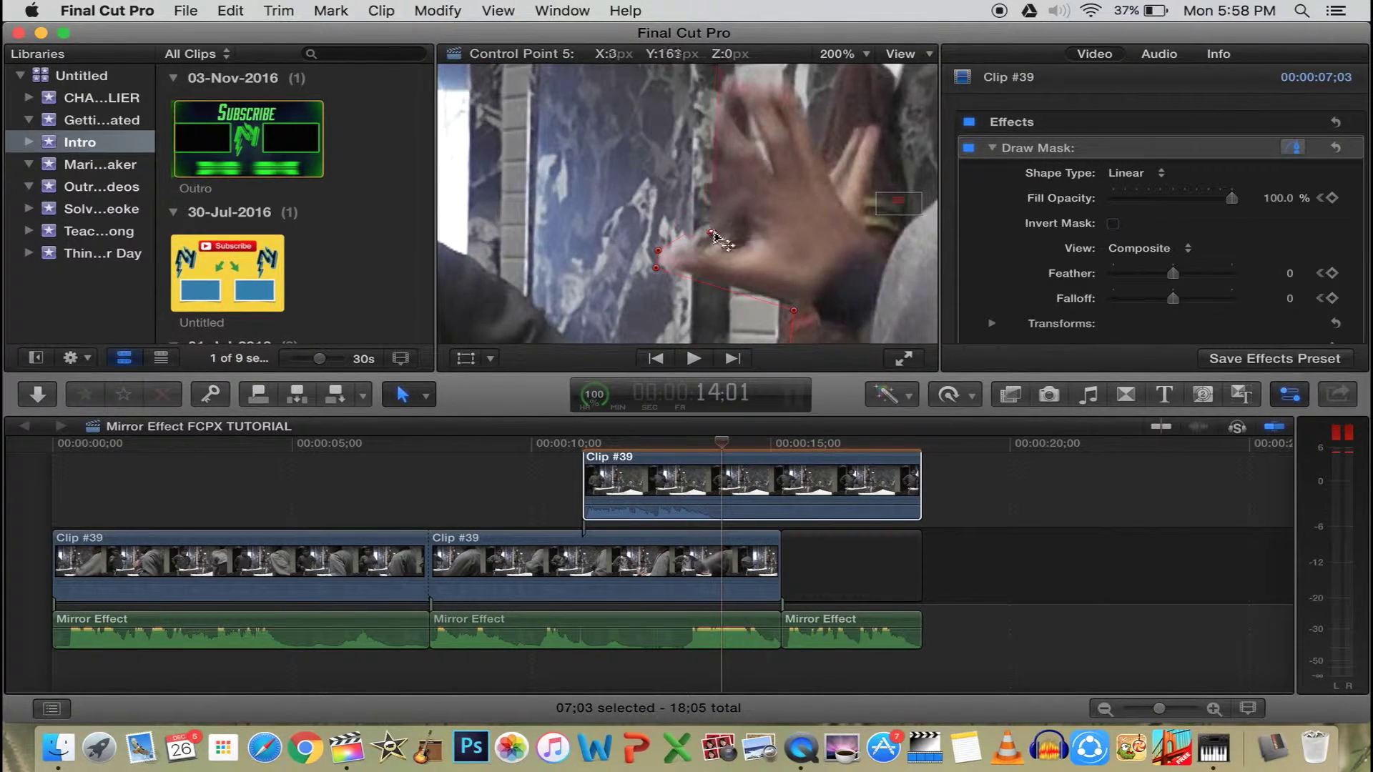
click(865, 57)
click(858, 75)
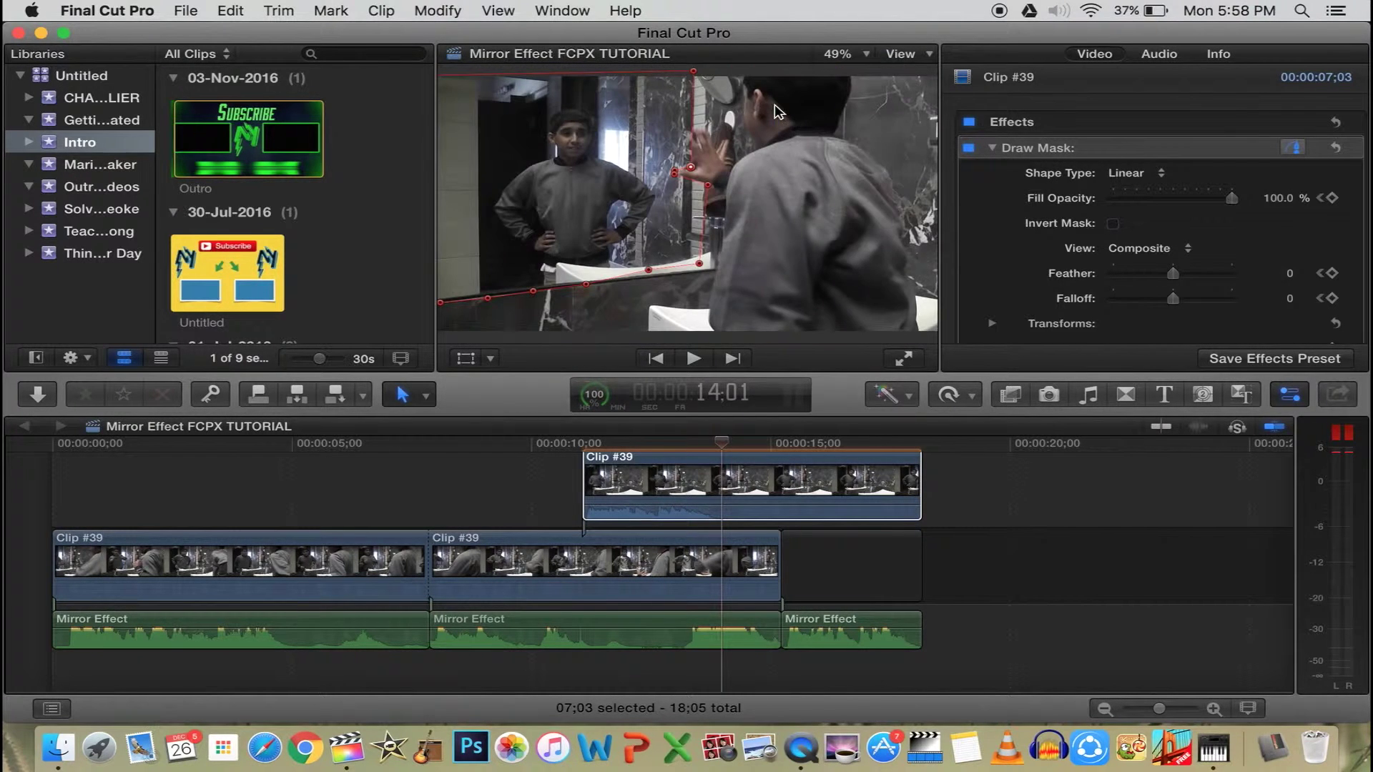
drag(692, 78, 658, 88)
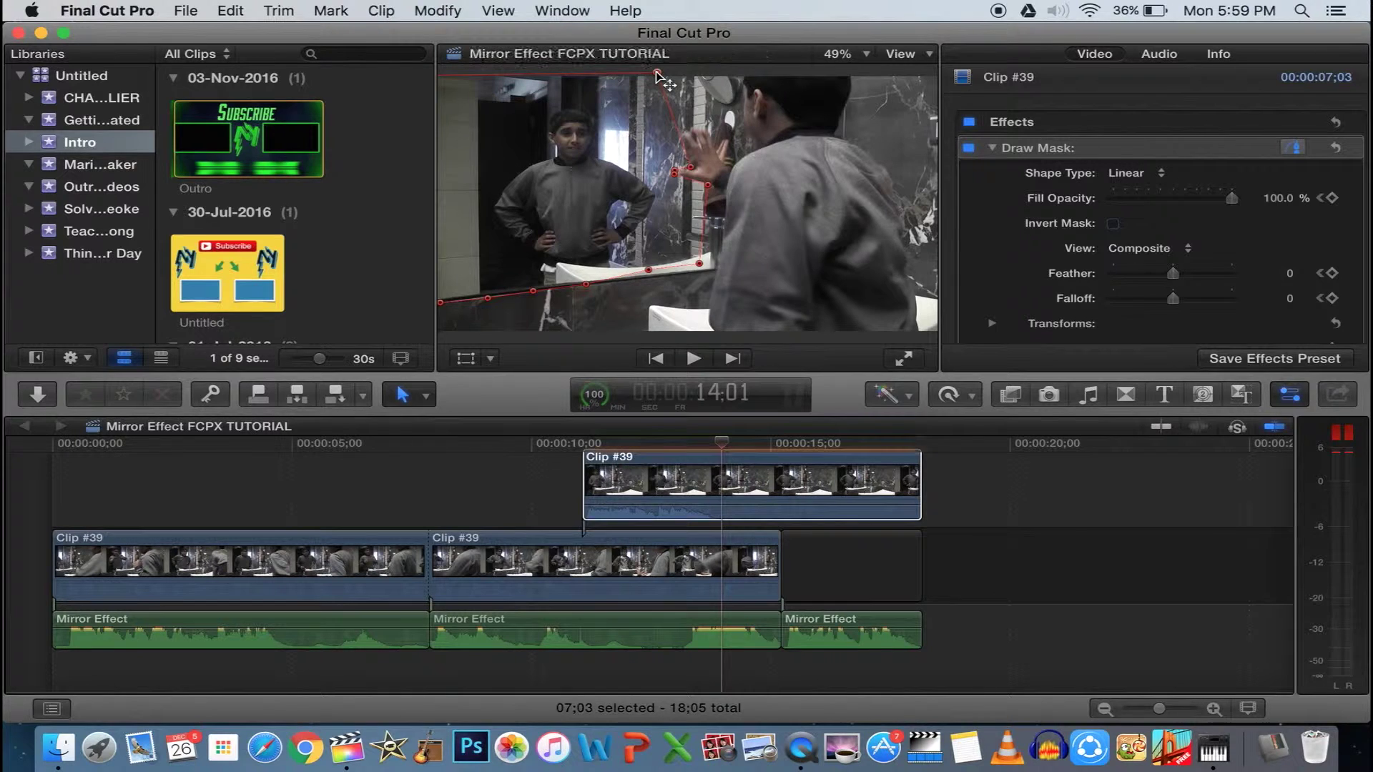
Play to check the tracking, then step forward and reshape the mask edge around the hand
click(694, 358)
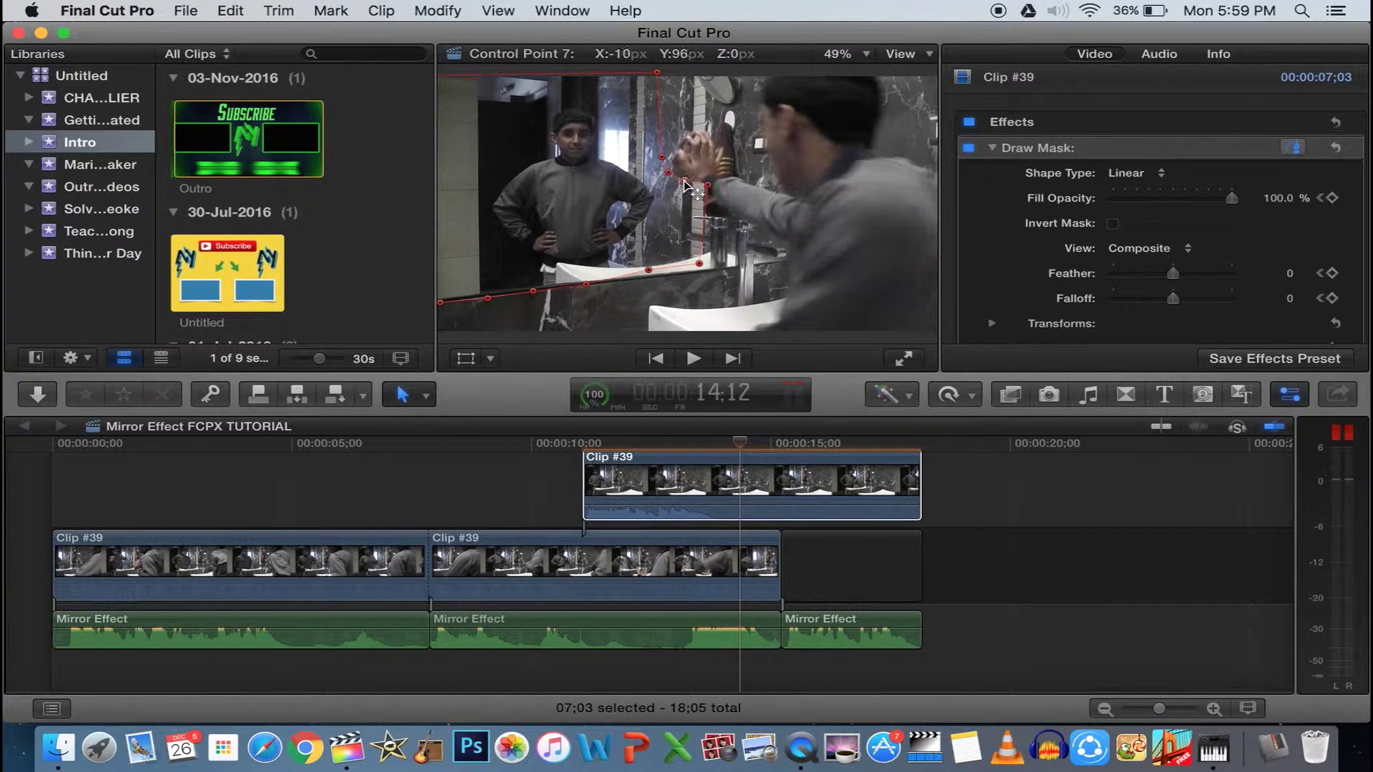
key(Right)
key(Right)
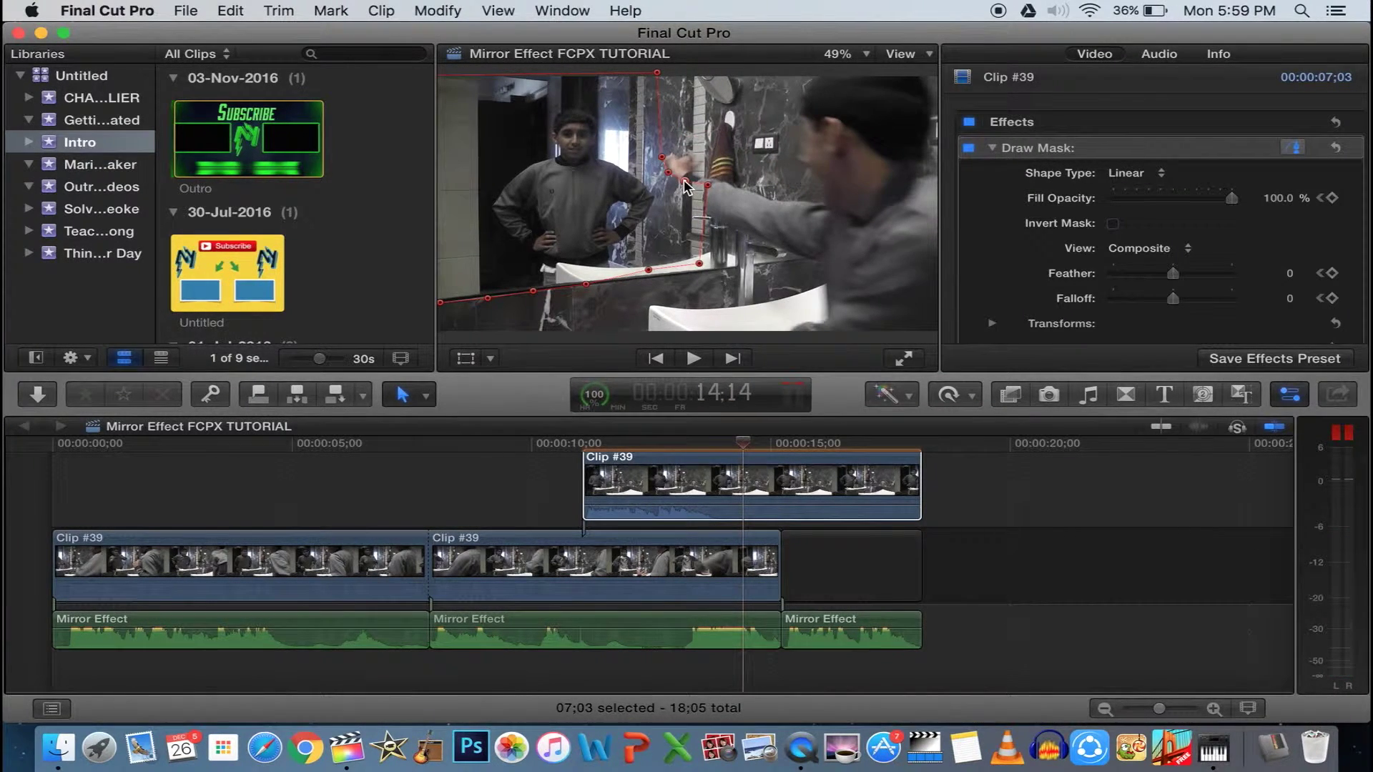
key(Right)
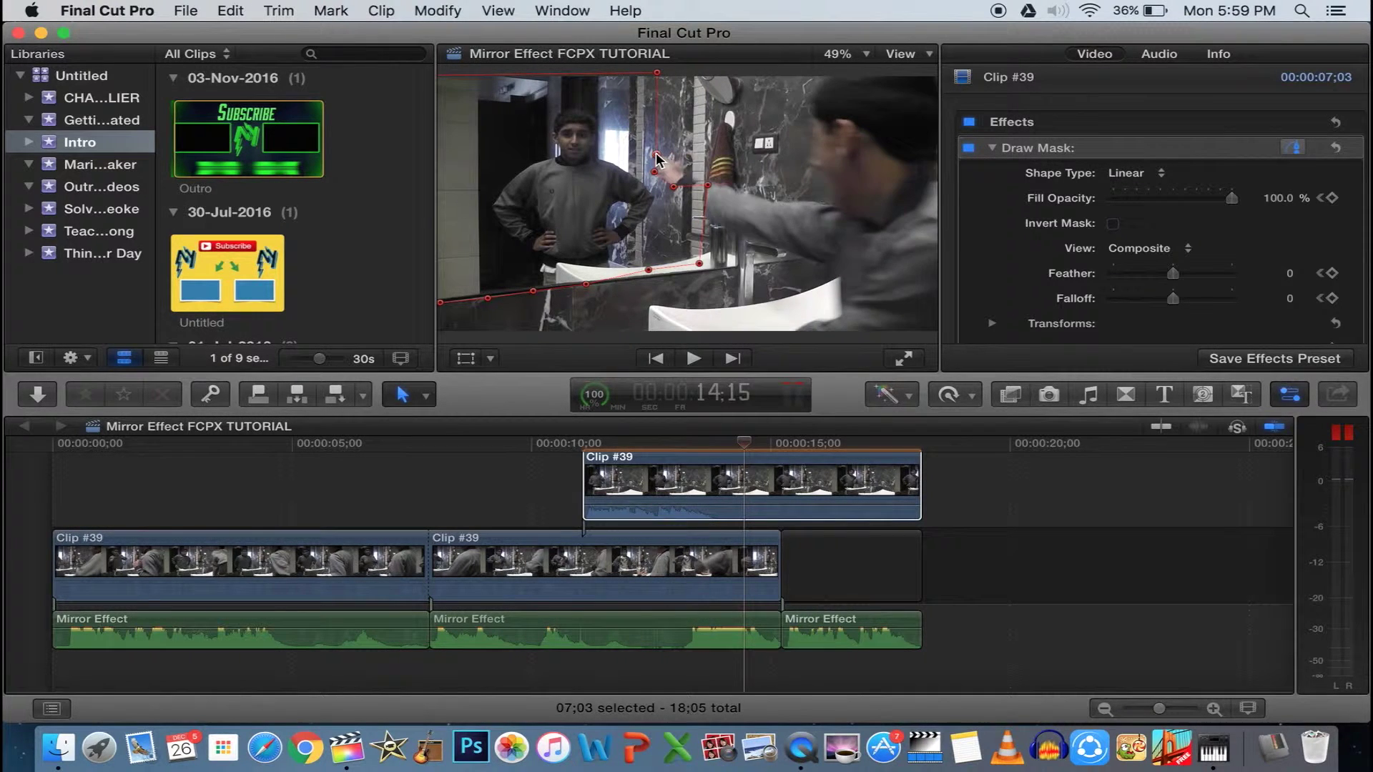
mouse_move(708, 185)
mouse_down()
mouse_move(678, 221)
mouse_move(651, 221)
mouse_move(643, 156)
mouse_up()
key(Right)
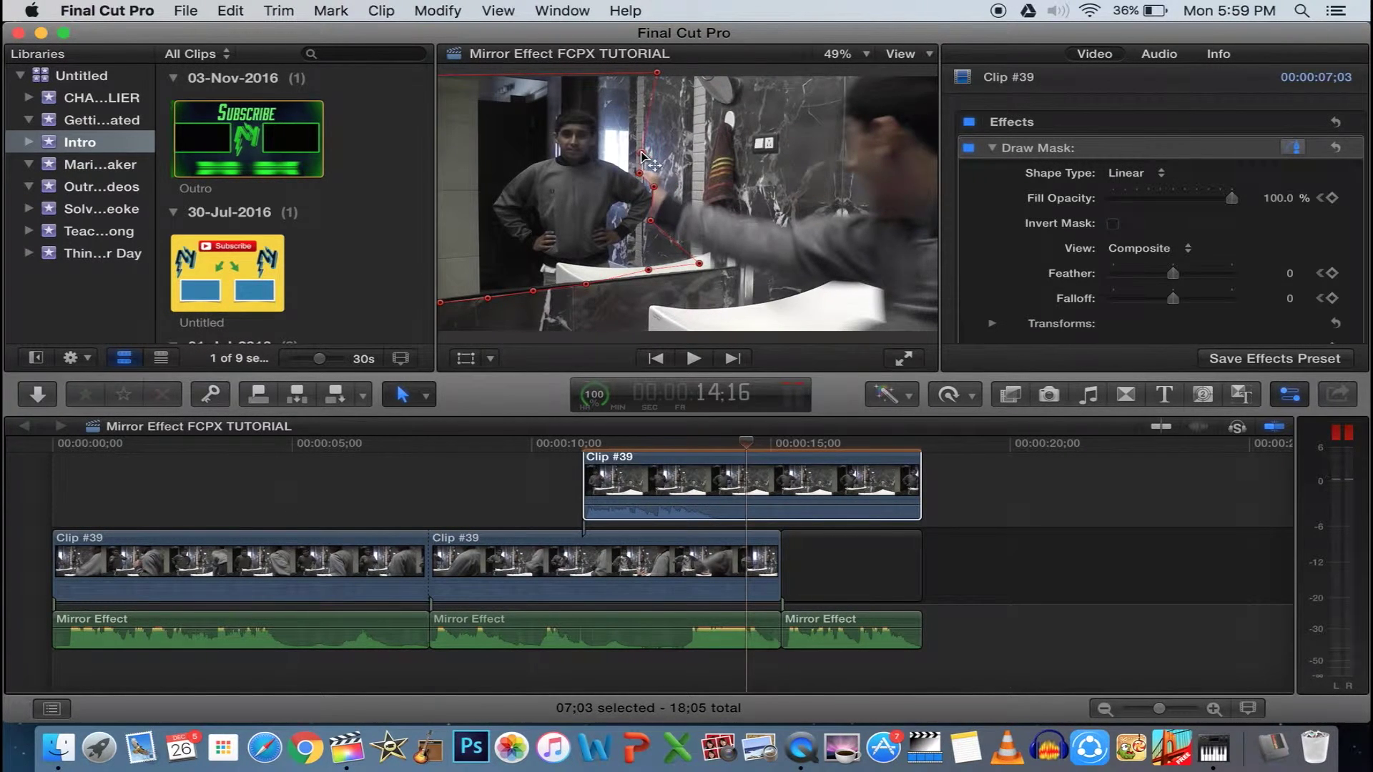
key(Right)
mouse_move(700, 270)
mouse_down()
mouse_move(653, 270)
mouse_move(700, 268)
mouse_up()
Shift mask points right and up-right to cover the raised arm and hand
key(Right)
key(Right)
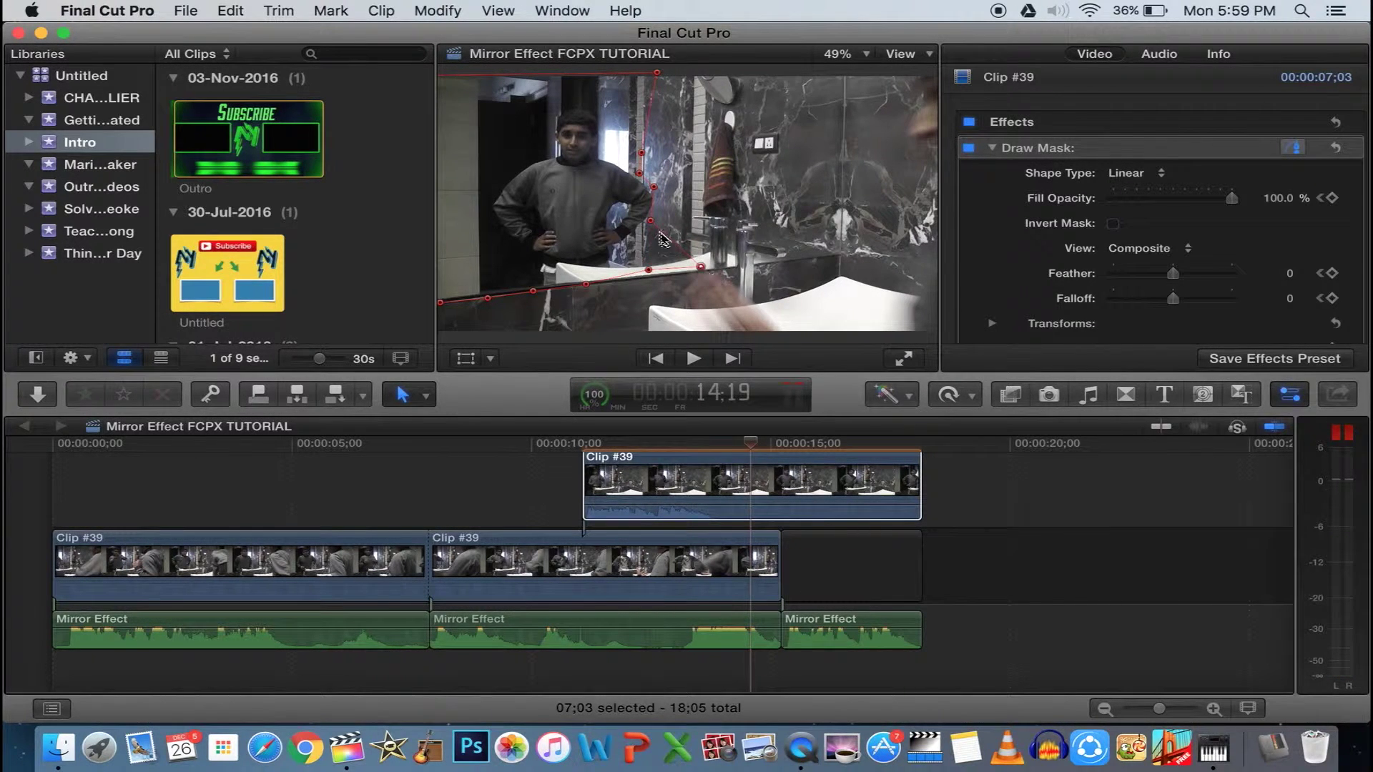
drag(652, 222, 713, 222)
mouse_move(653, 187)
mouse_down()
mouse_move(641, 176)
mouse_move(758, 142)
mouse_up()
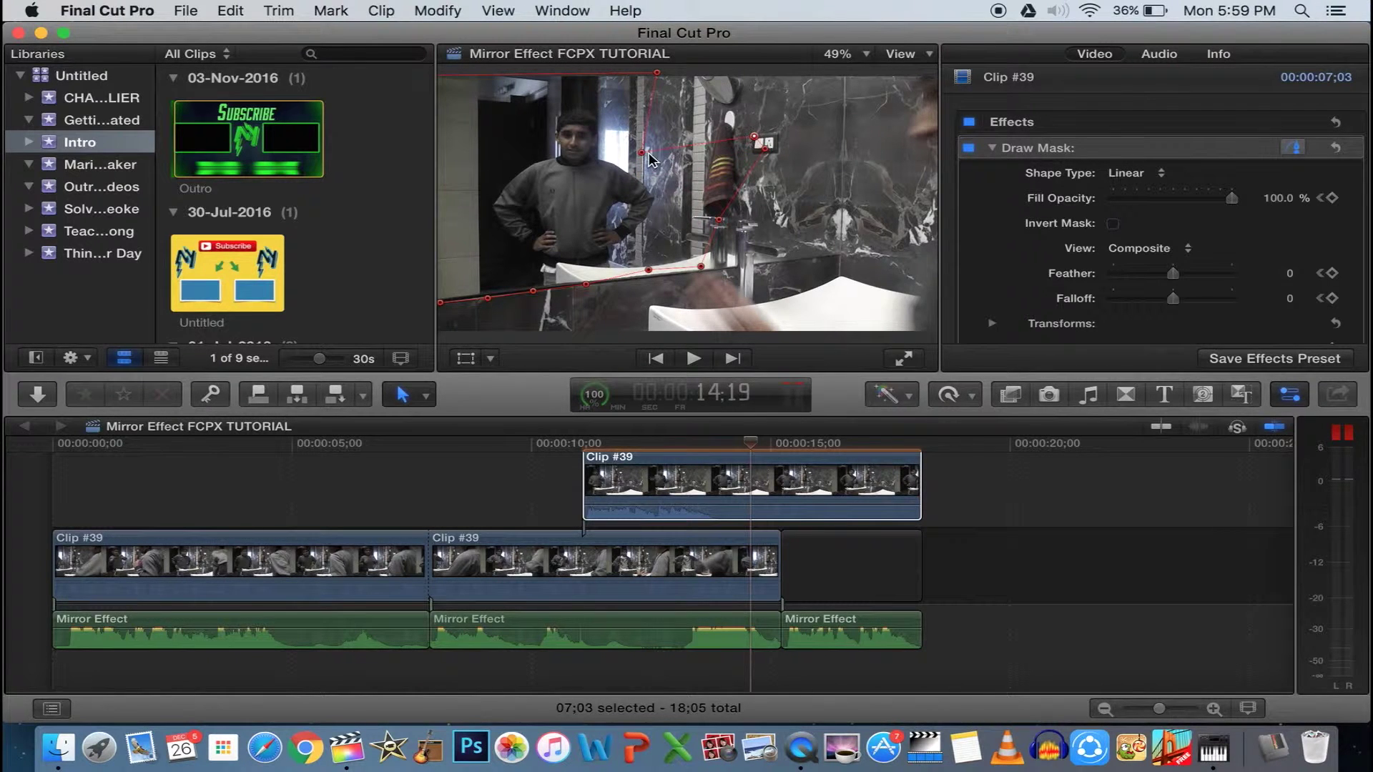
drag(643, 154, 726, 116)
Extend the second Clip #39's end by +02;28 and move the leftover Mirror Effect audio earlier
key(Right)
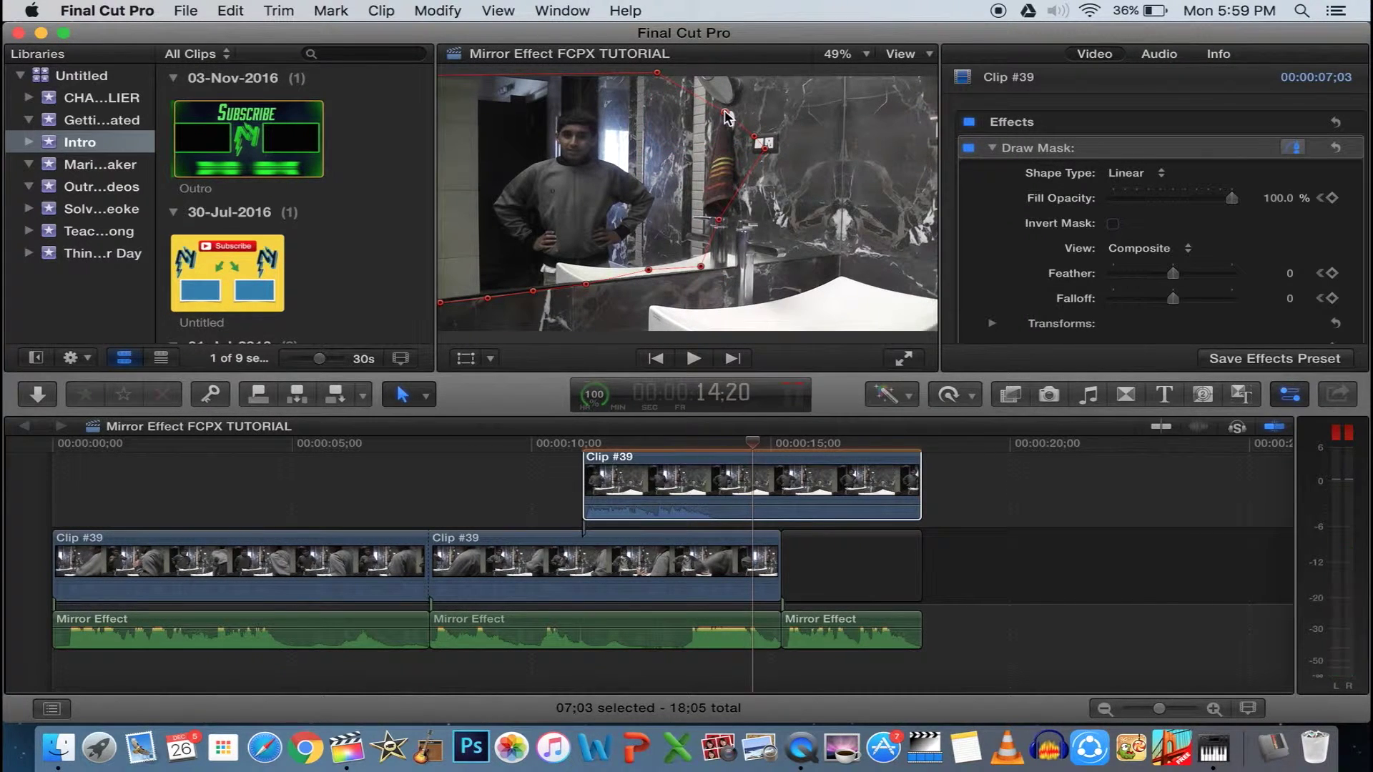
key(Right)
key(Right)
key(Right)
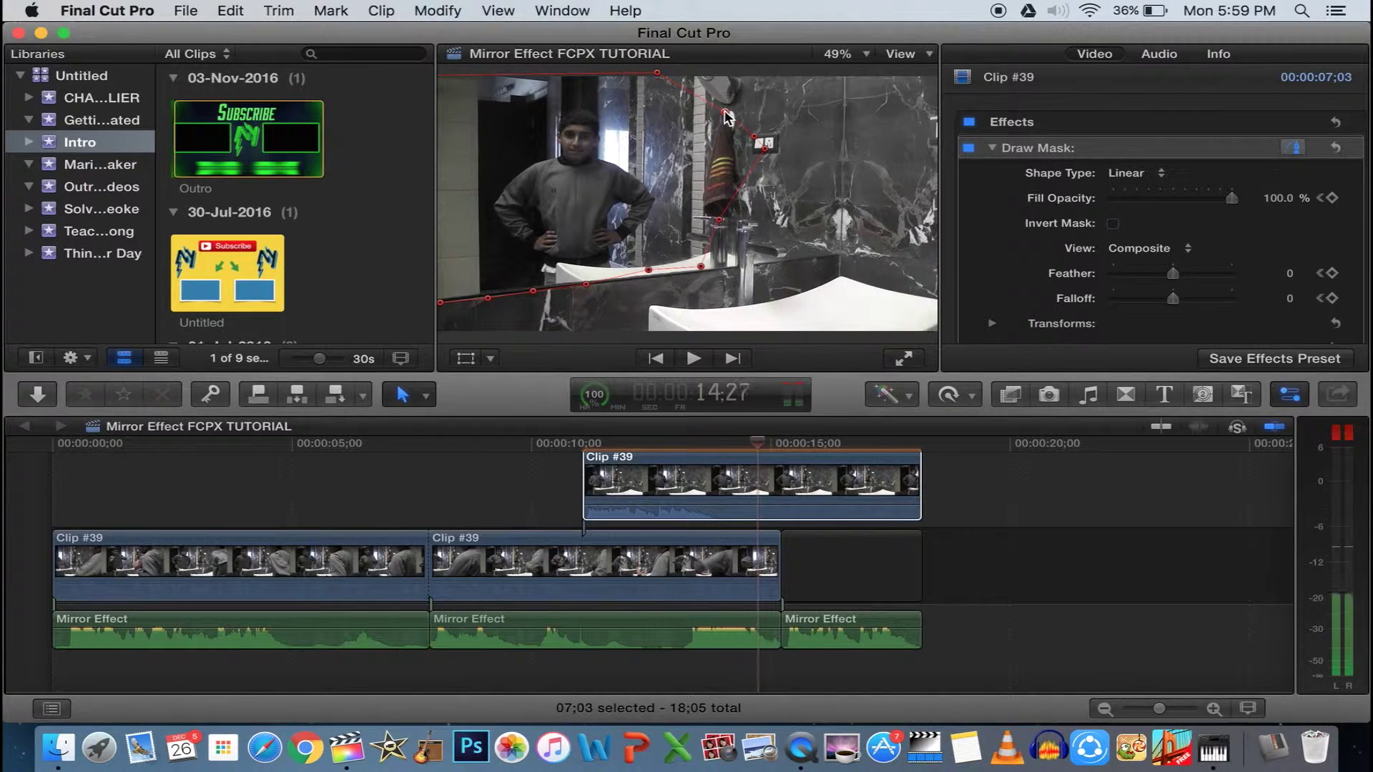
key(Right)
key(Right)
key(Right)
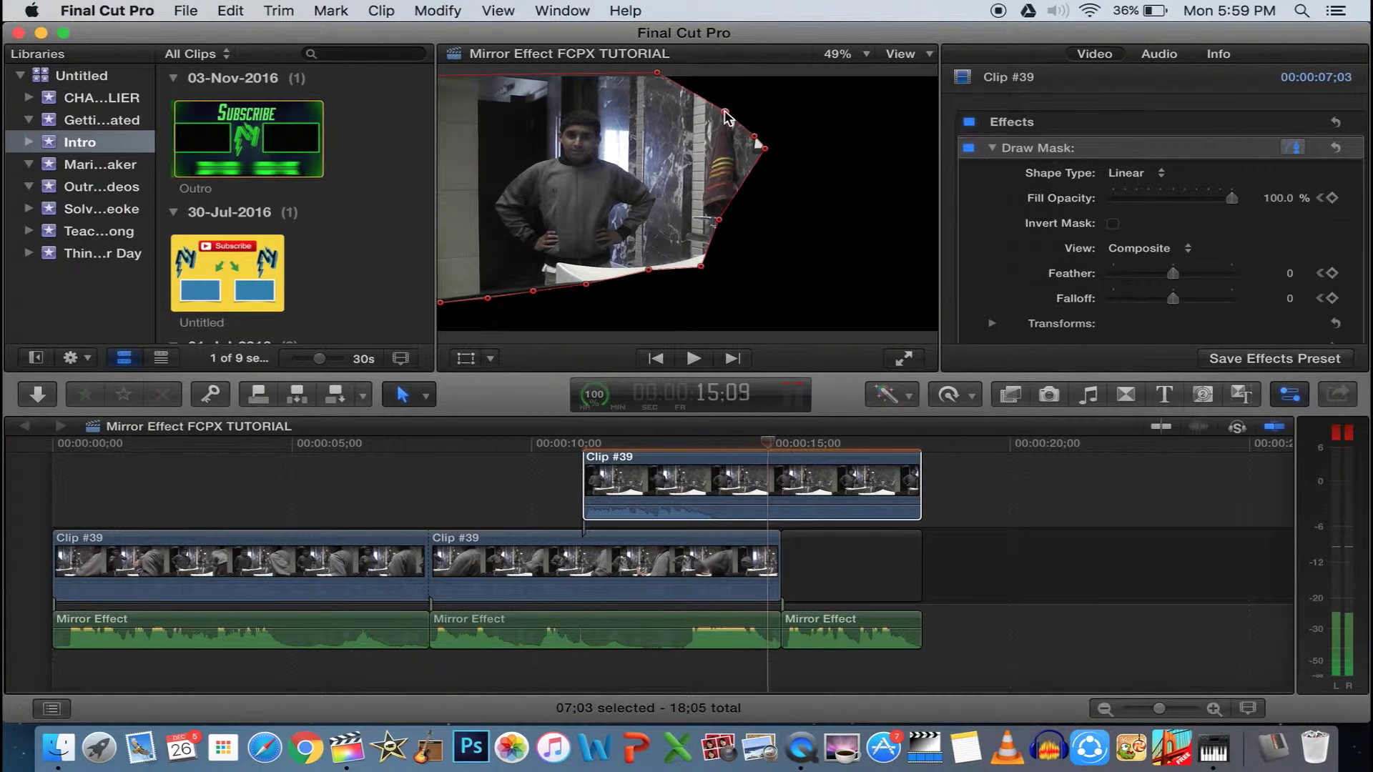
key(Right)
key(Right)
key(Right)
key(Right)
key(Right)
key(Right)
key(Right)
key(Right)
key(Right)
key(Right)
key(Right)
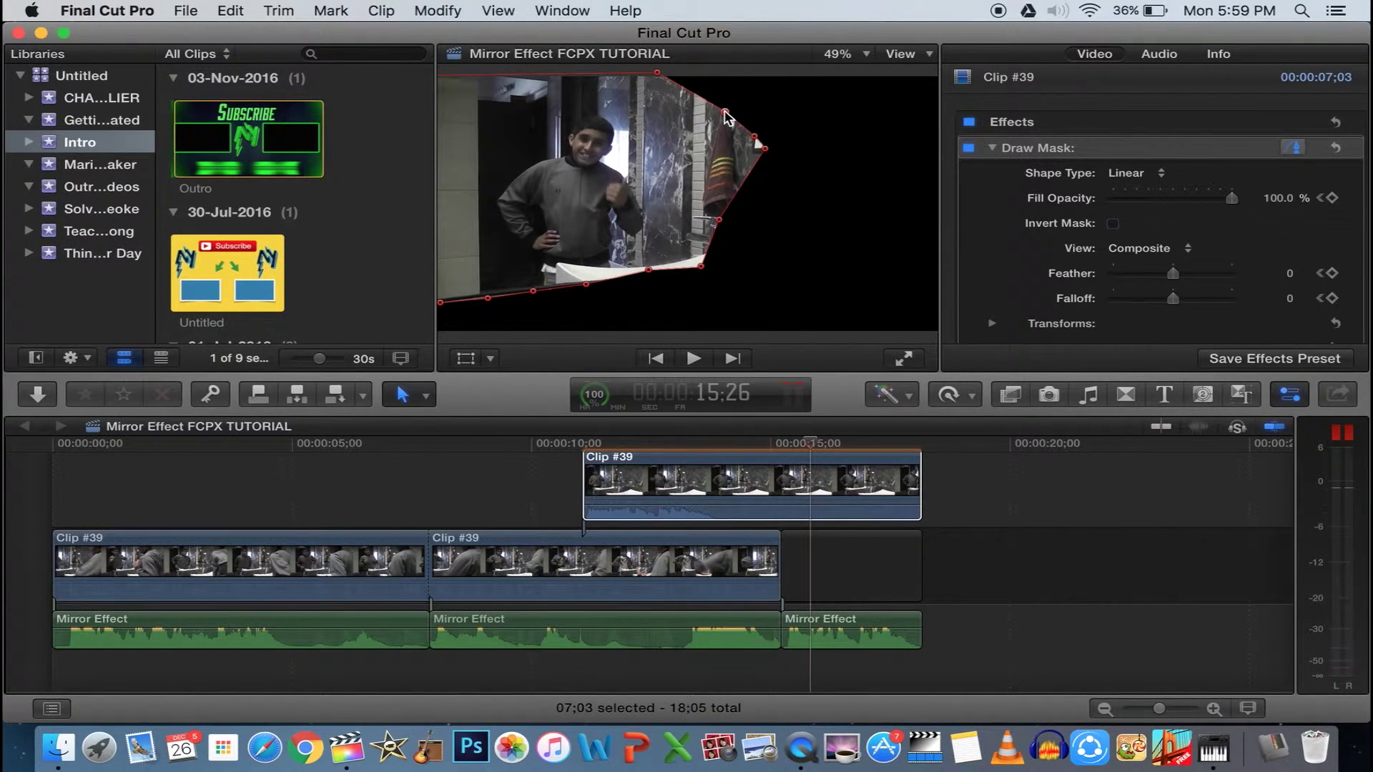
mouse_move(770, 559)
mouse_down()
mouse_move(931, 561)
mouse_move(919, 563)
mouse_up()
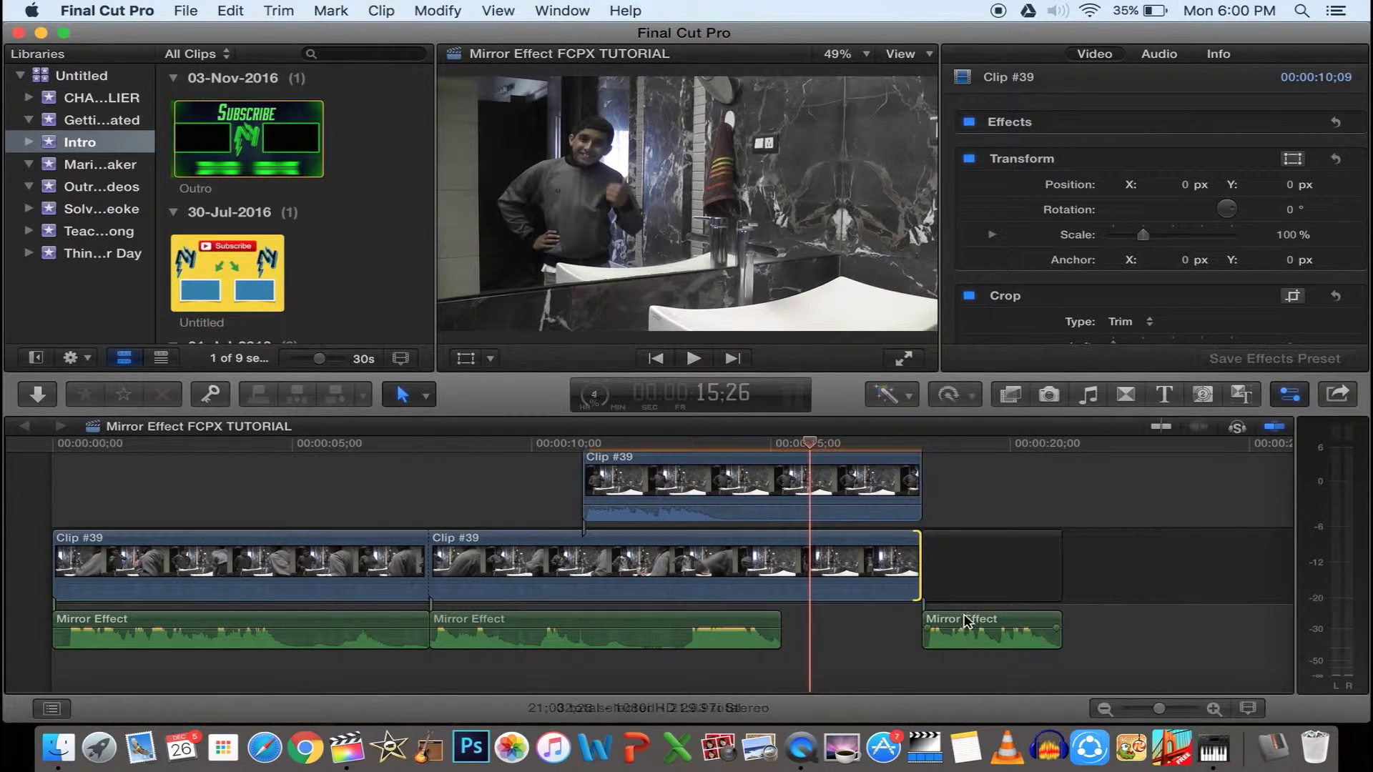
drag(963, 621, 633, 630)
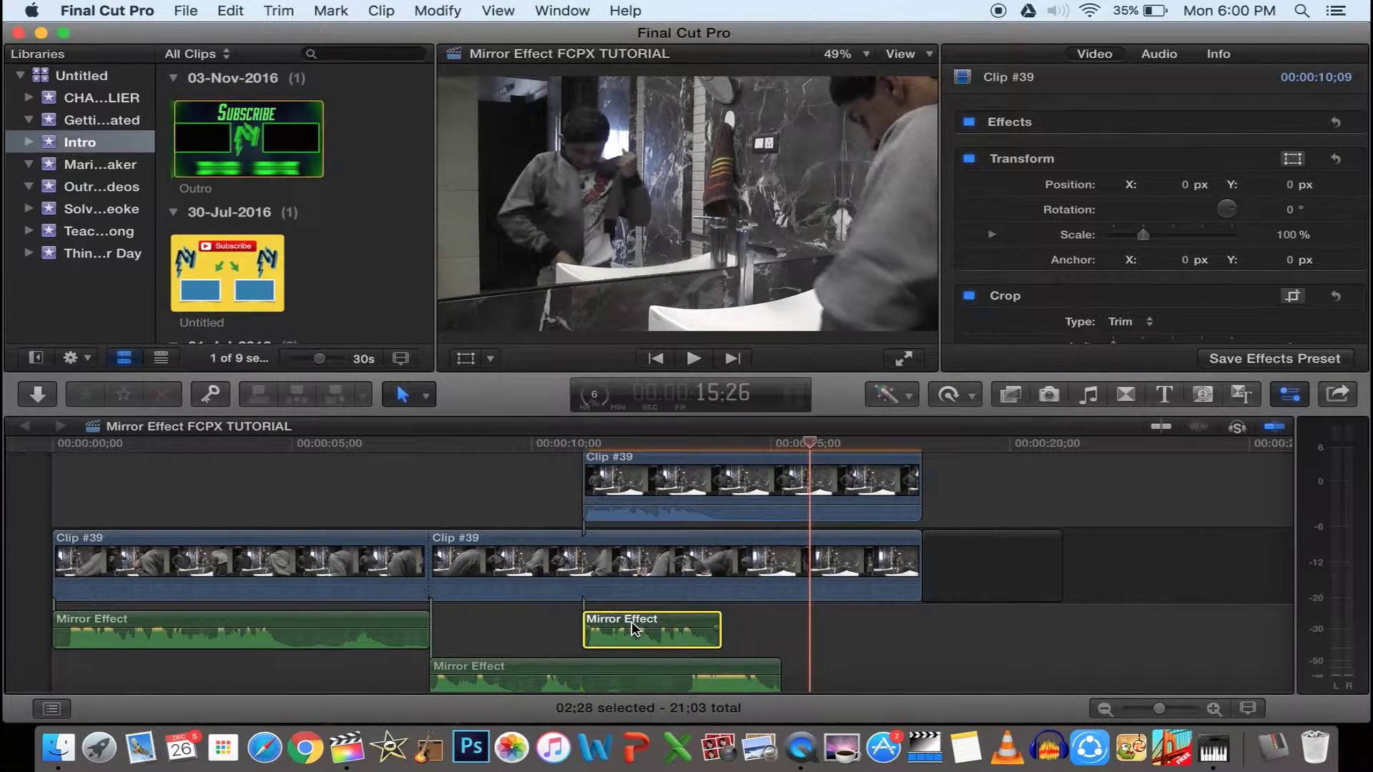
Play back the mirror-sound edit from about 7 seconds, stop at 16:24, and cut the top Clip #39 there
click(563, 451)
click(427, 451)
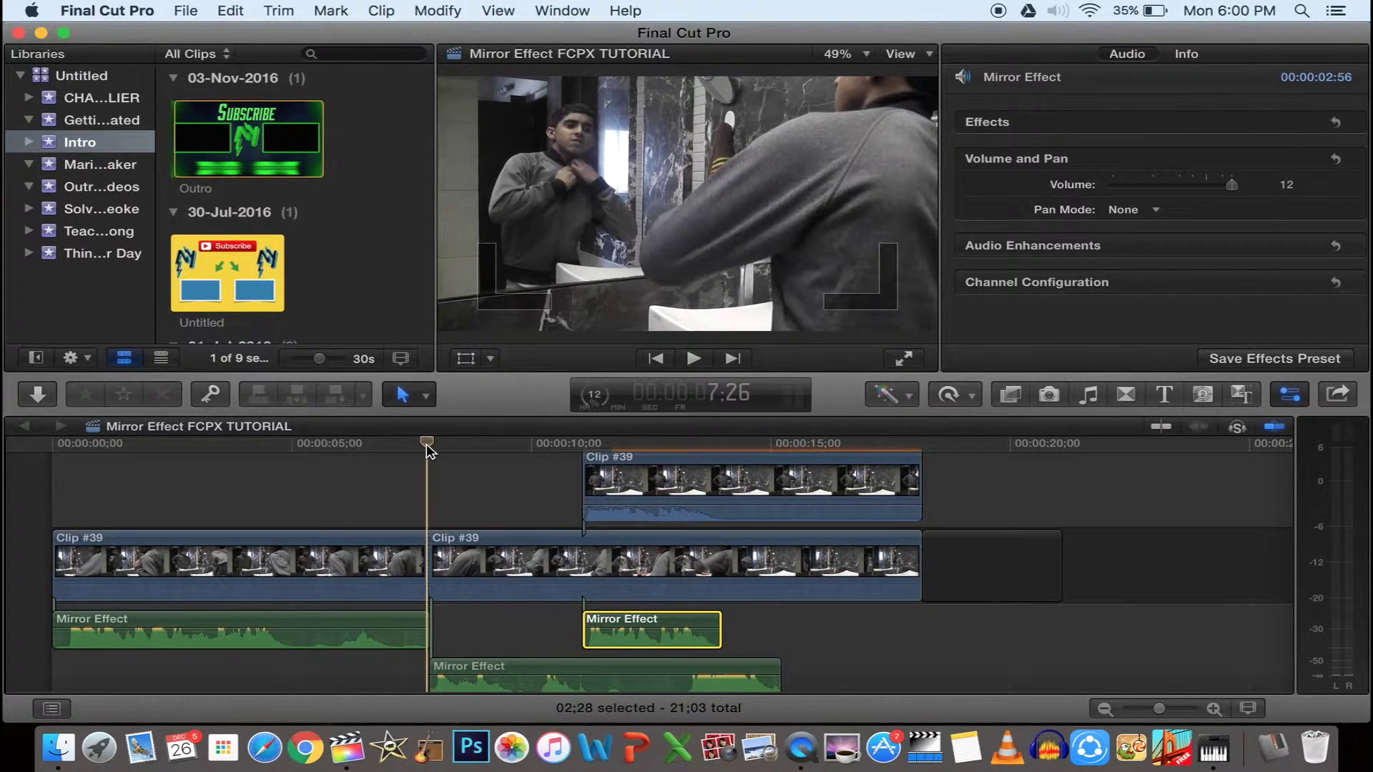
key(space)
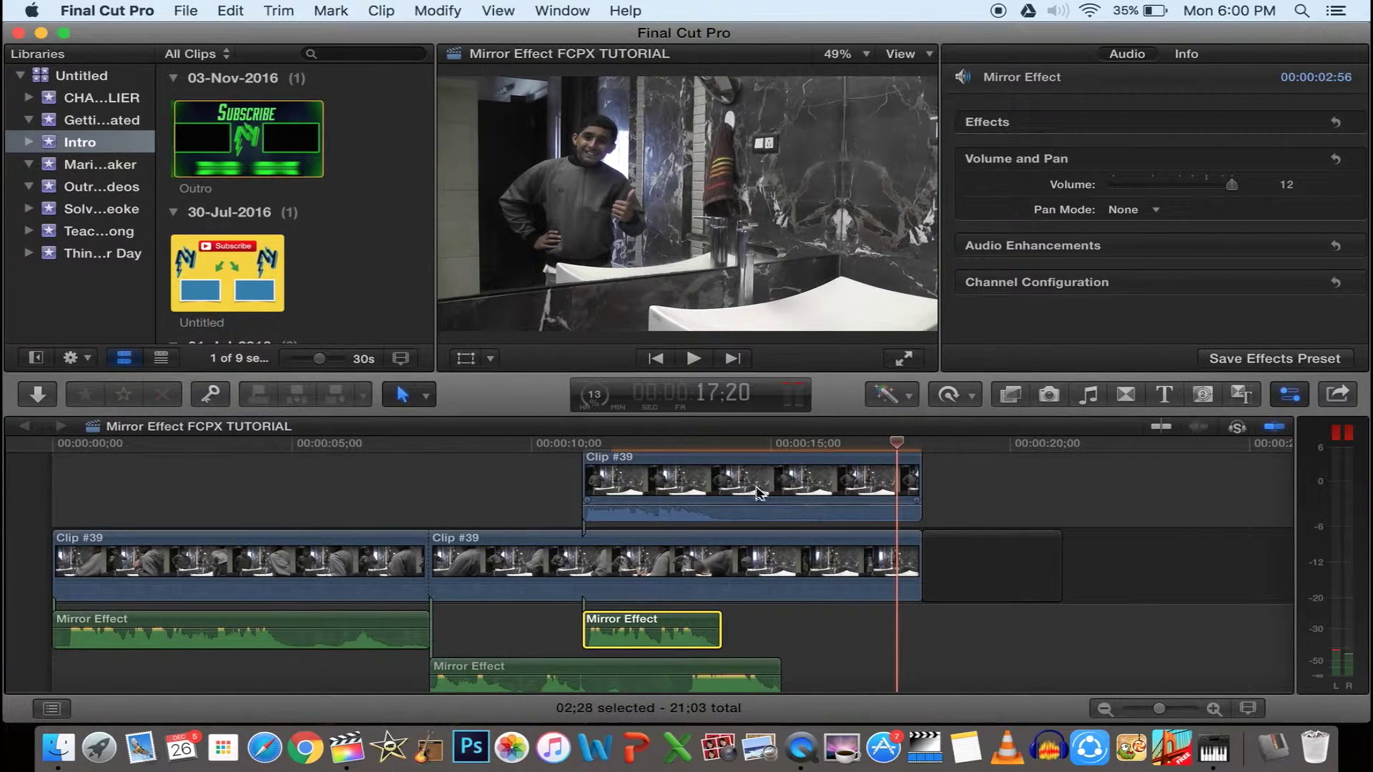
key(space)
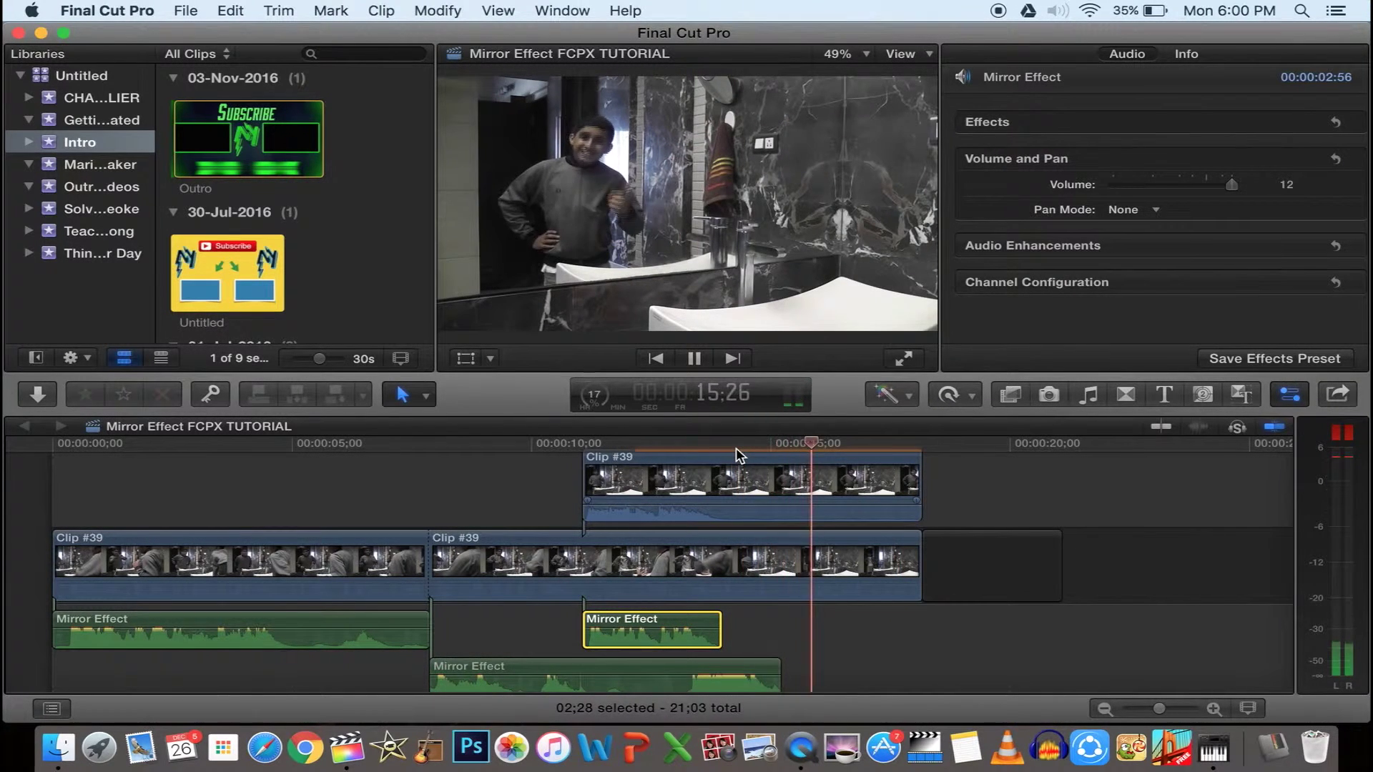
key(space)
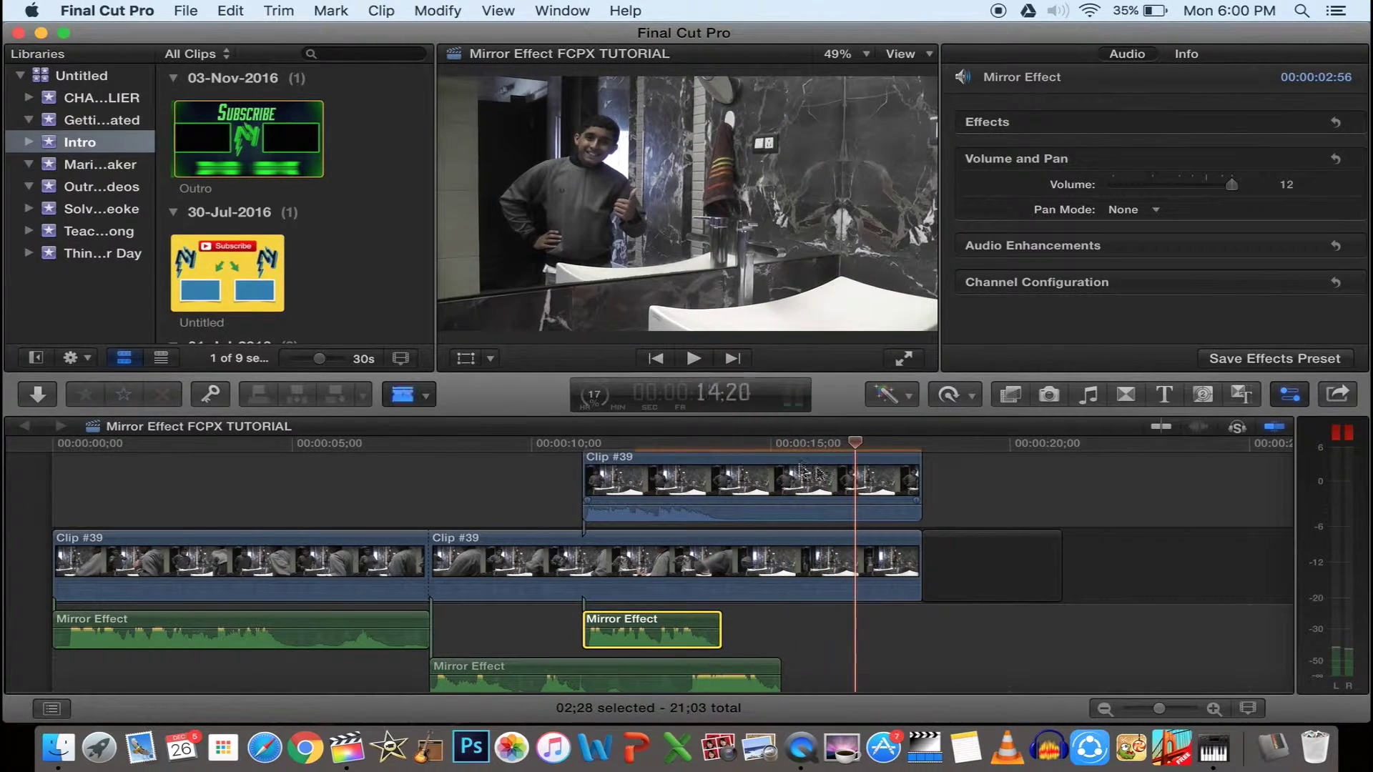
click(854, 480)
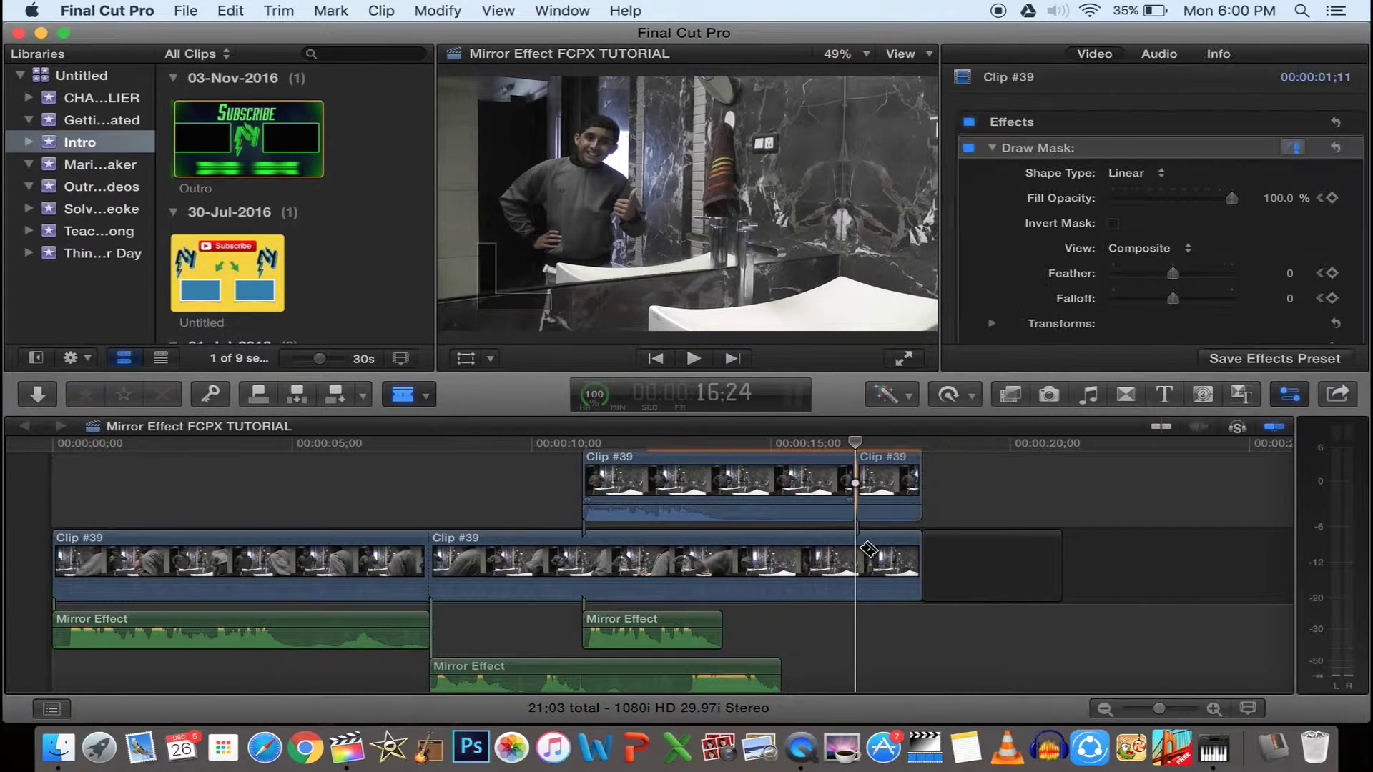
Cut the main clip at 16:24 and delete all clip pieces after it
click(869, 552)
key(a)
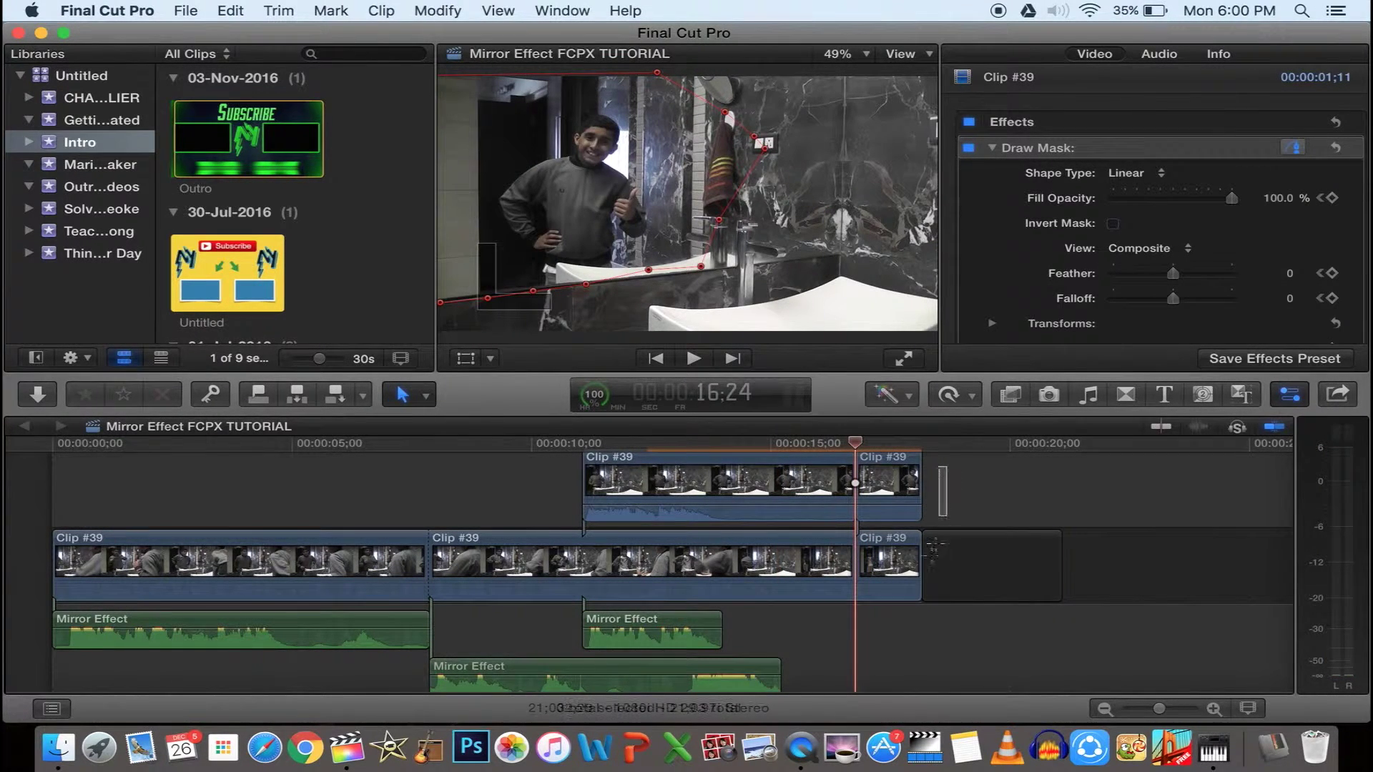
drag(934, 546, 892, 592)
key(Delete)
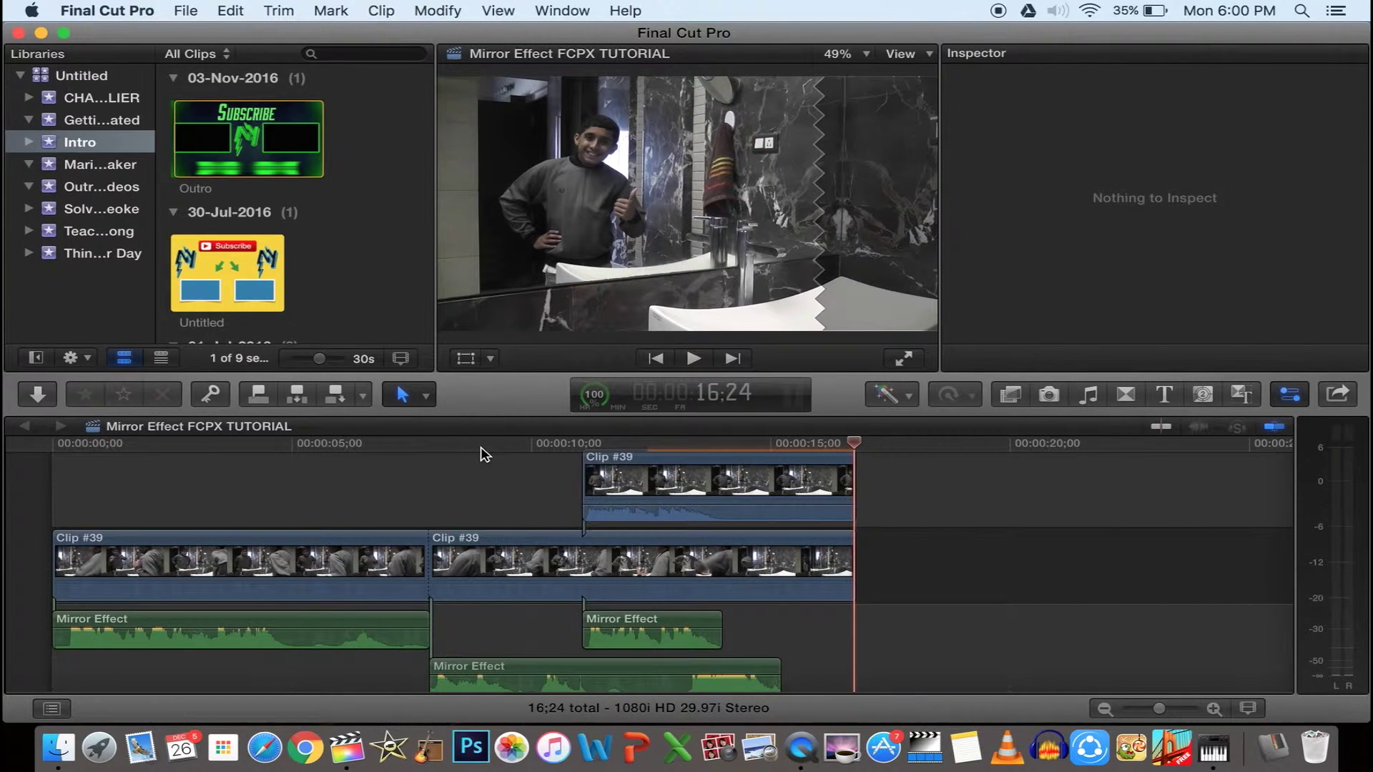
key(super+minus)
Compare the top clip with its mask off and on, then set the mask feather to 8
click(553, 442)
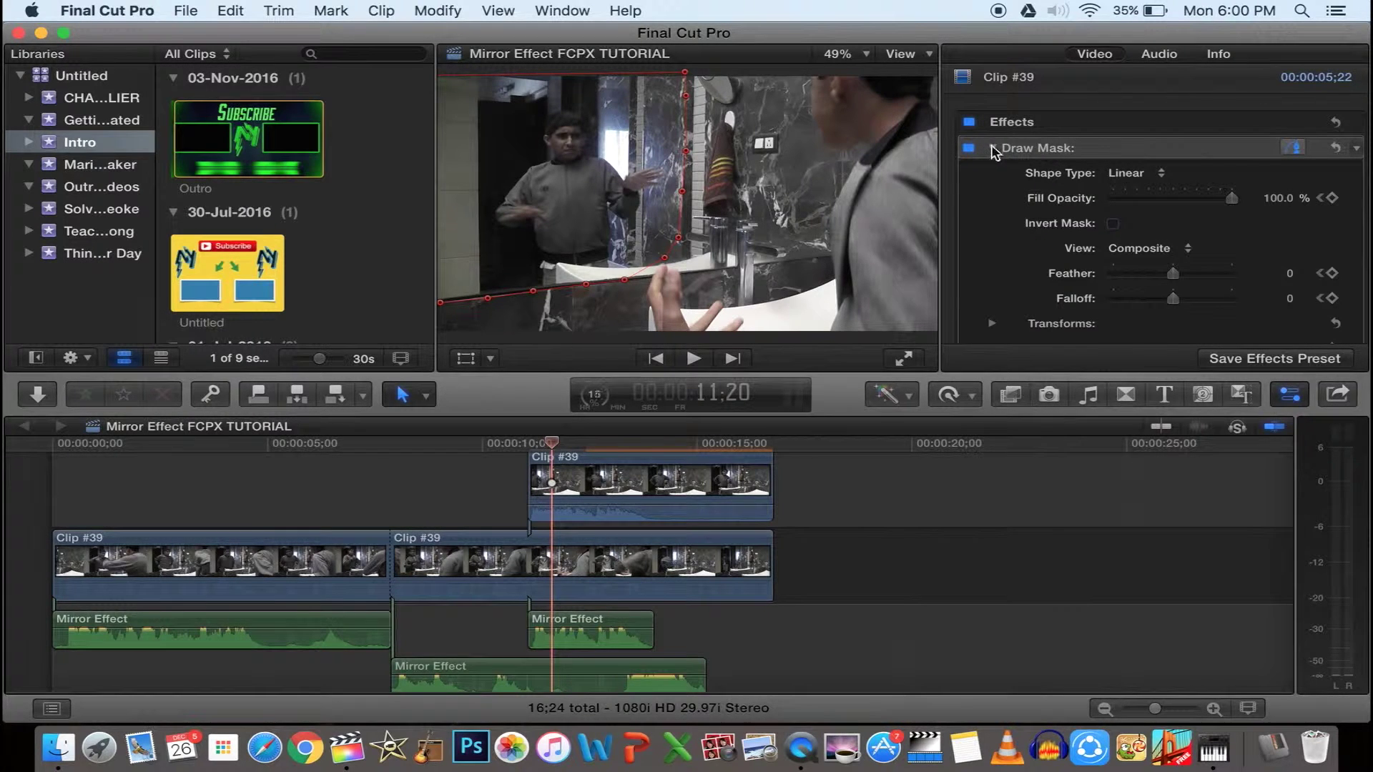
click(991, 150)
click(970, 149)
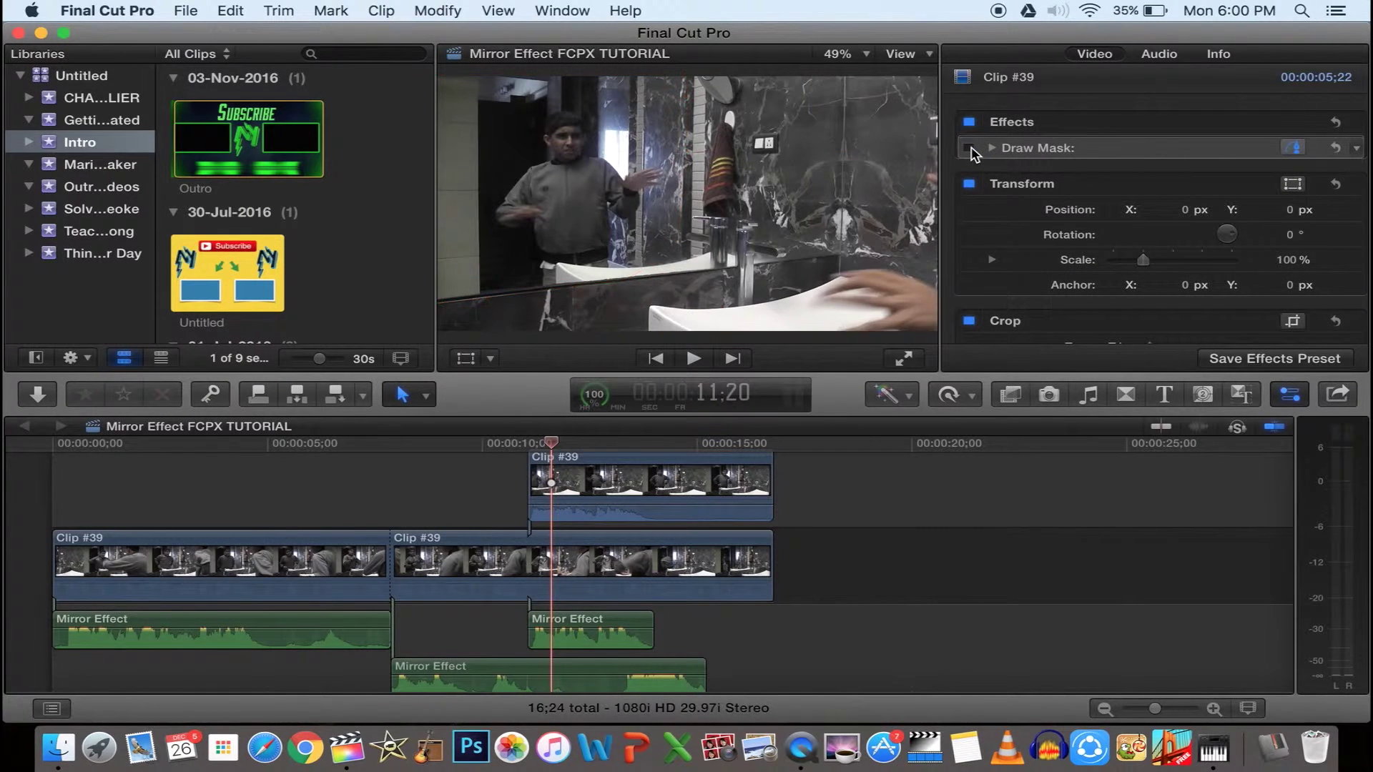
click(970, 149)
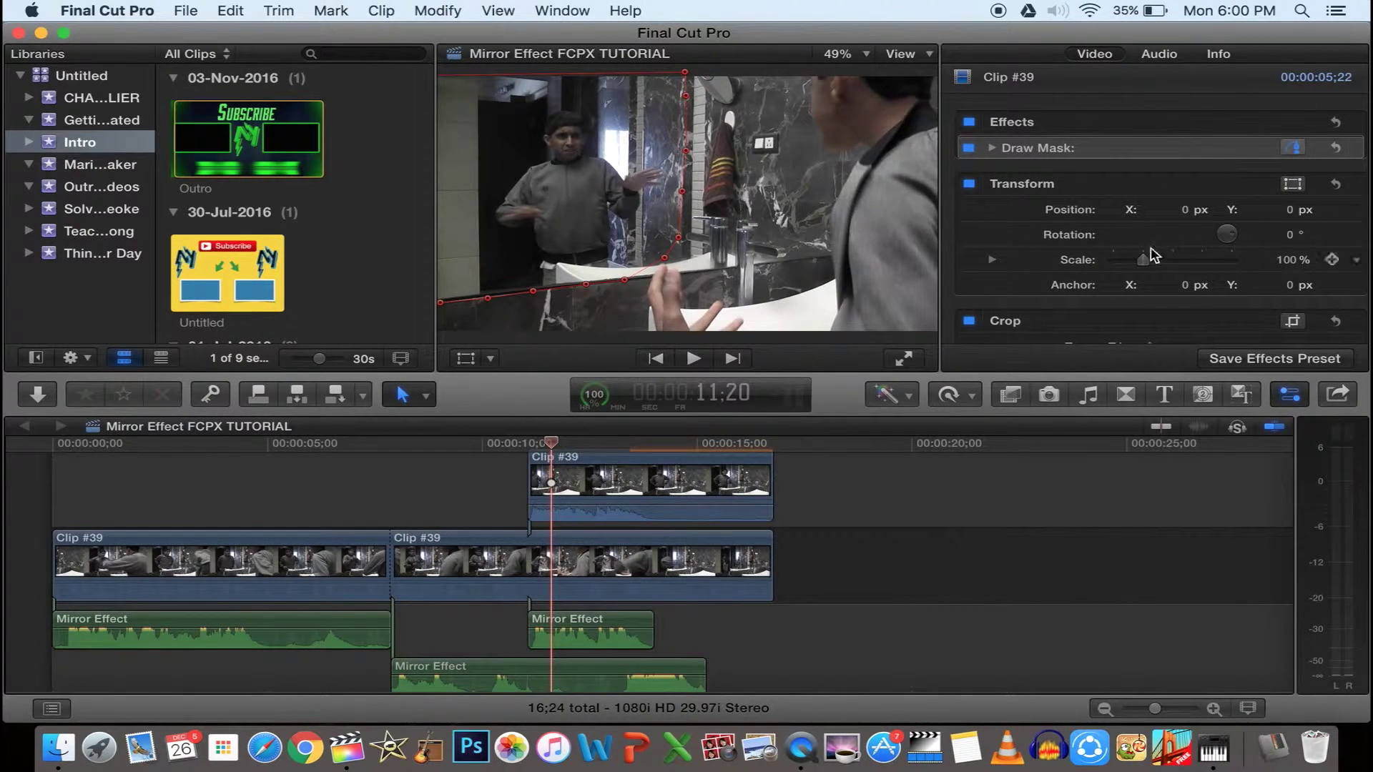
click(992, 150)
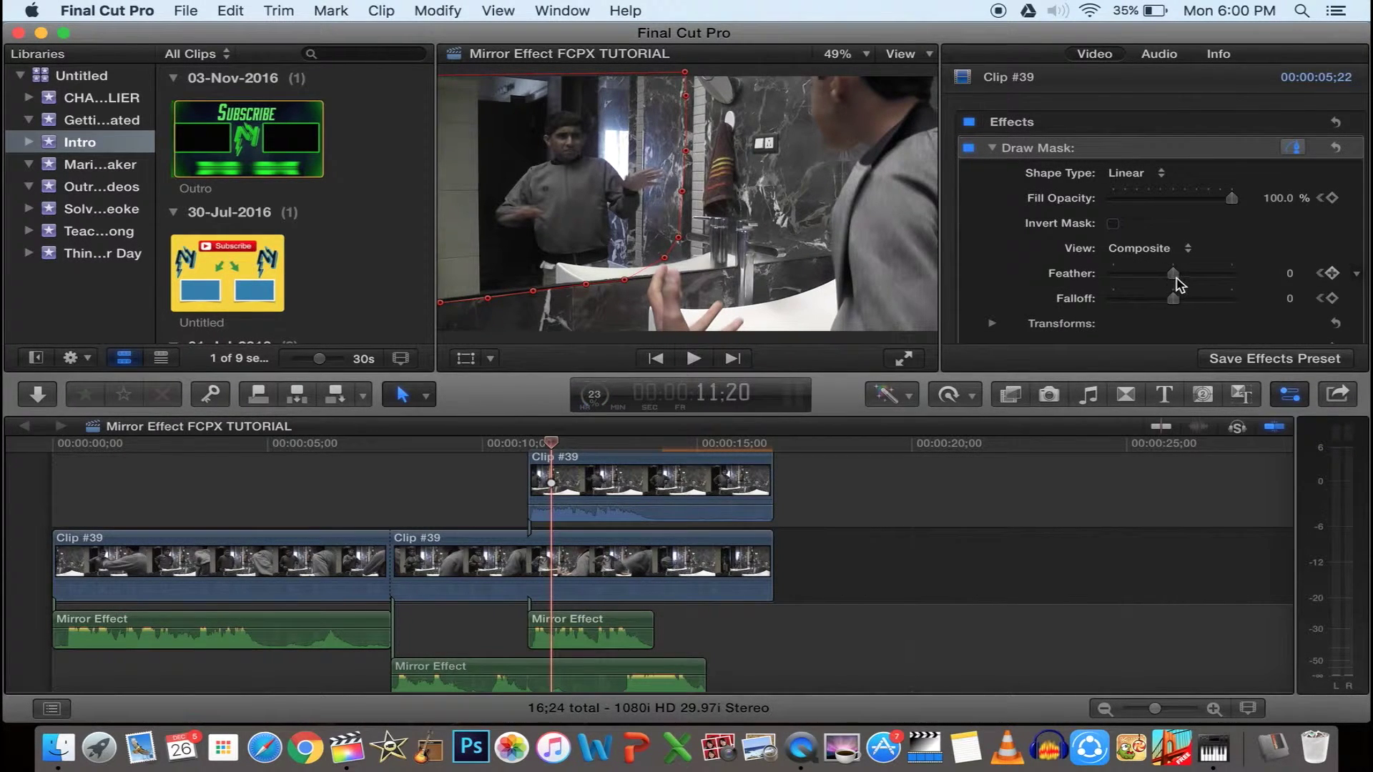
drag(1171, 276, 1176, 281)
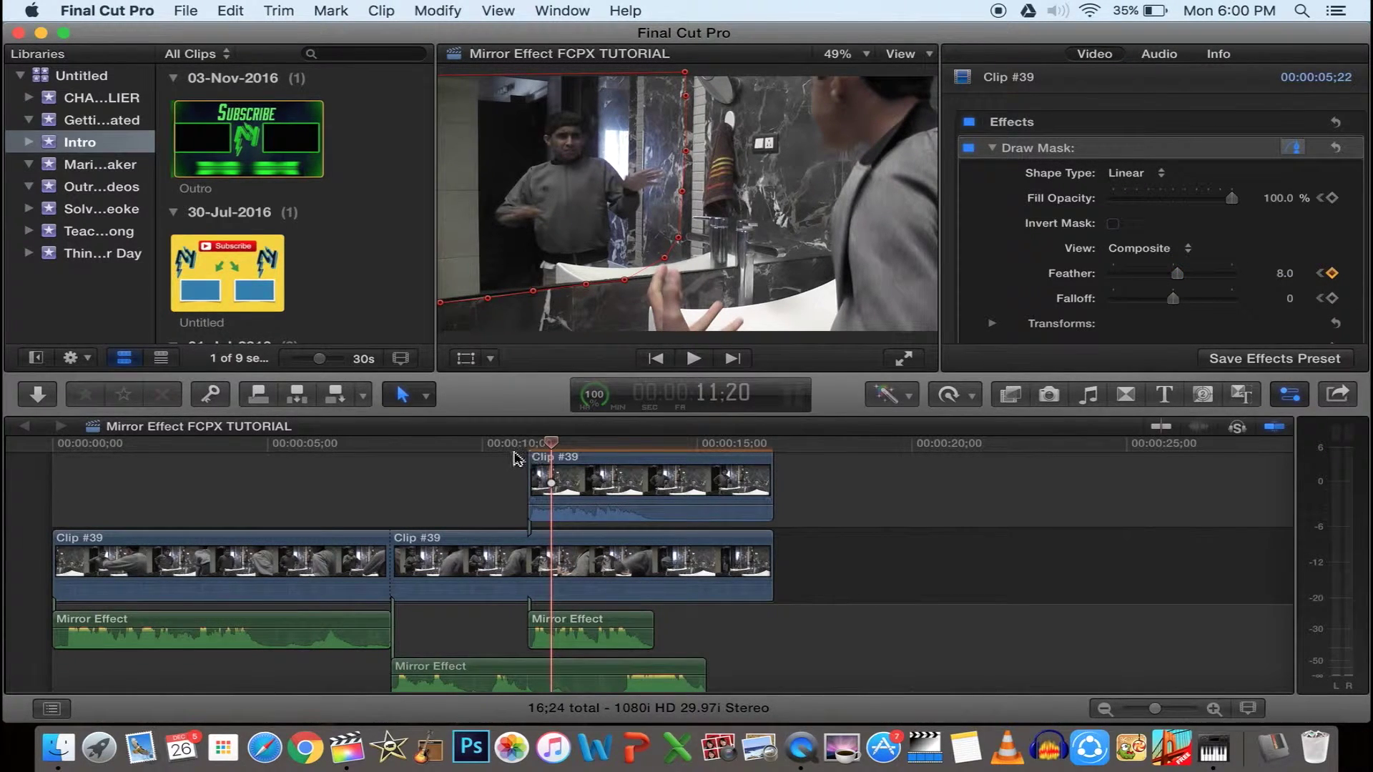
click(513, 459)
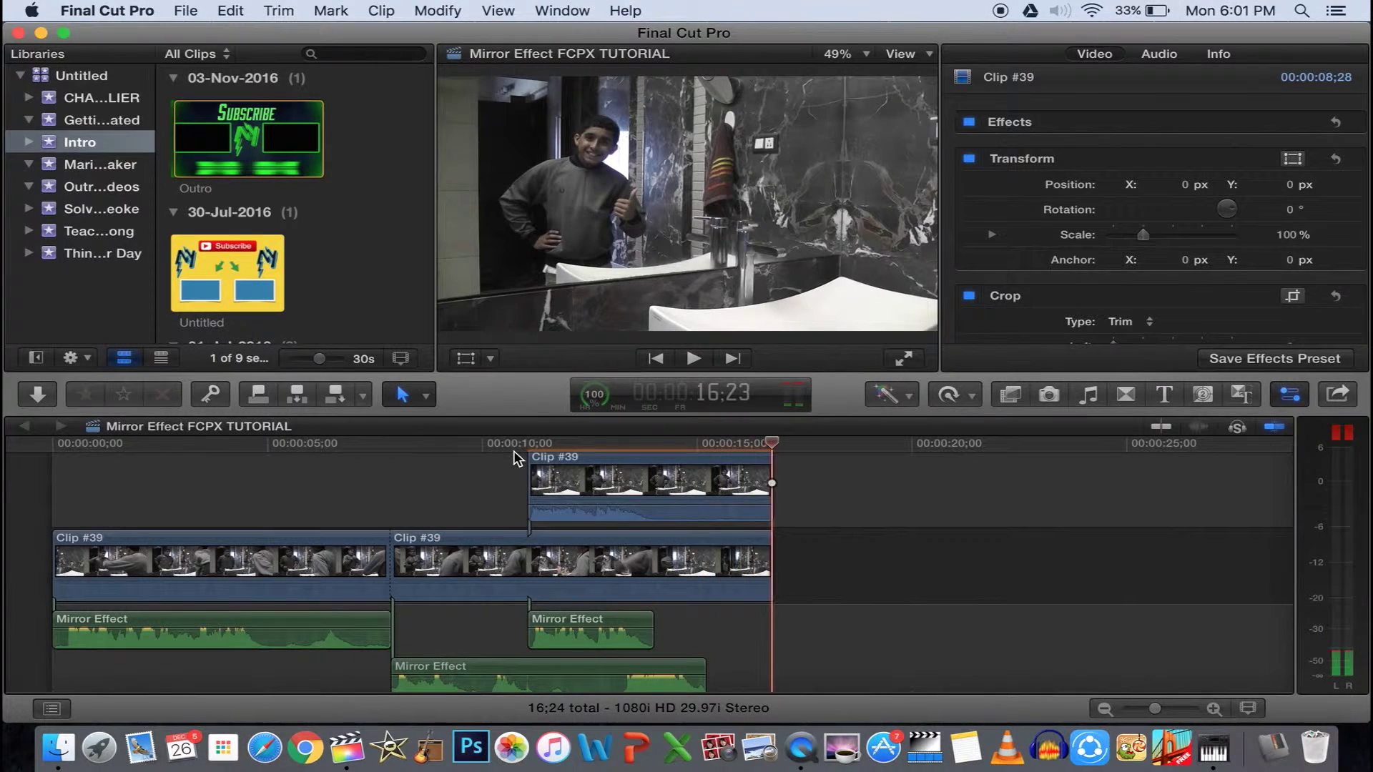
click(904, 359)
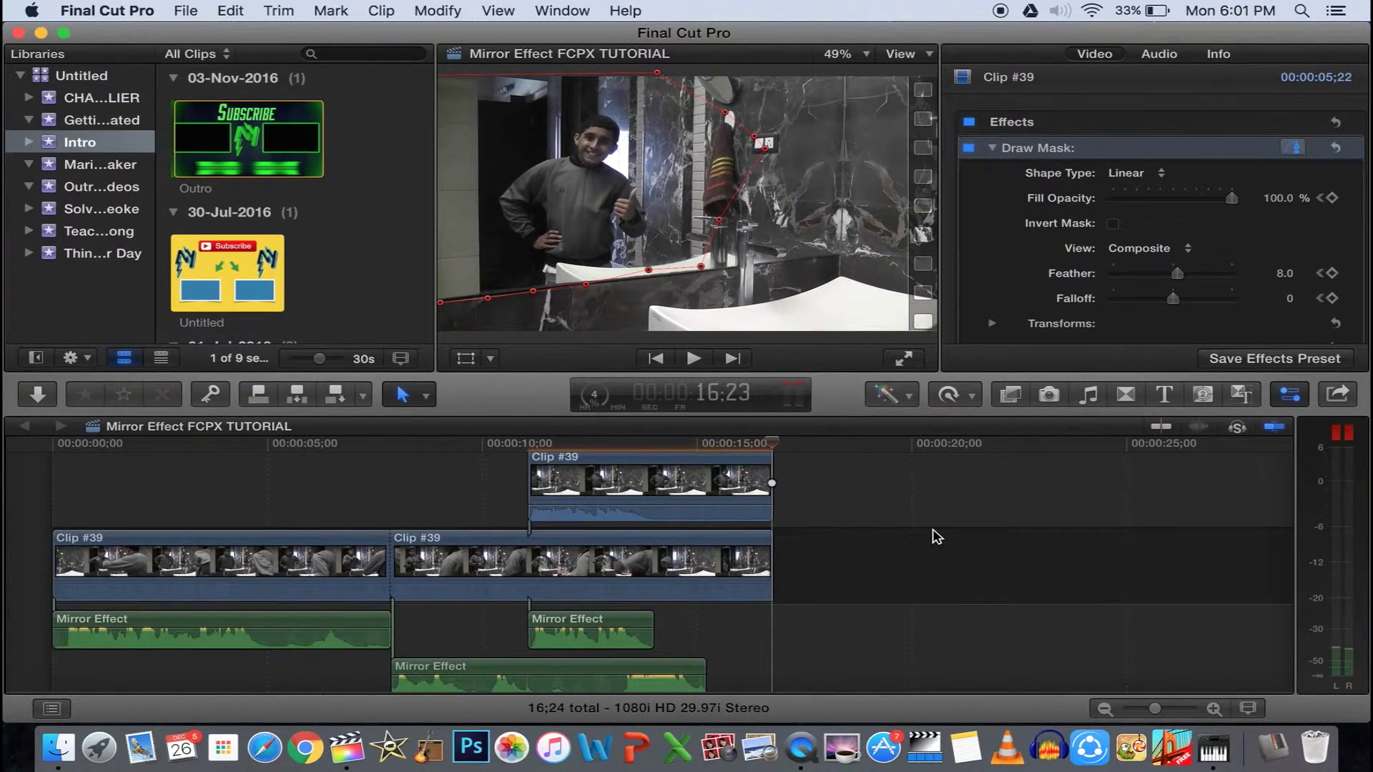
scroll(932, 536, down, 2)
scroll(933, 536, up, 3)
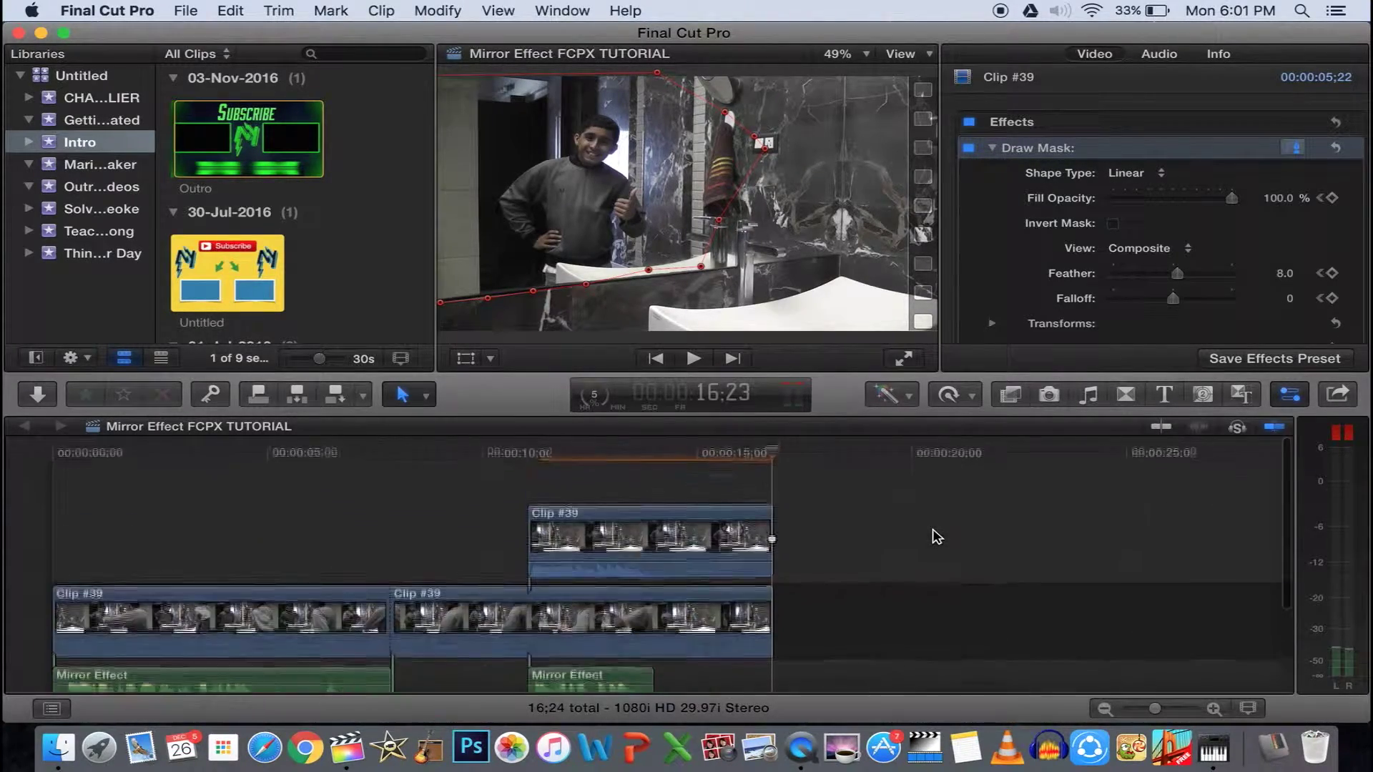
click(131, 513)
click(51, 496)
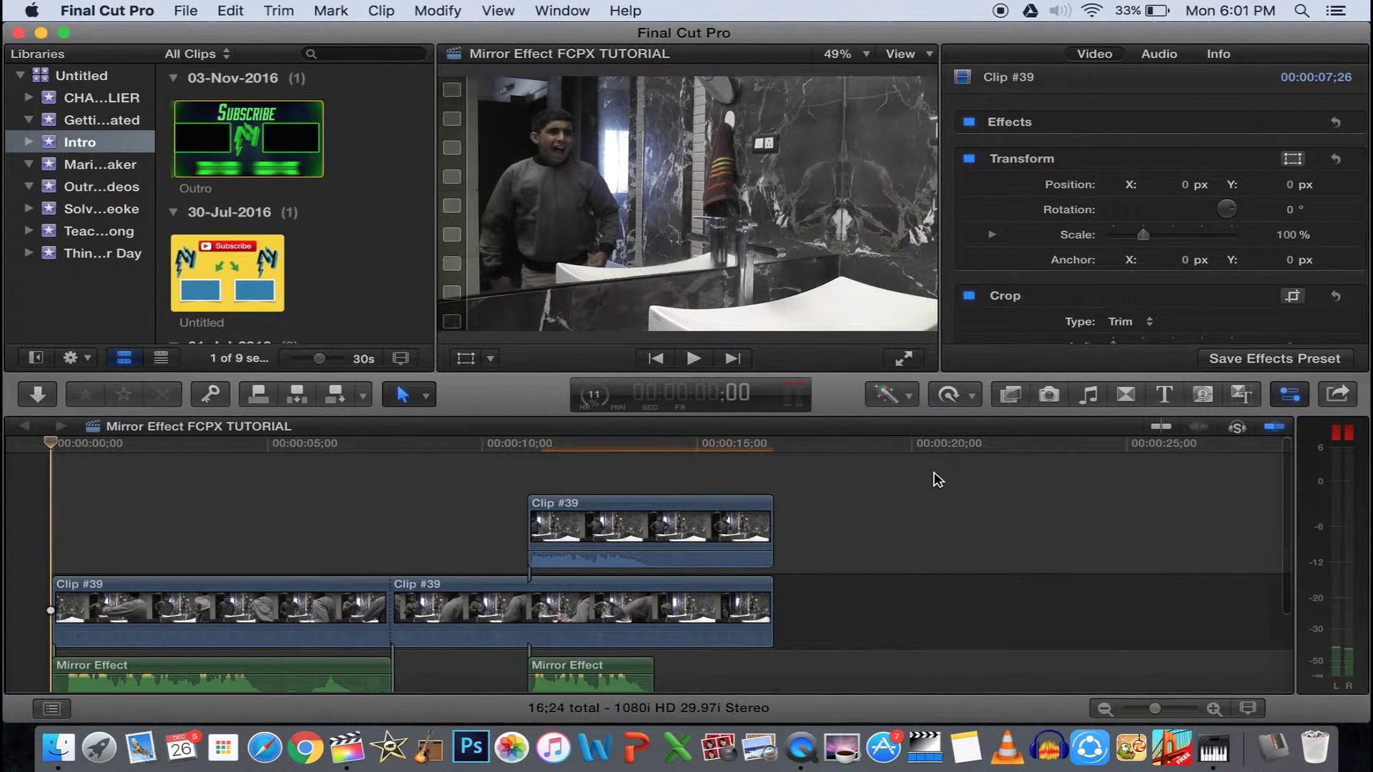
scroll(420, 513, down, 2)
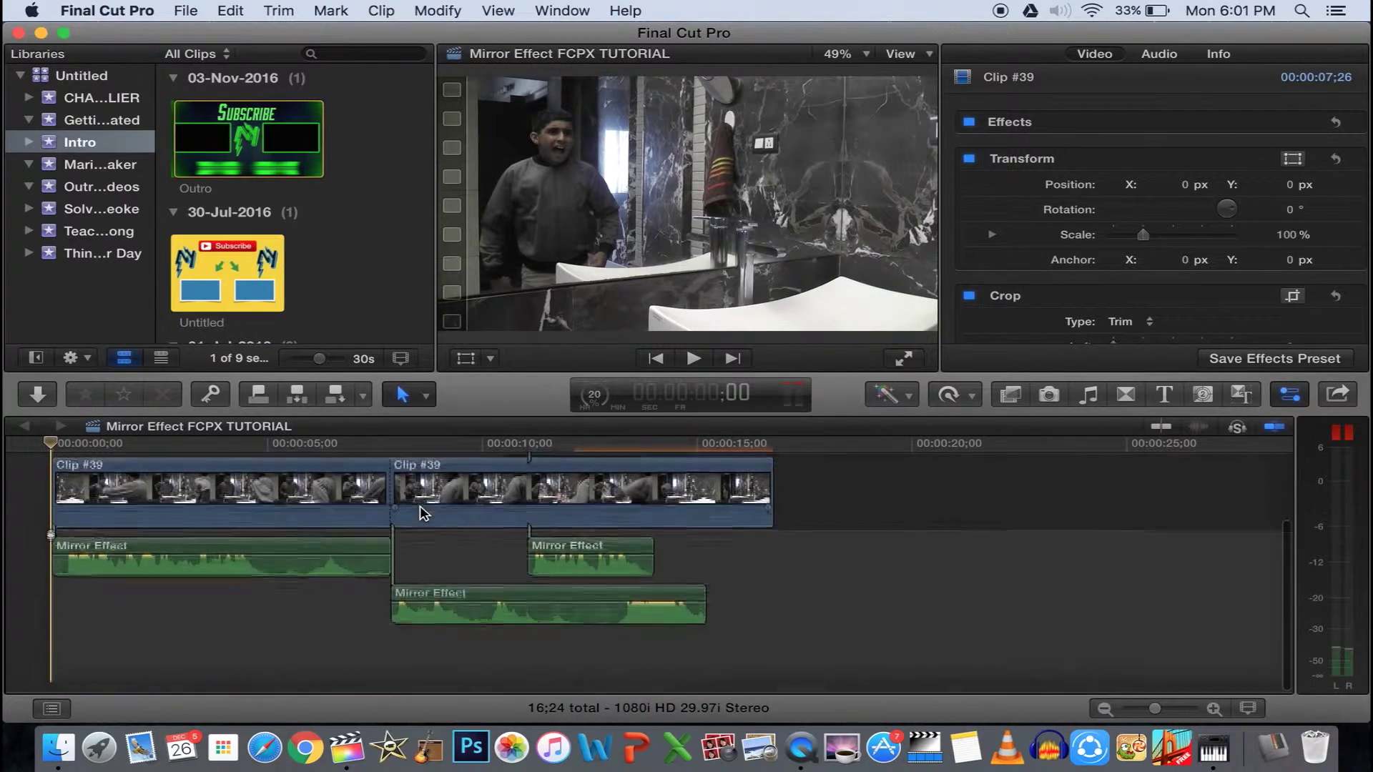
scroll(960, 610, up, 2)
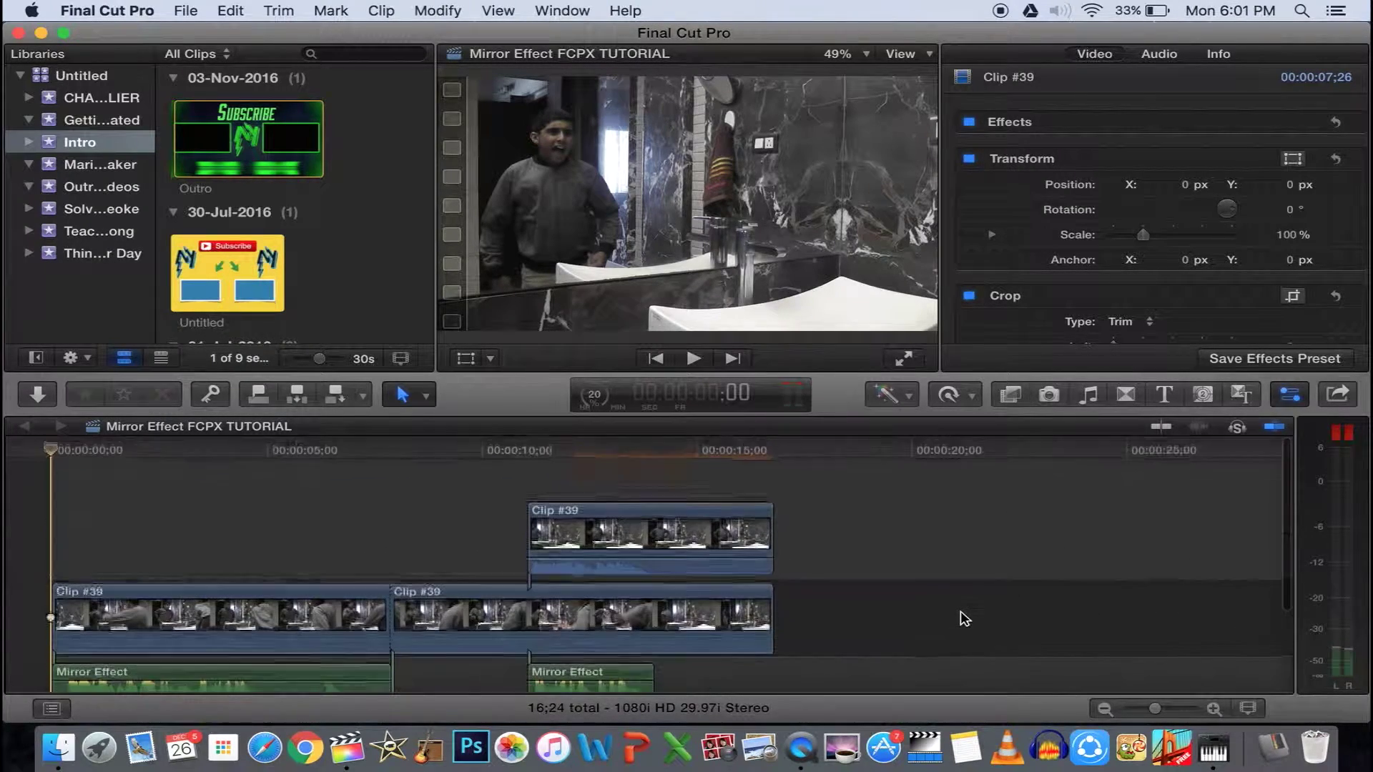